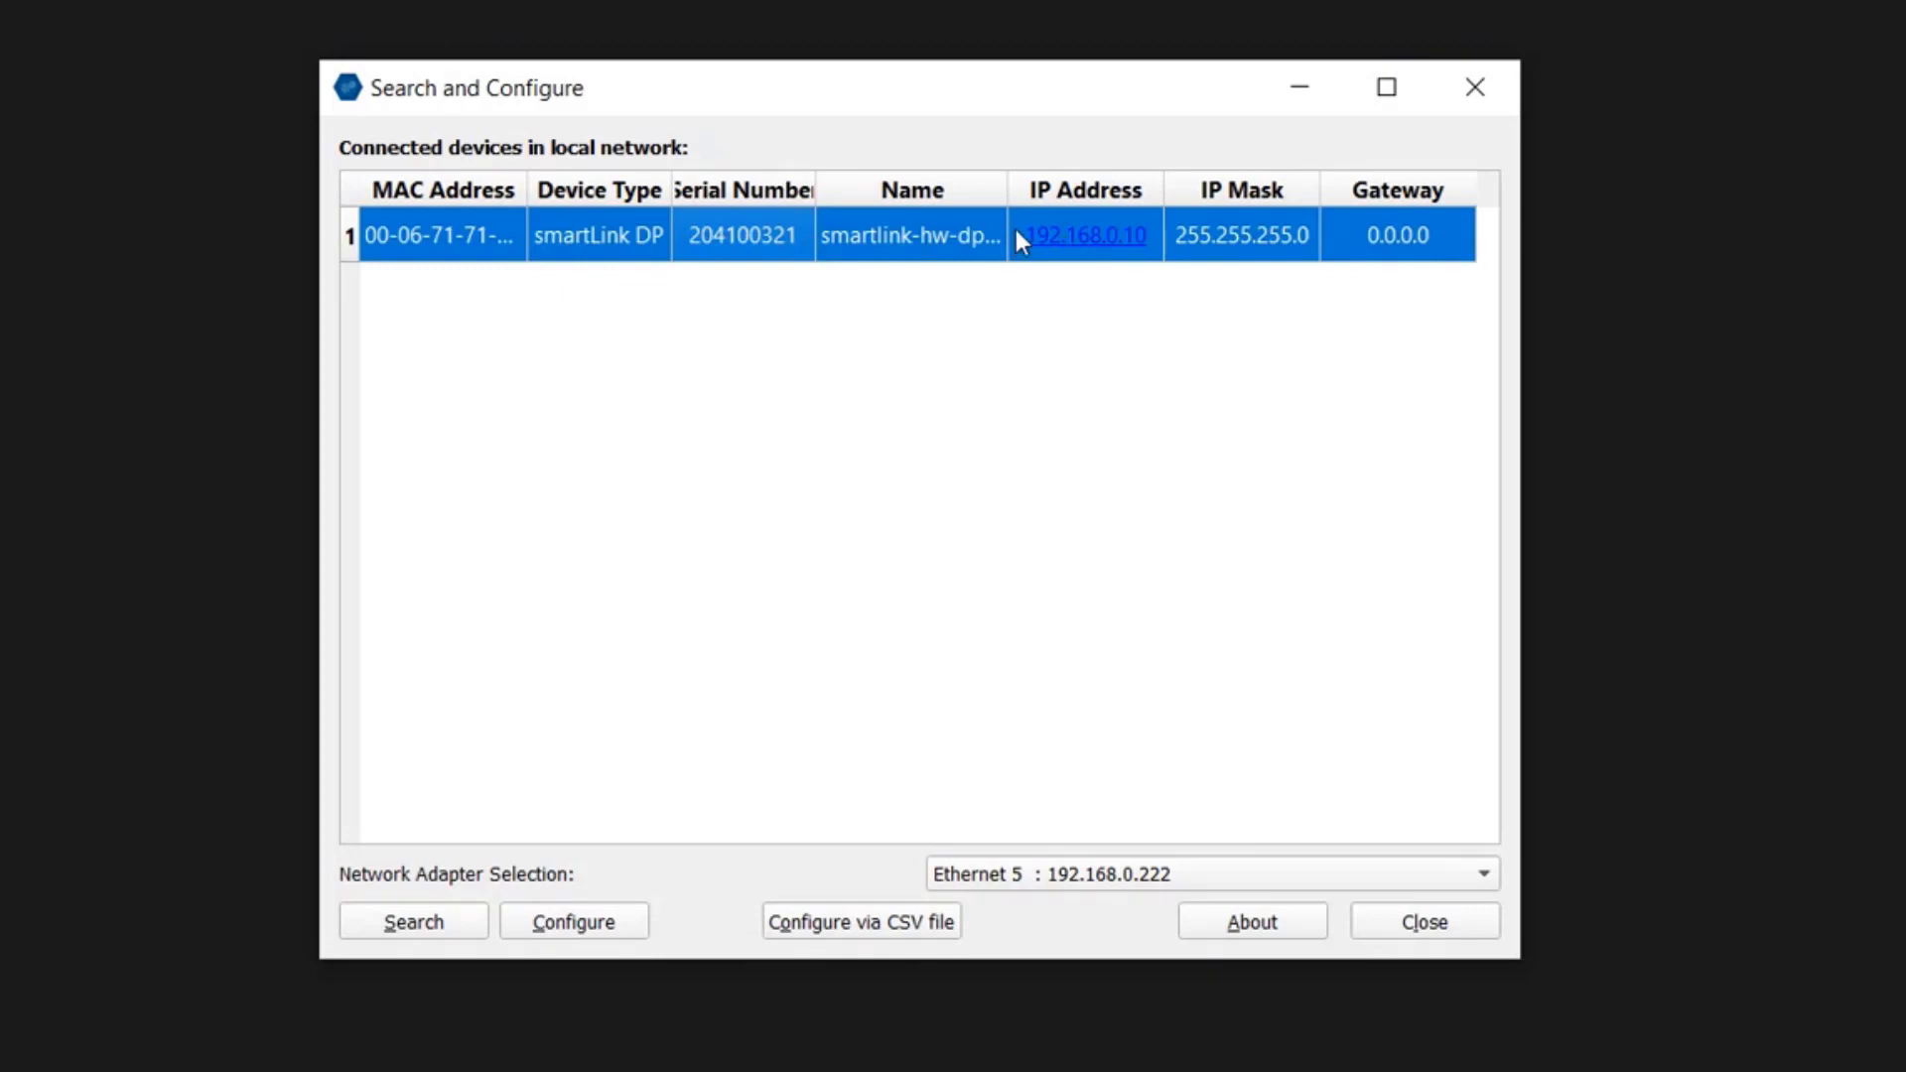
Step: Open the smartLink HW-DP login page from its IP address and enter administrator as the user name
left_click(1020, 236)
left_click_drag(1028, 240, 1148, 253)
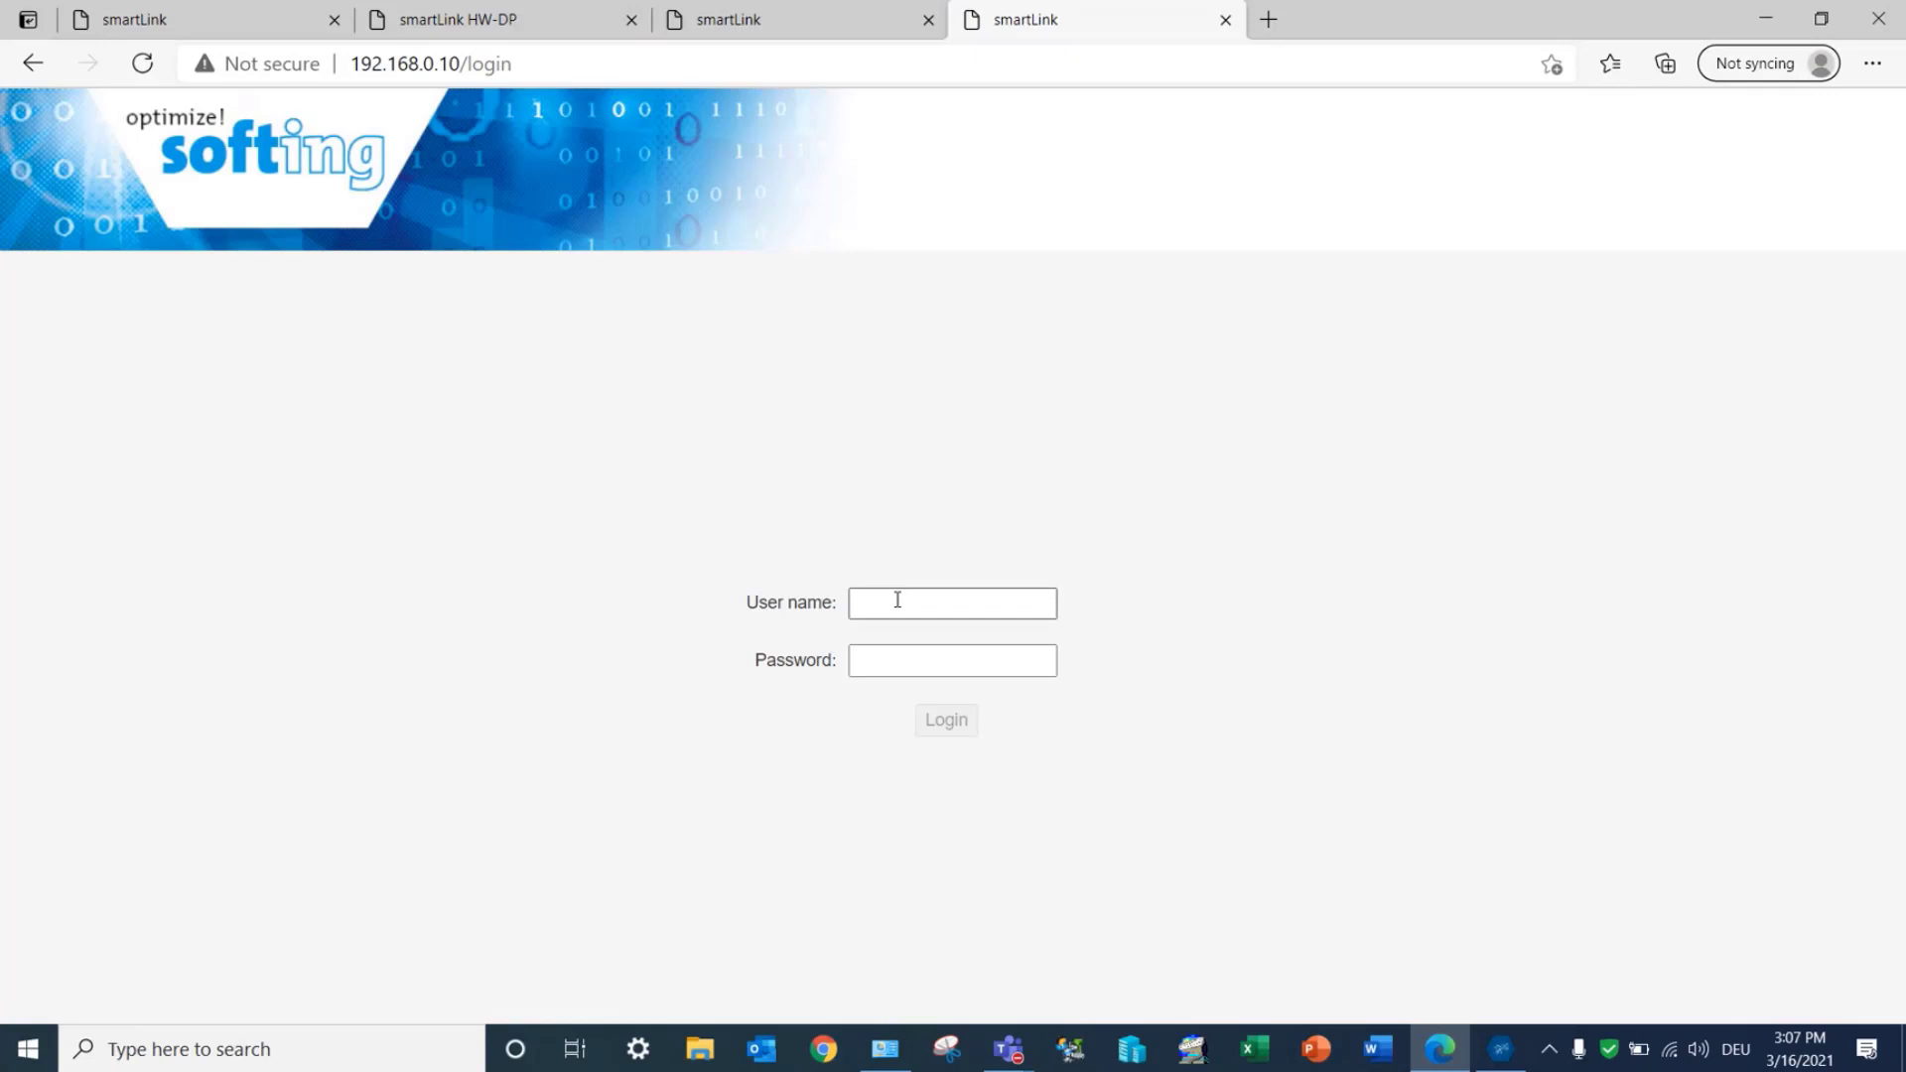
left_click(897, 599)
left_click(899, 644)
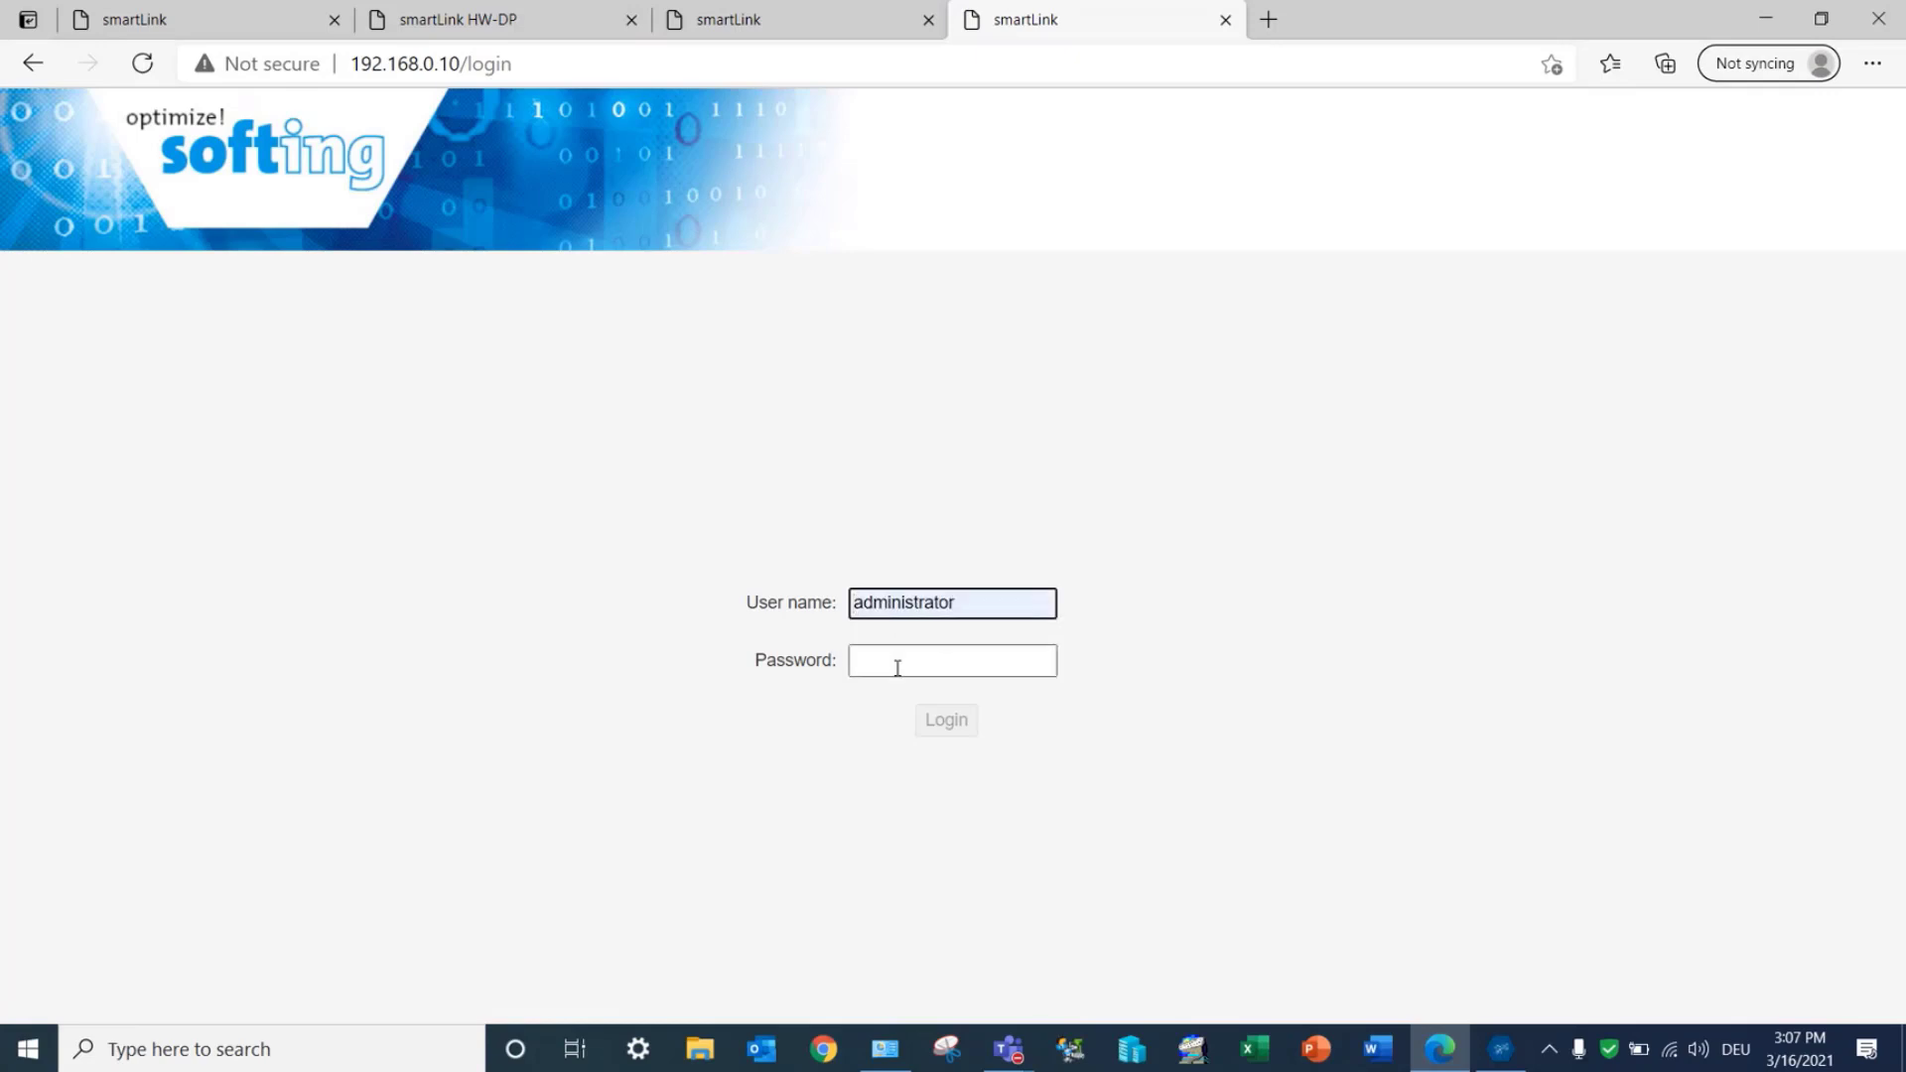
left_click(897, 668)
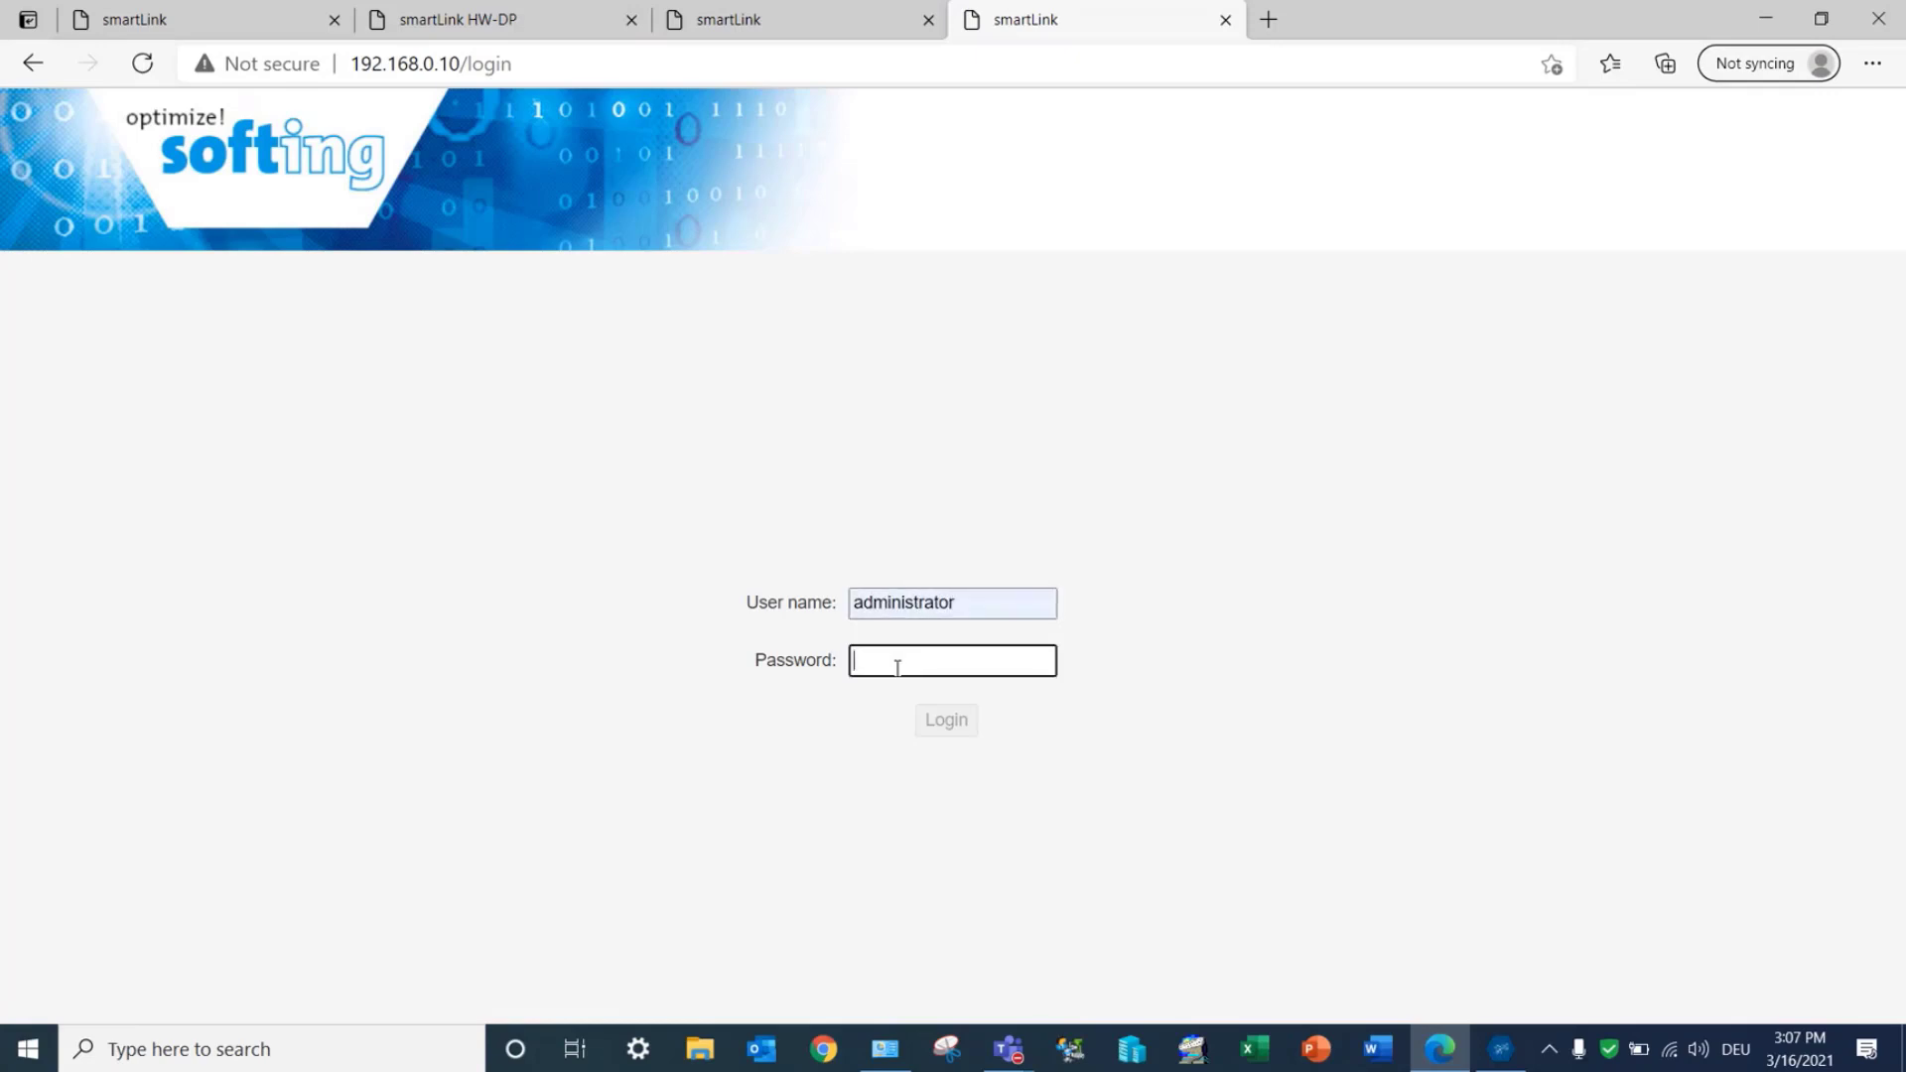
Step: Look up the default password format in the smartLink HW-DP manual
left_click(489, 28)
left_click(781, 640)
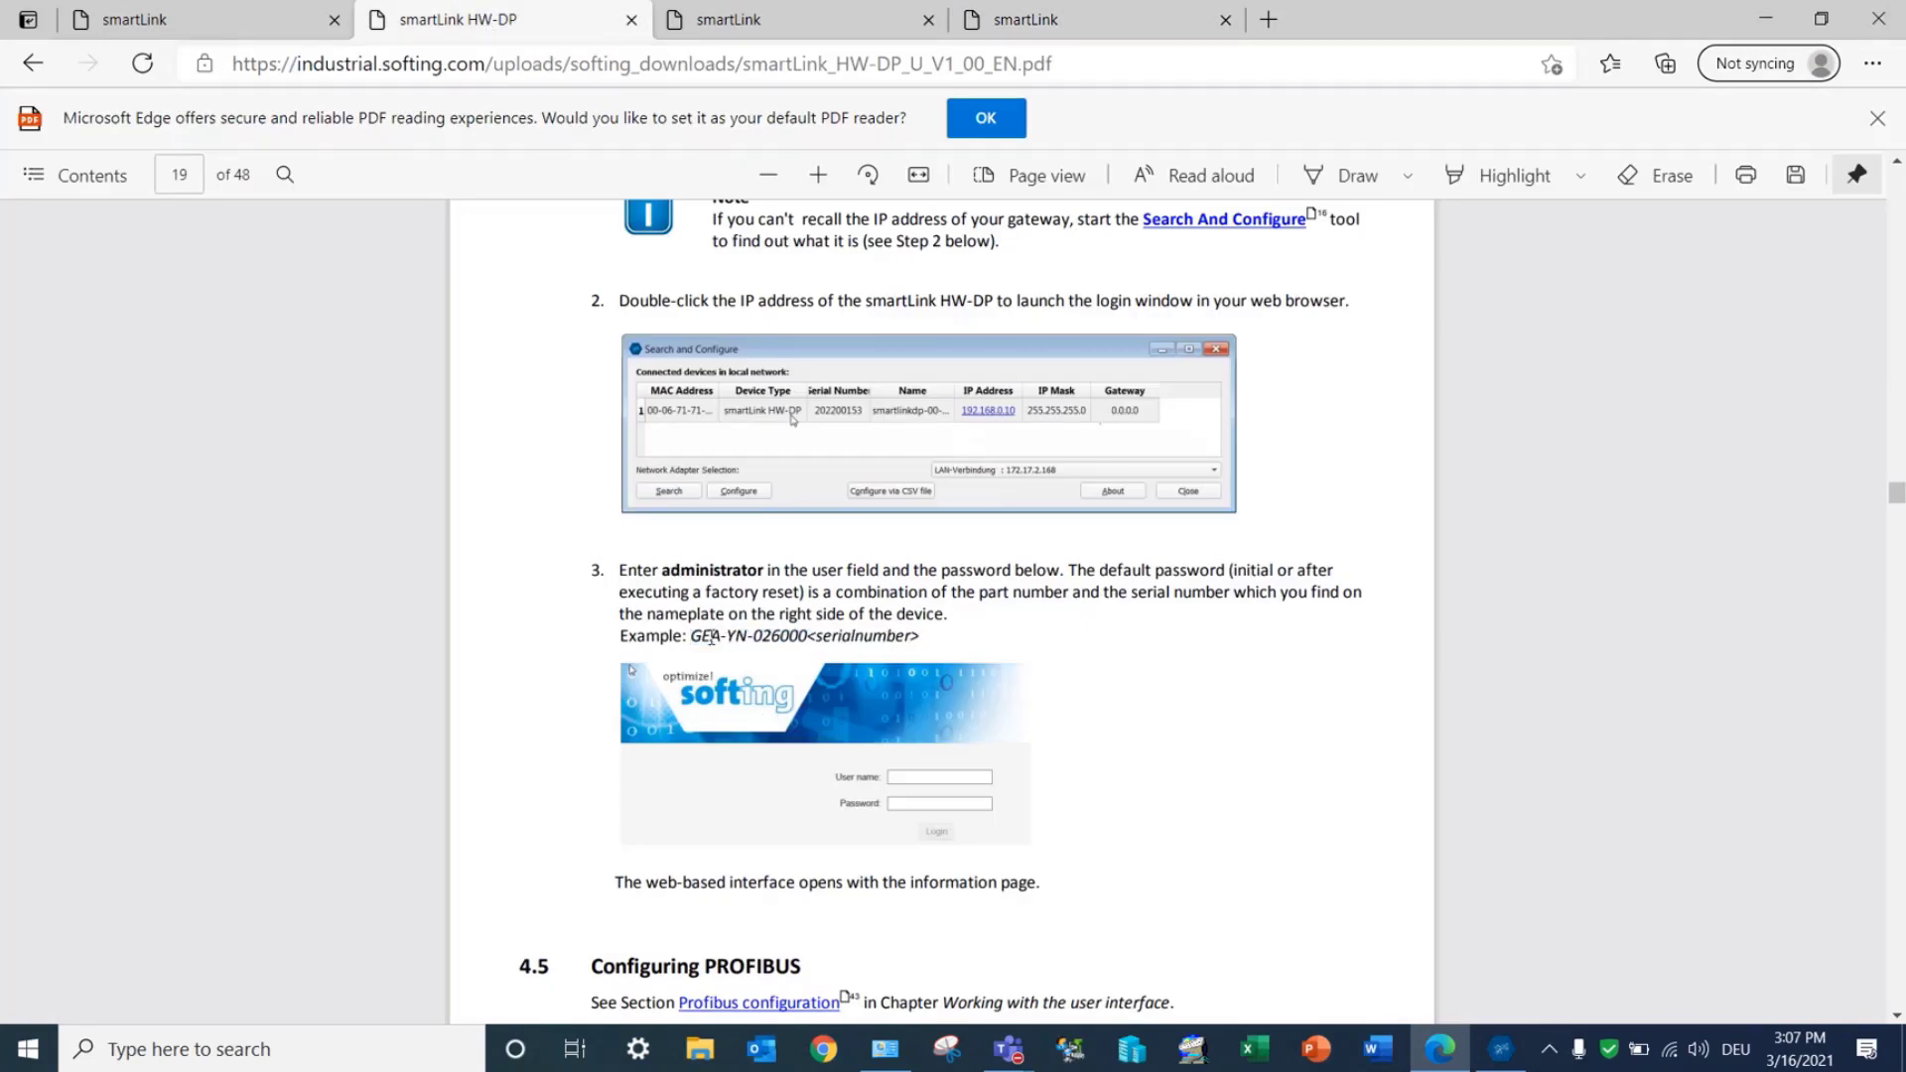
left_click_drag(693, 637, 922, 641)
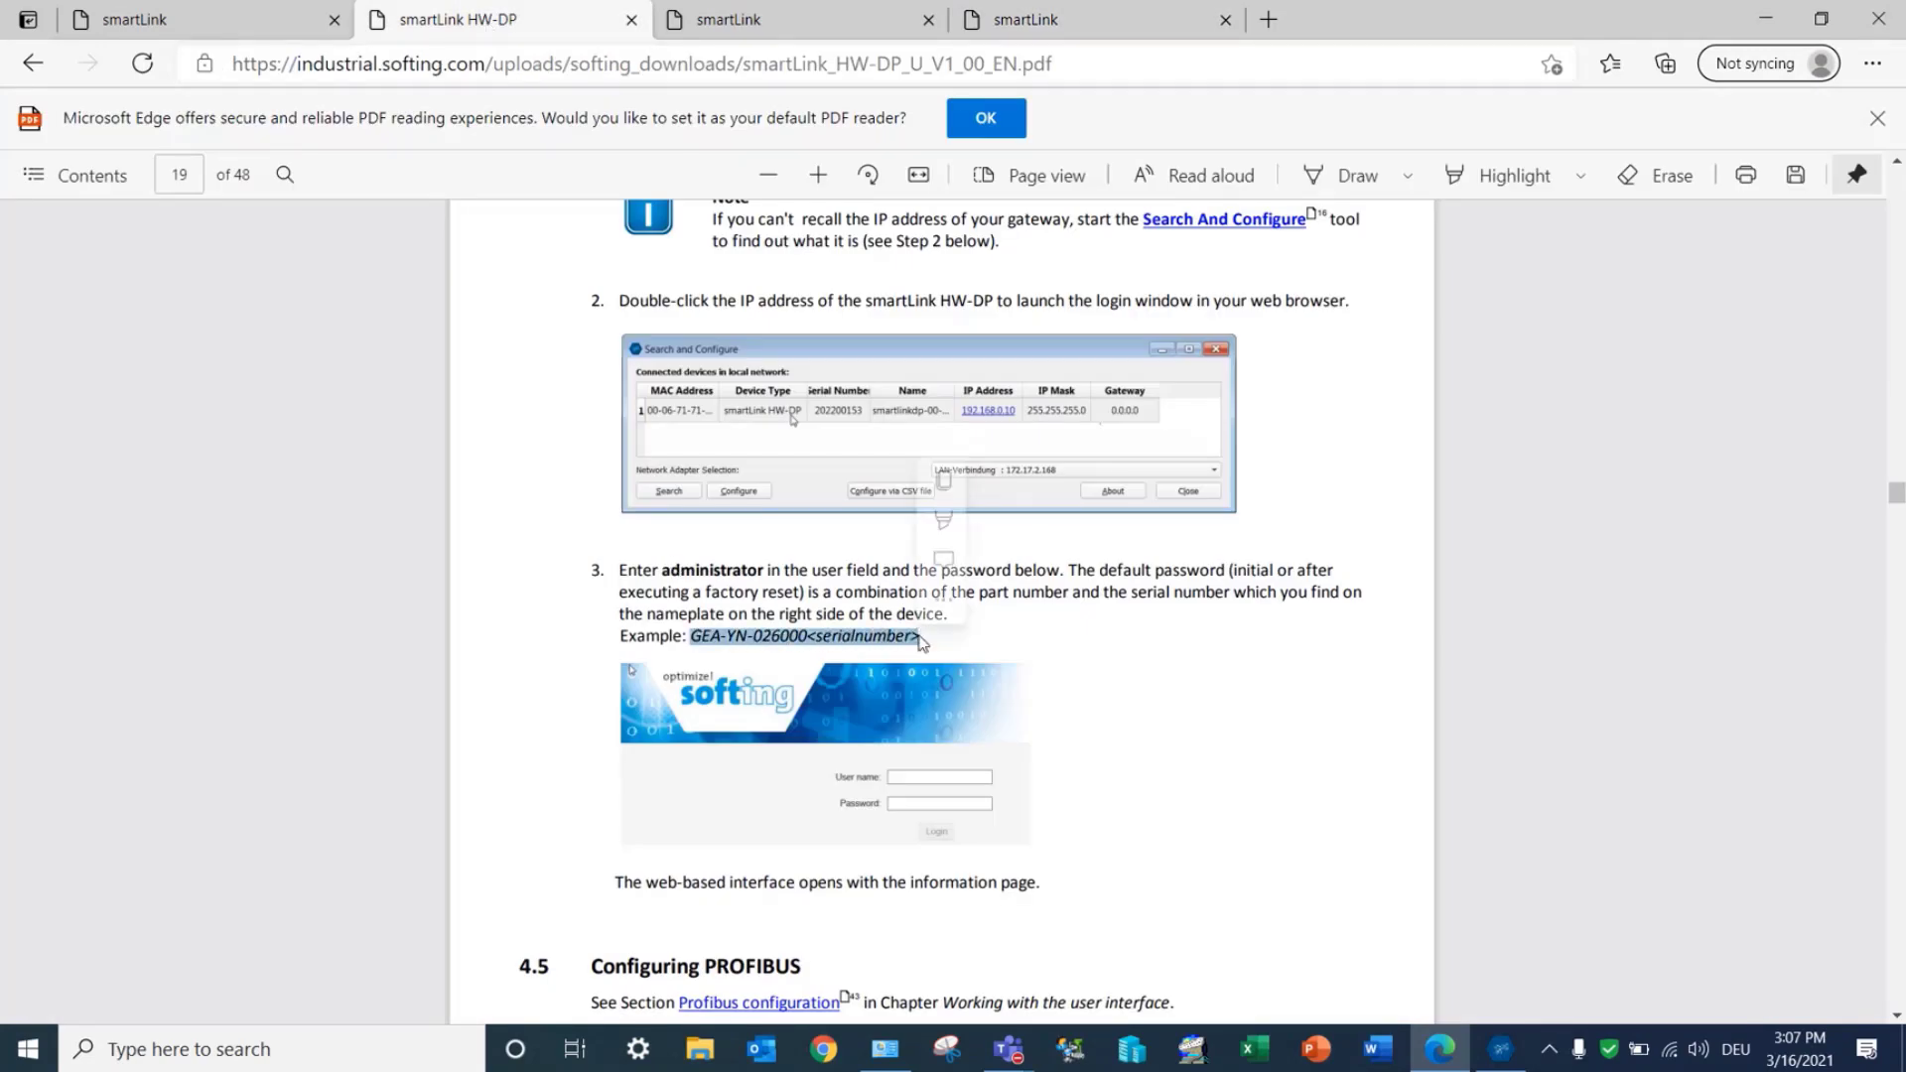
Step: Enter the device password on the login page and log in
left_click(1002, 14)
type("••••••")
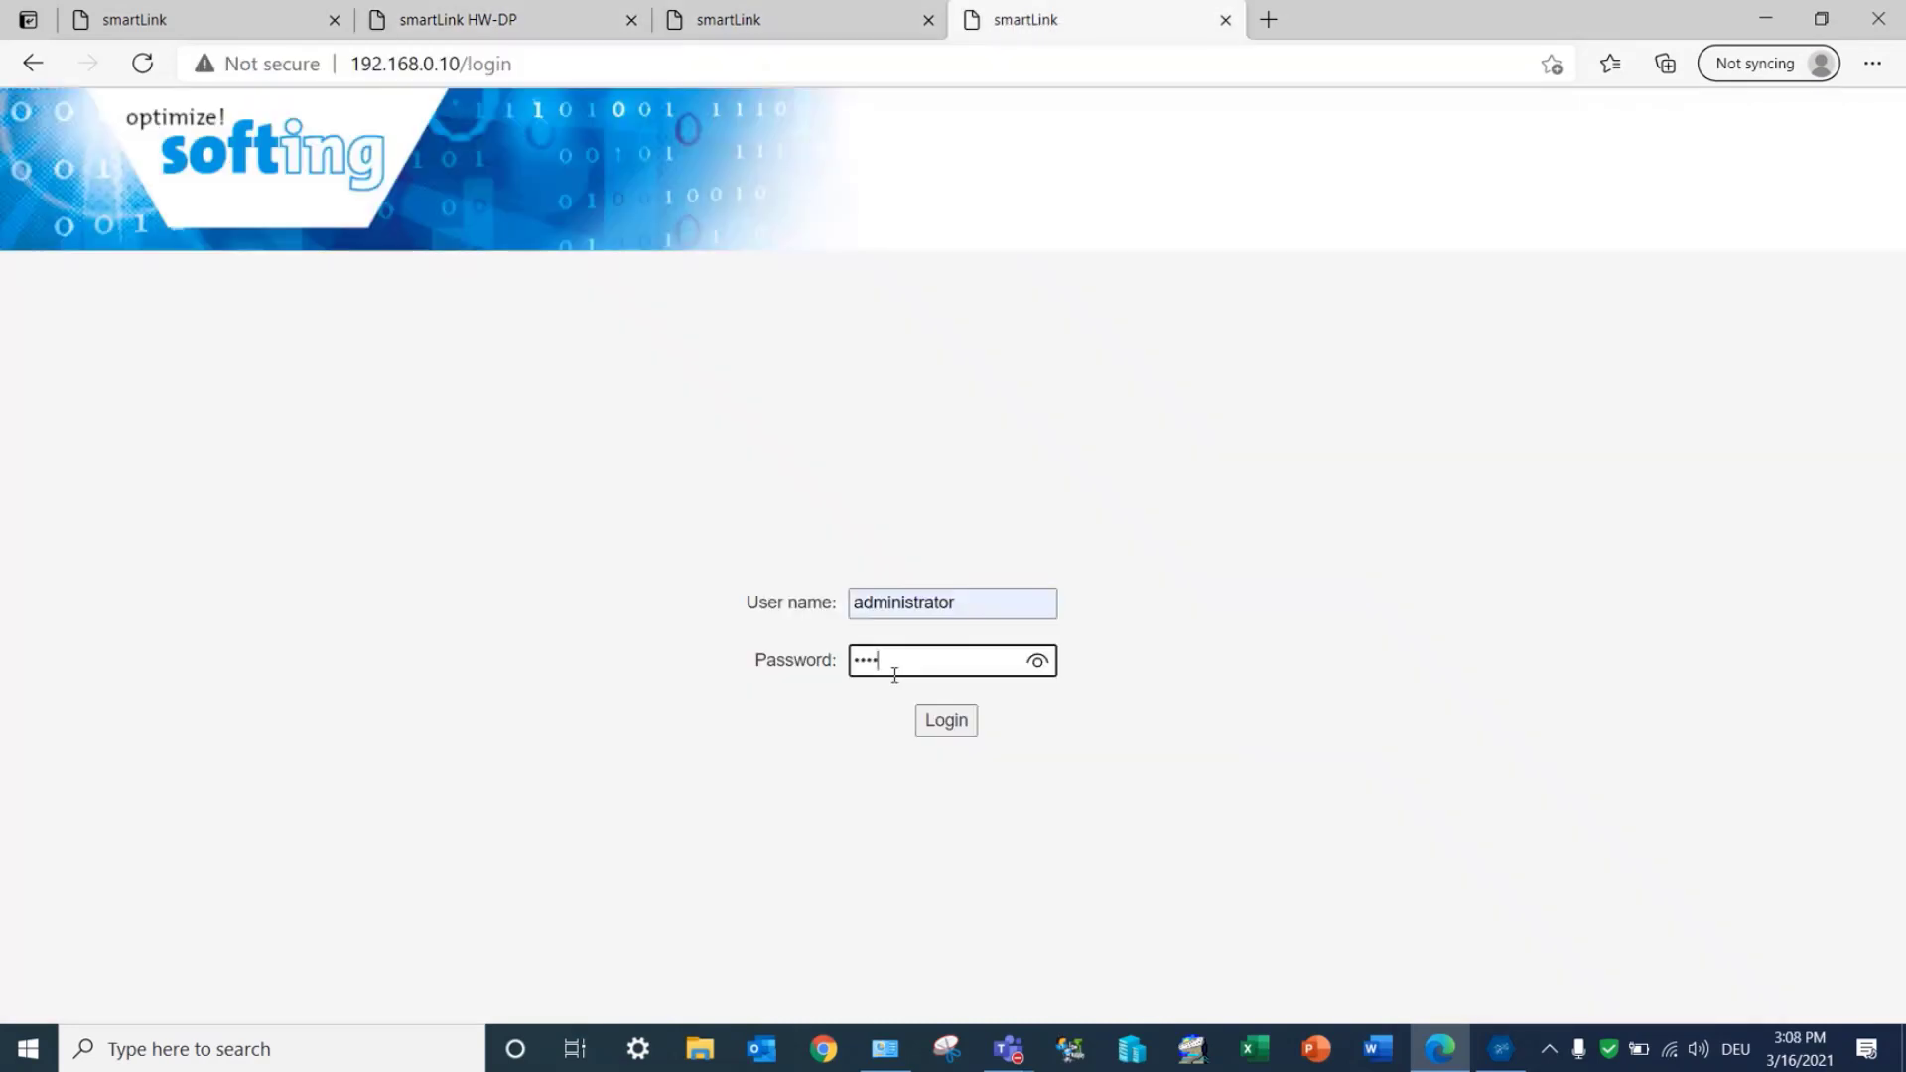
key("Return")
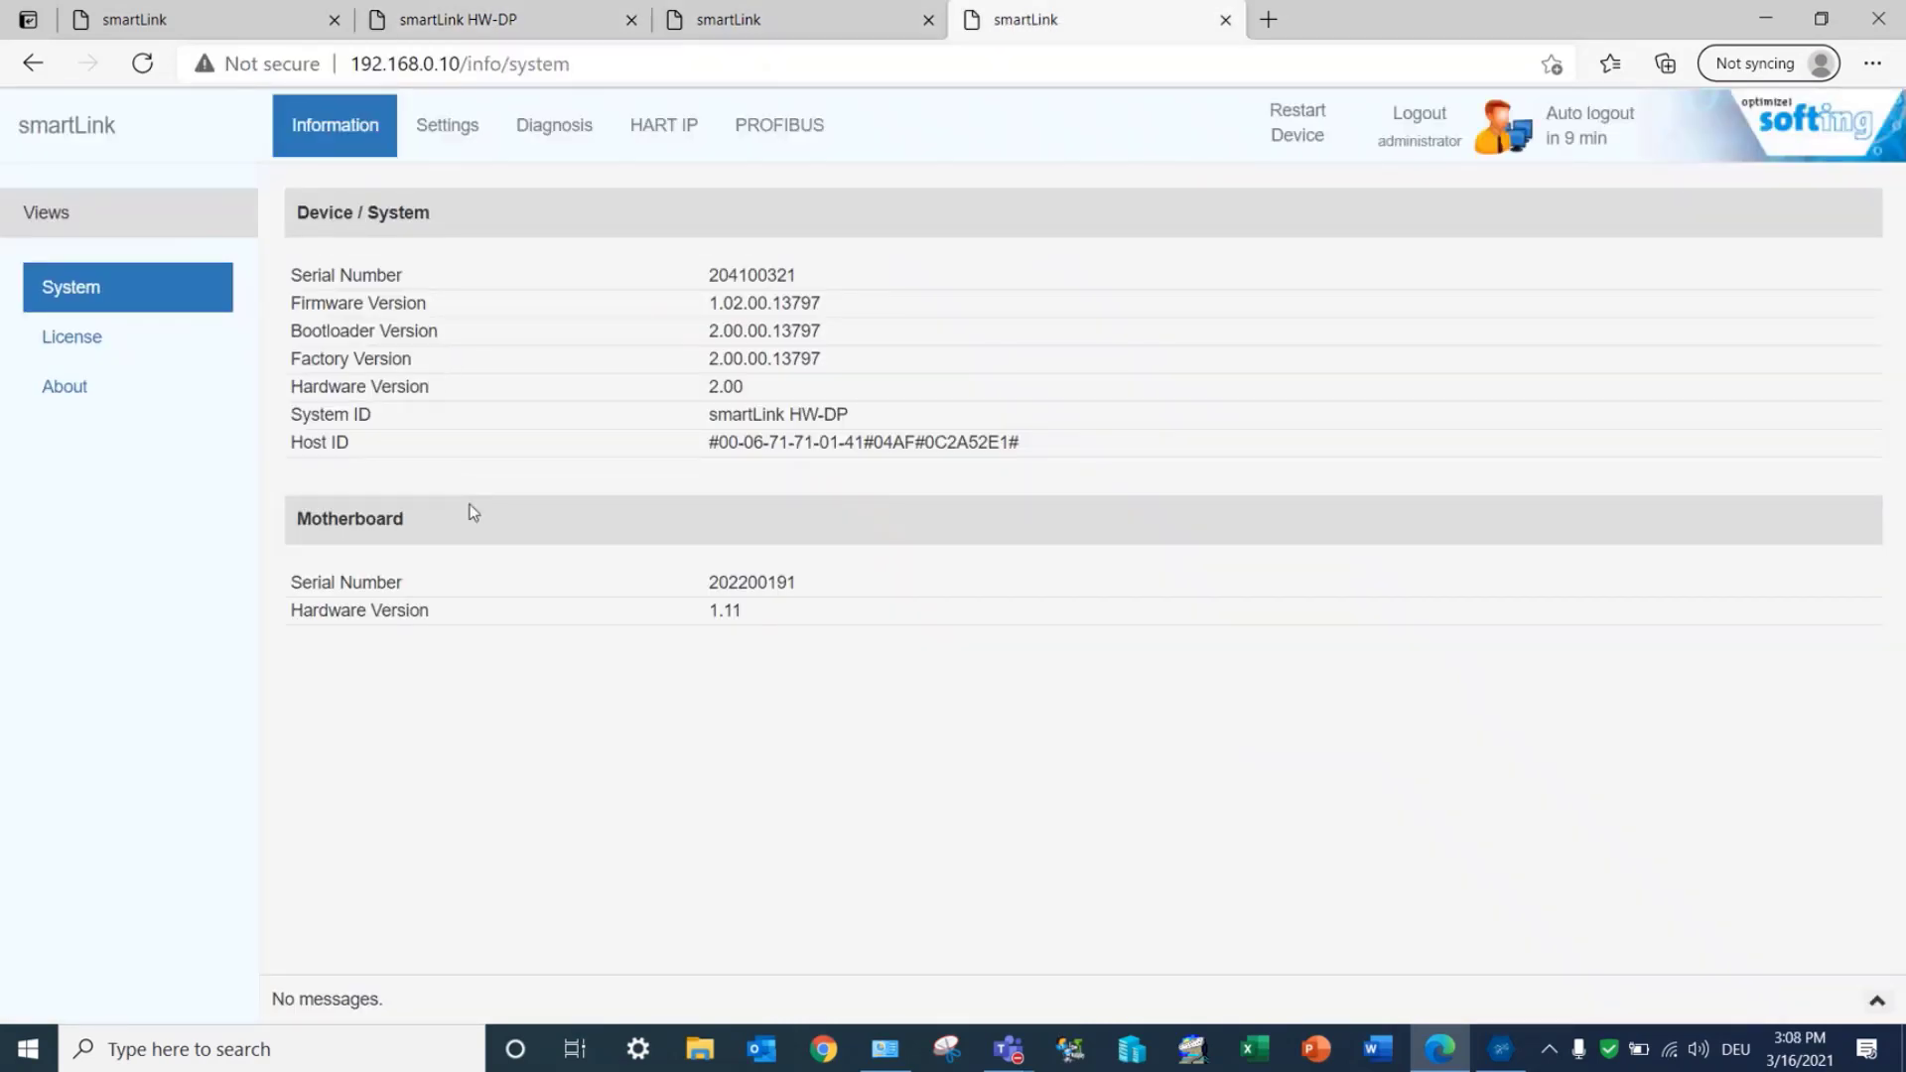
Step: Open the Licensing settings and start choosing a license file, cancelling the file dialog
left_click(433, 149)
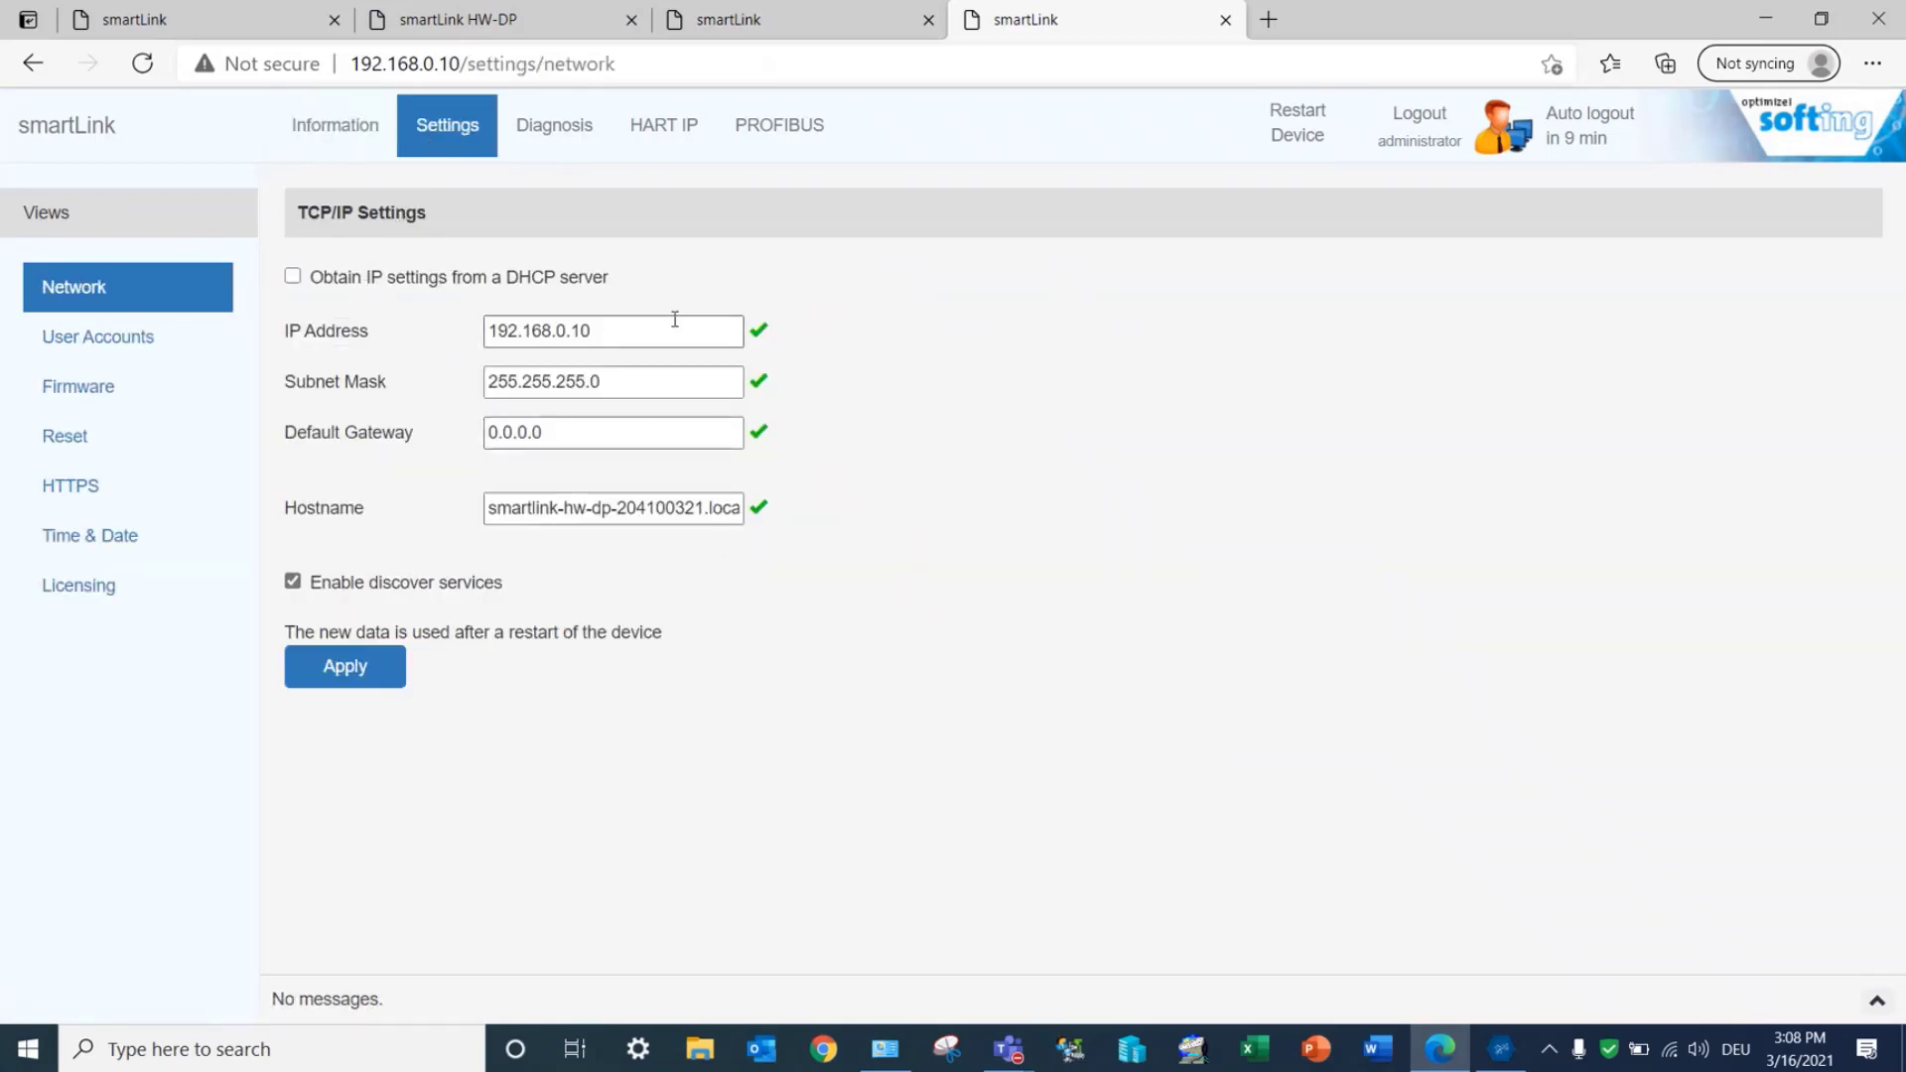
left_click(127, 585)
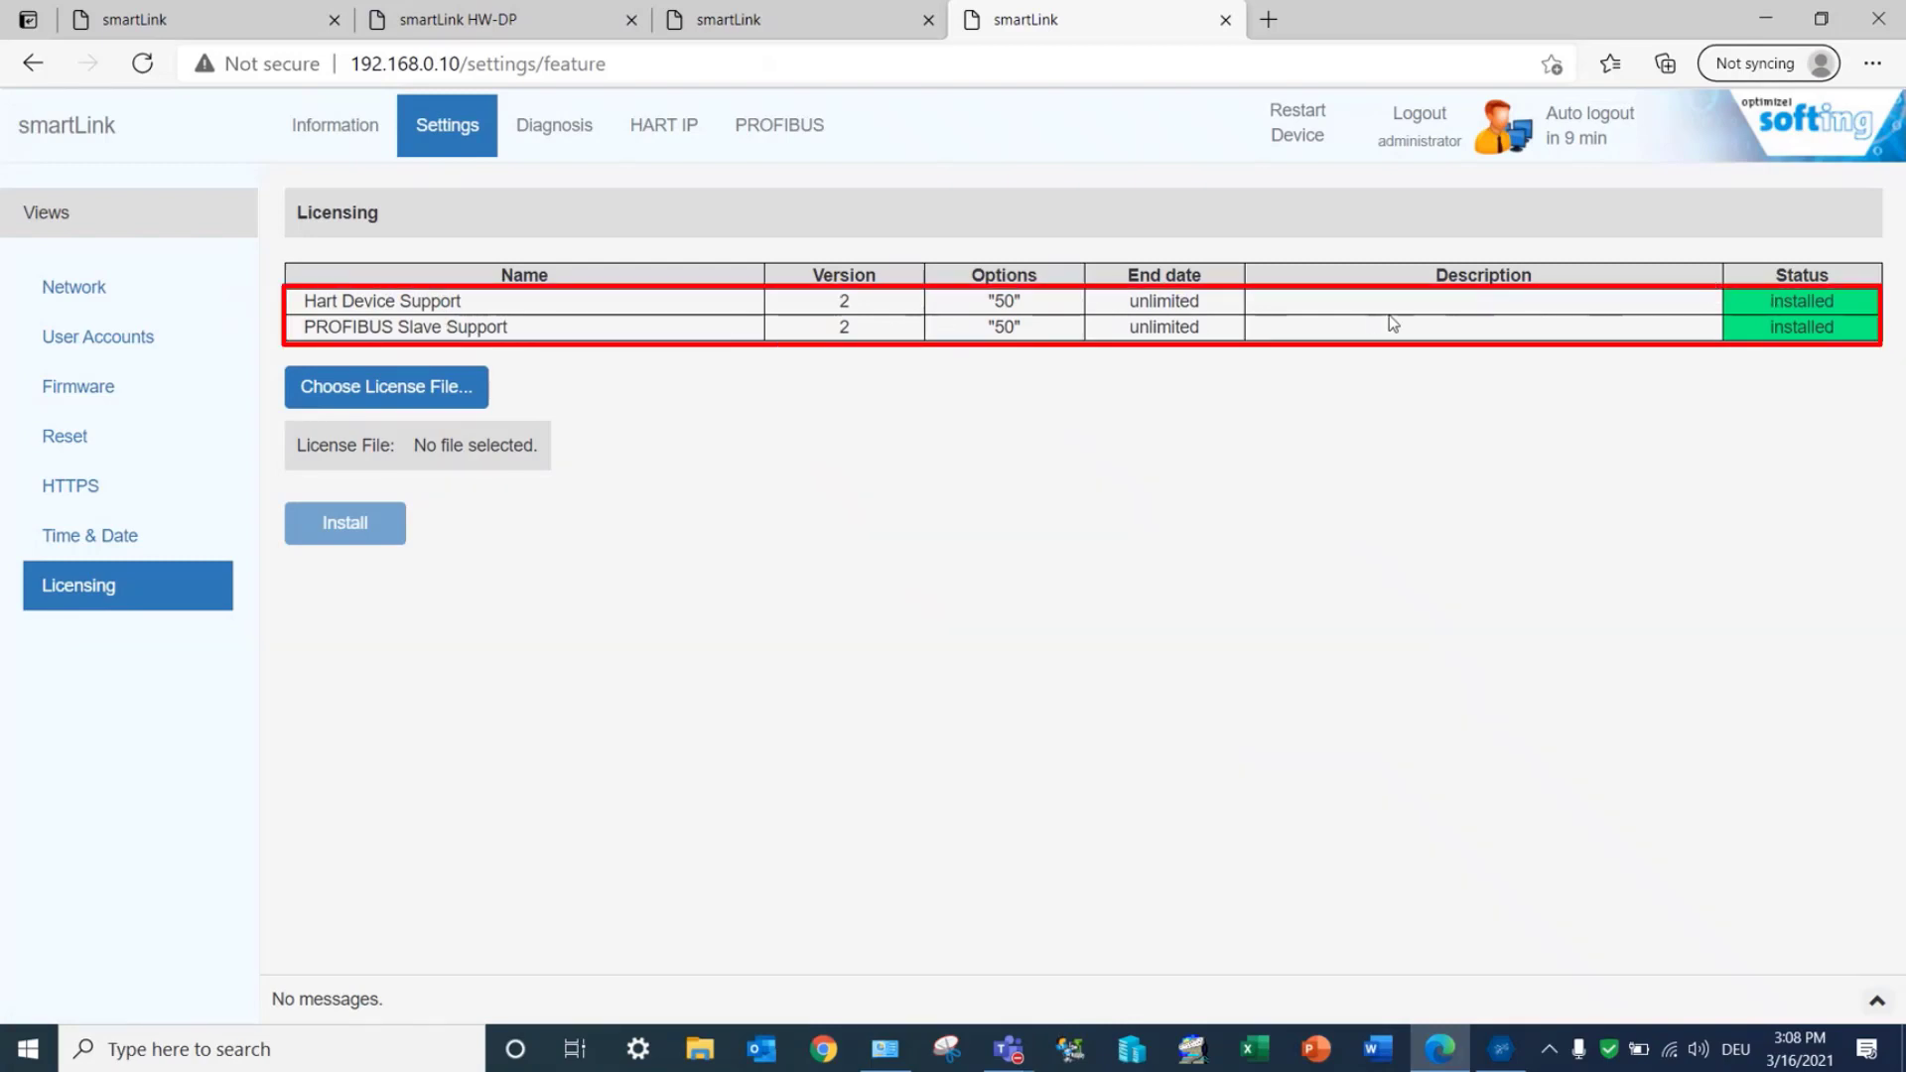
left_click(467, 387)
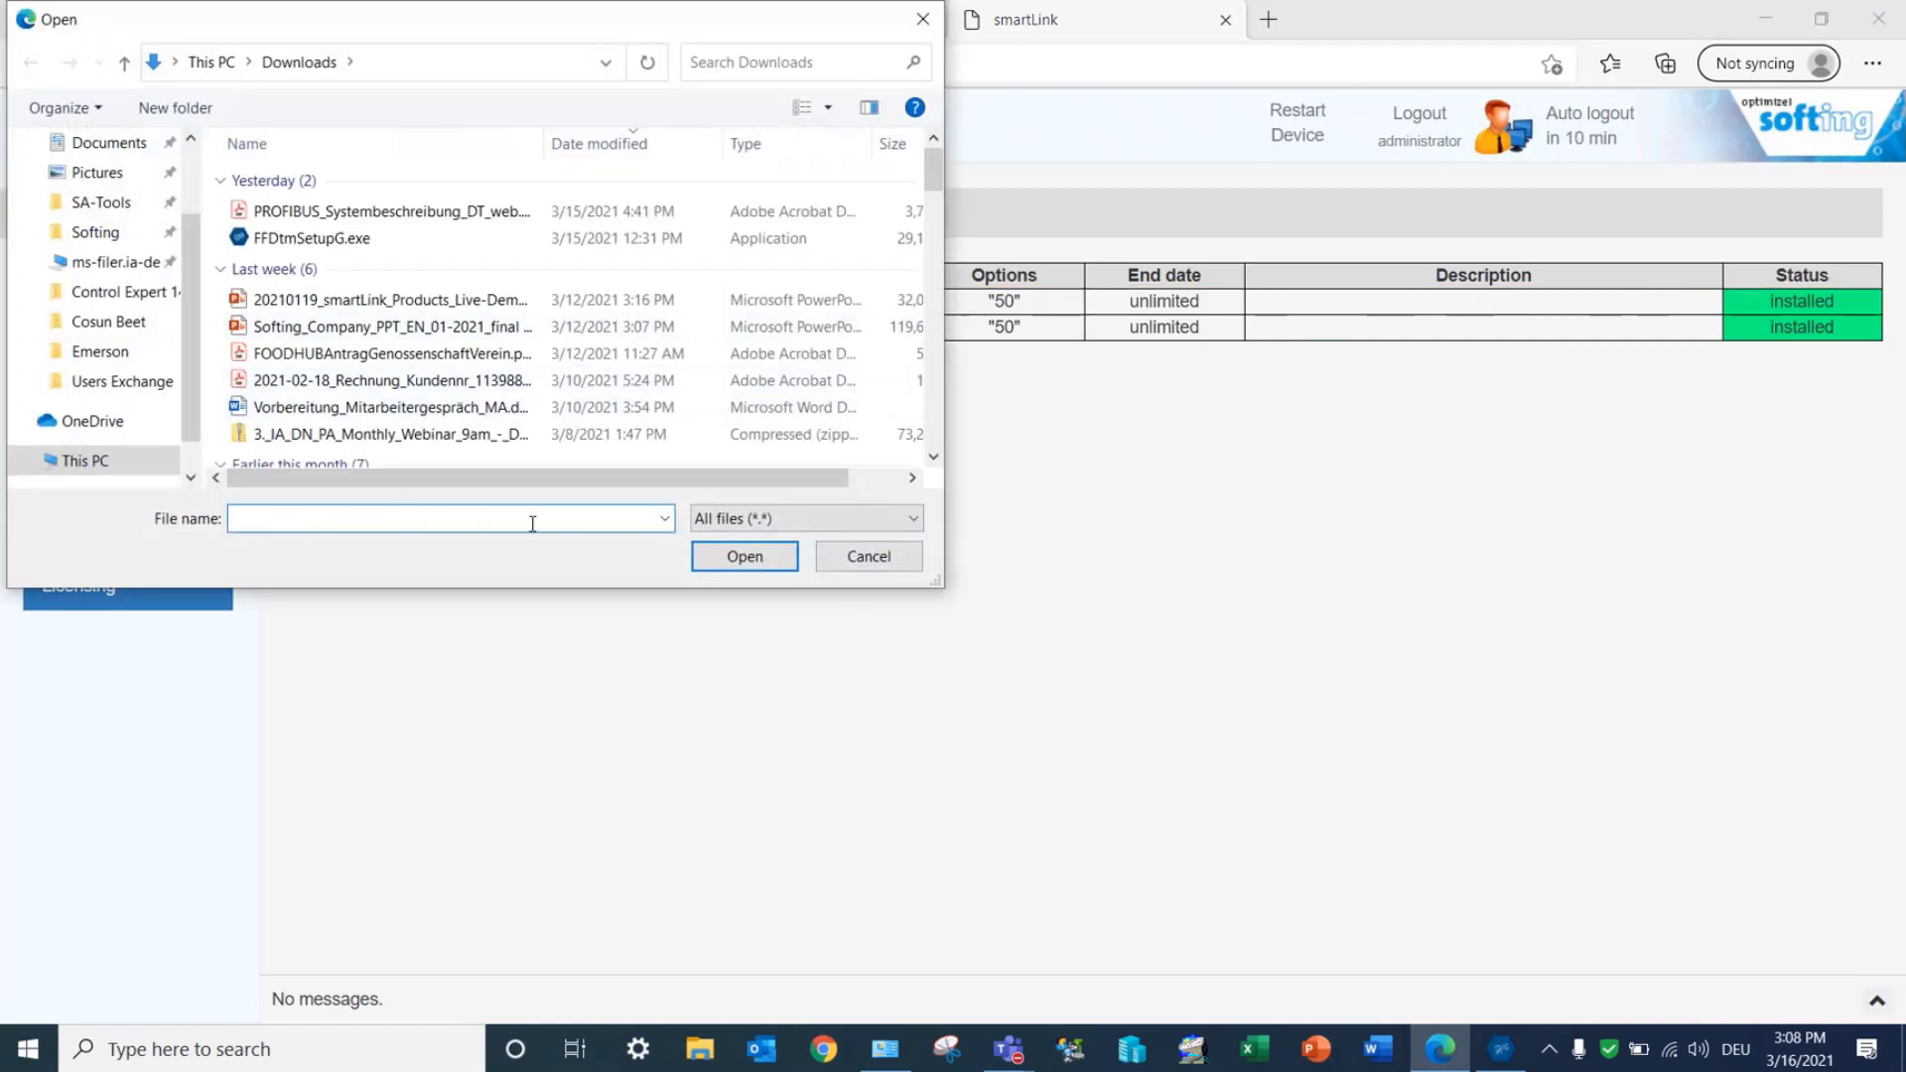
left_click(870, 557)
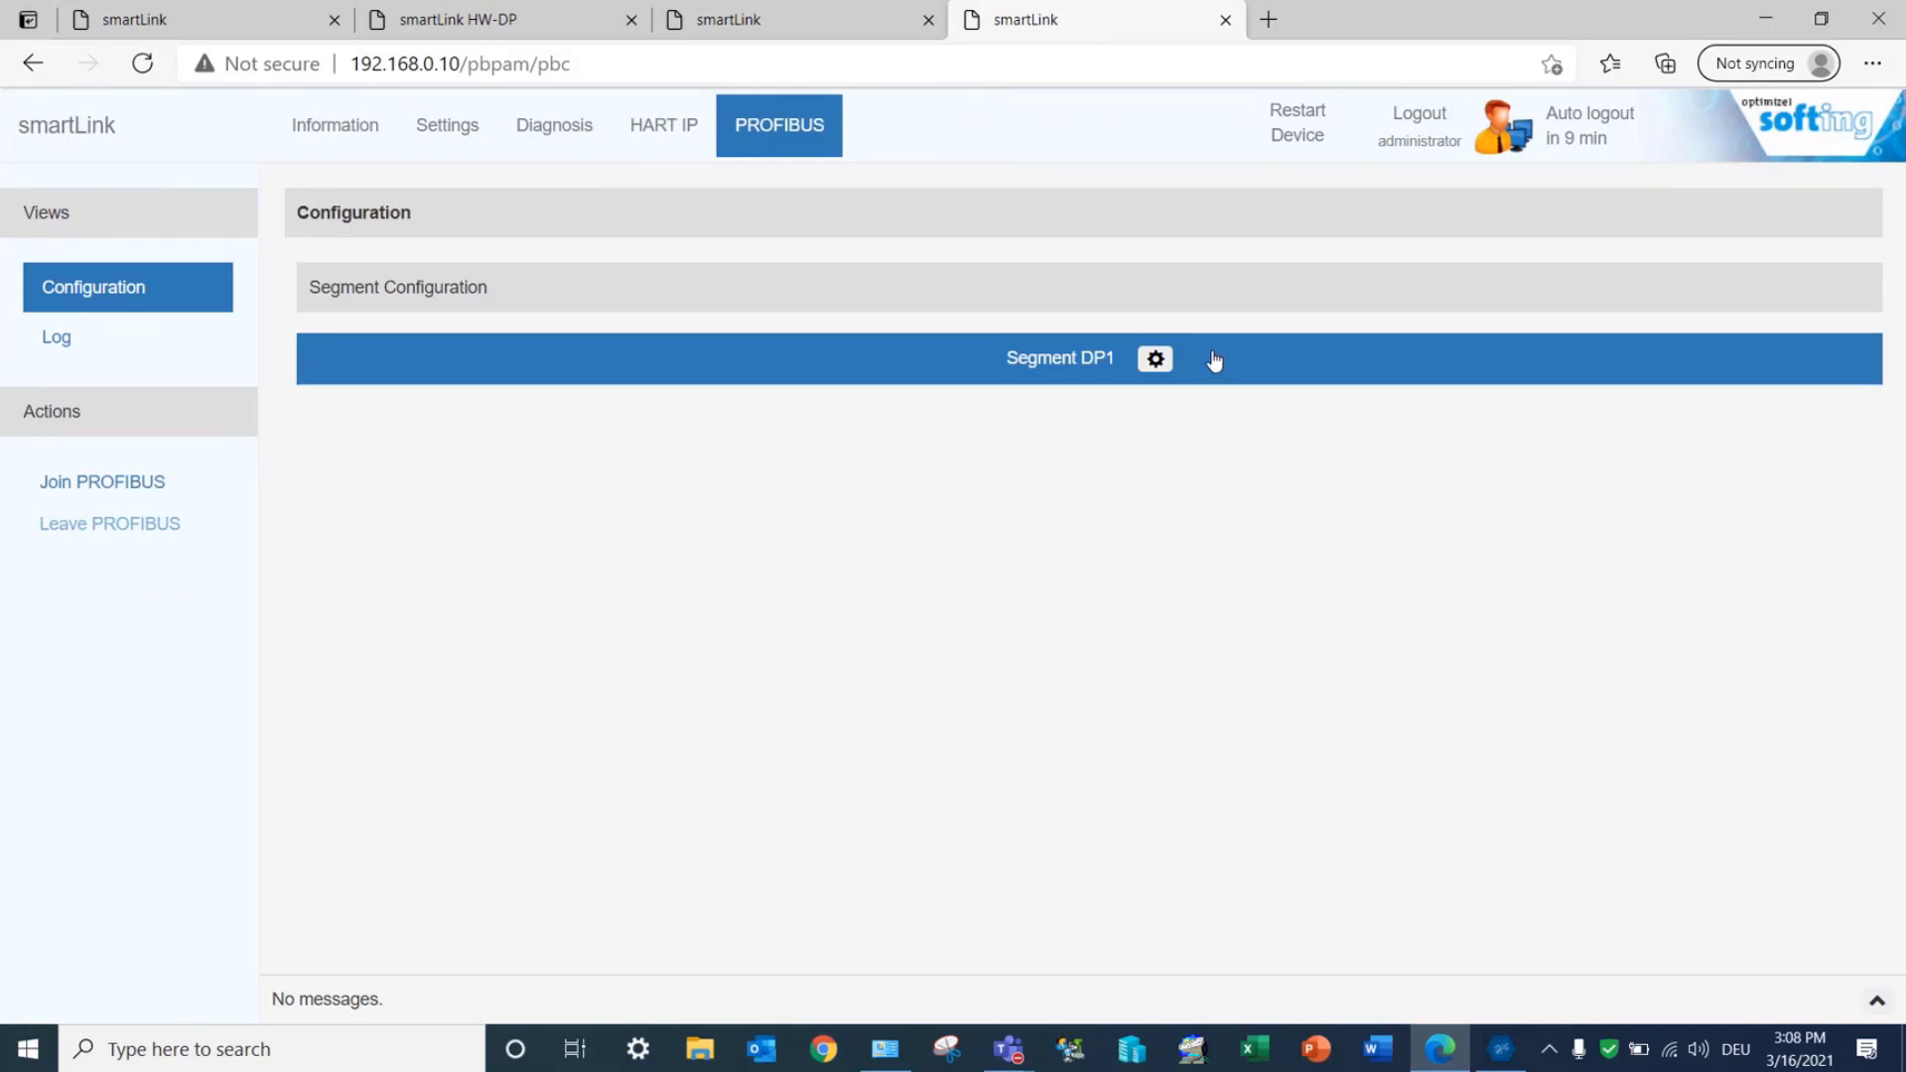
Step: Review Segment DP1's bus parameters and join PROFIBUS, confirming the start of communication
left_click(1154, 358)
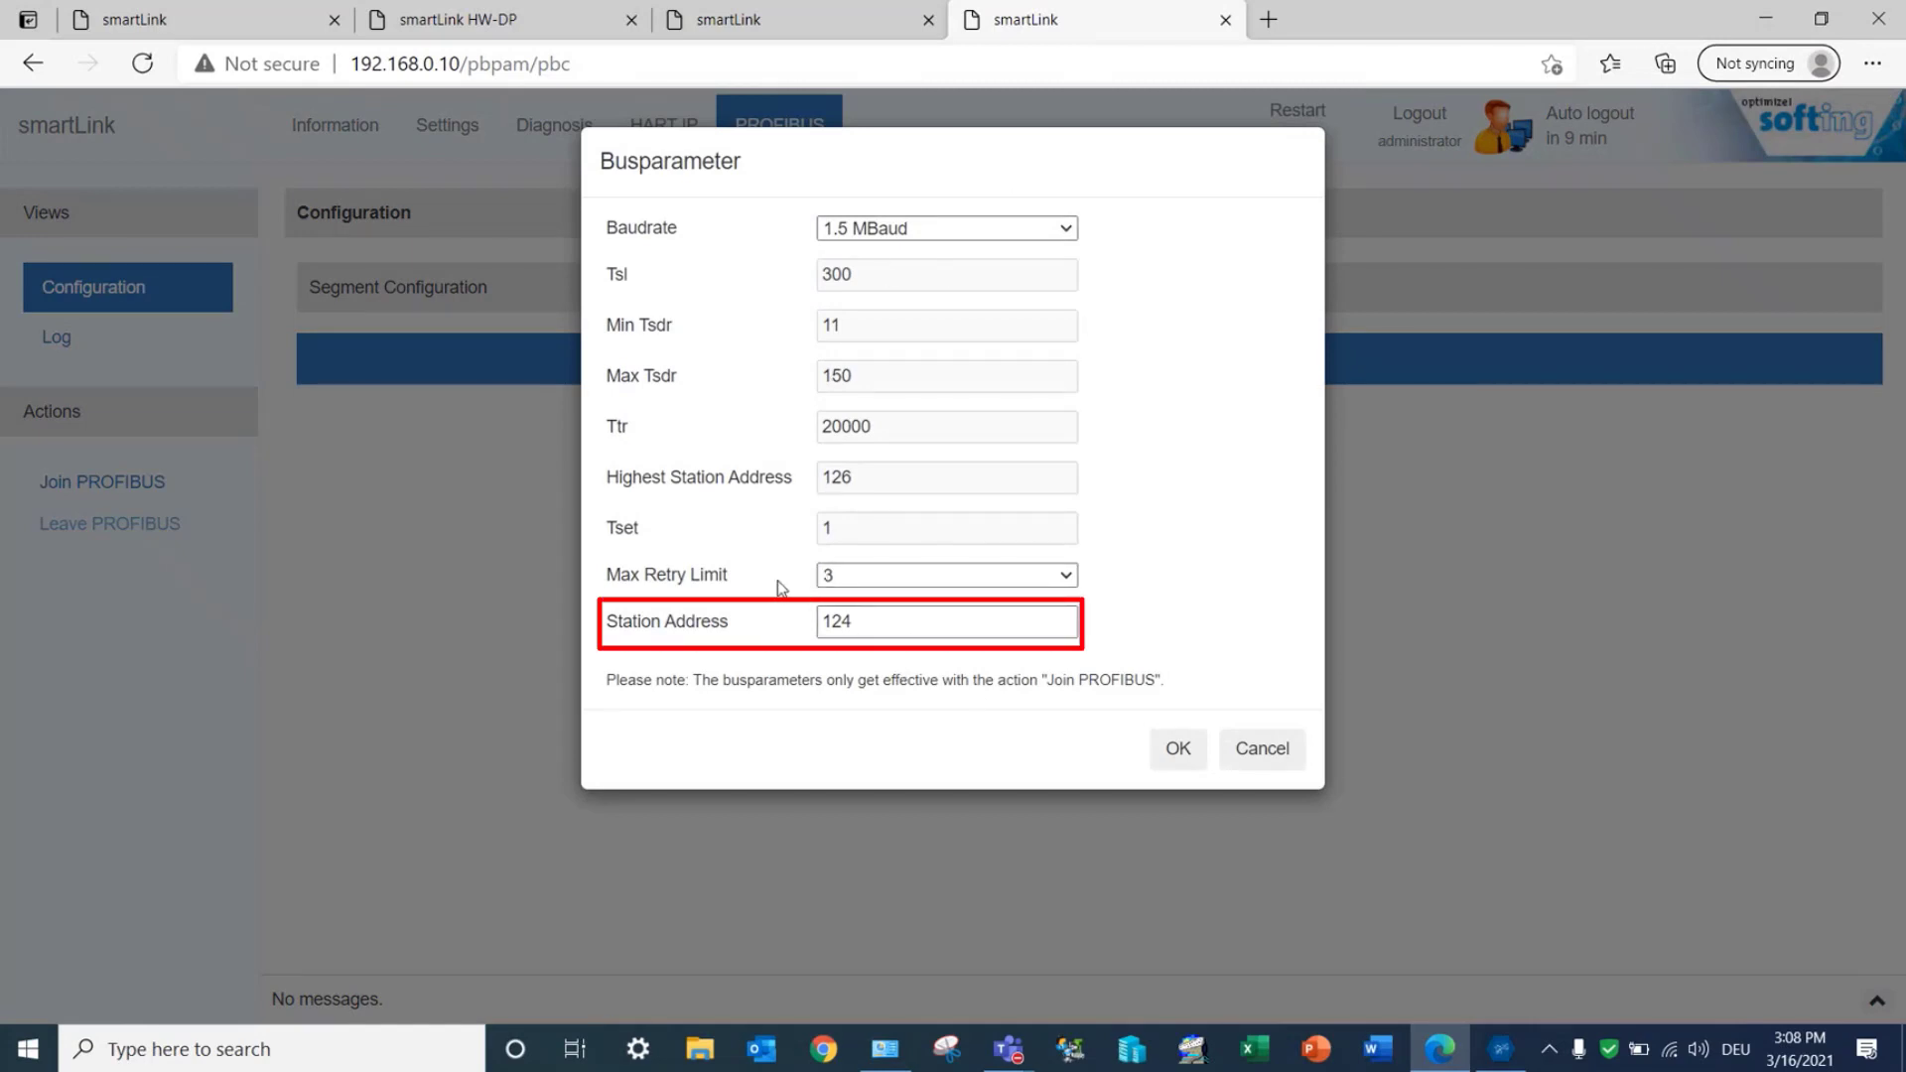
left_click(1173, 760)
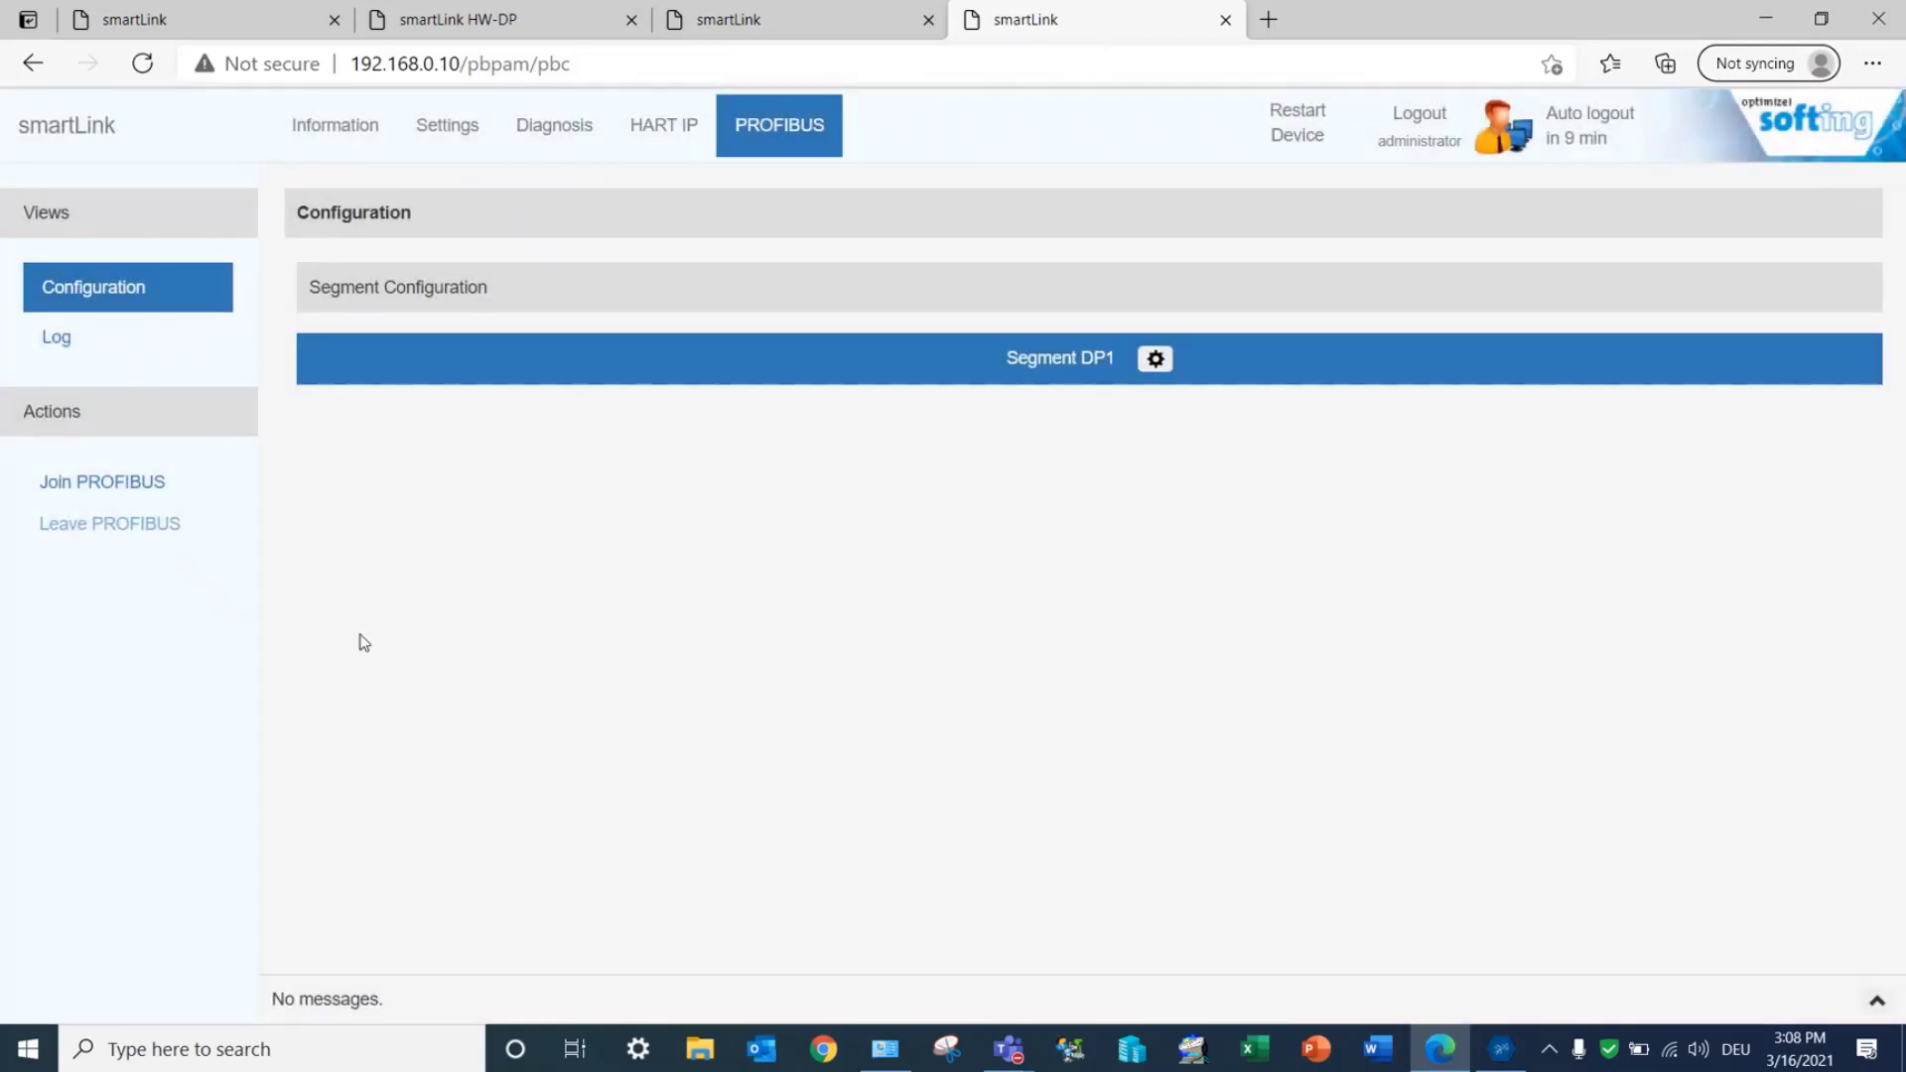
left_click(130, 492)
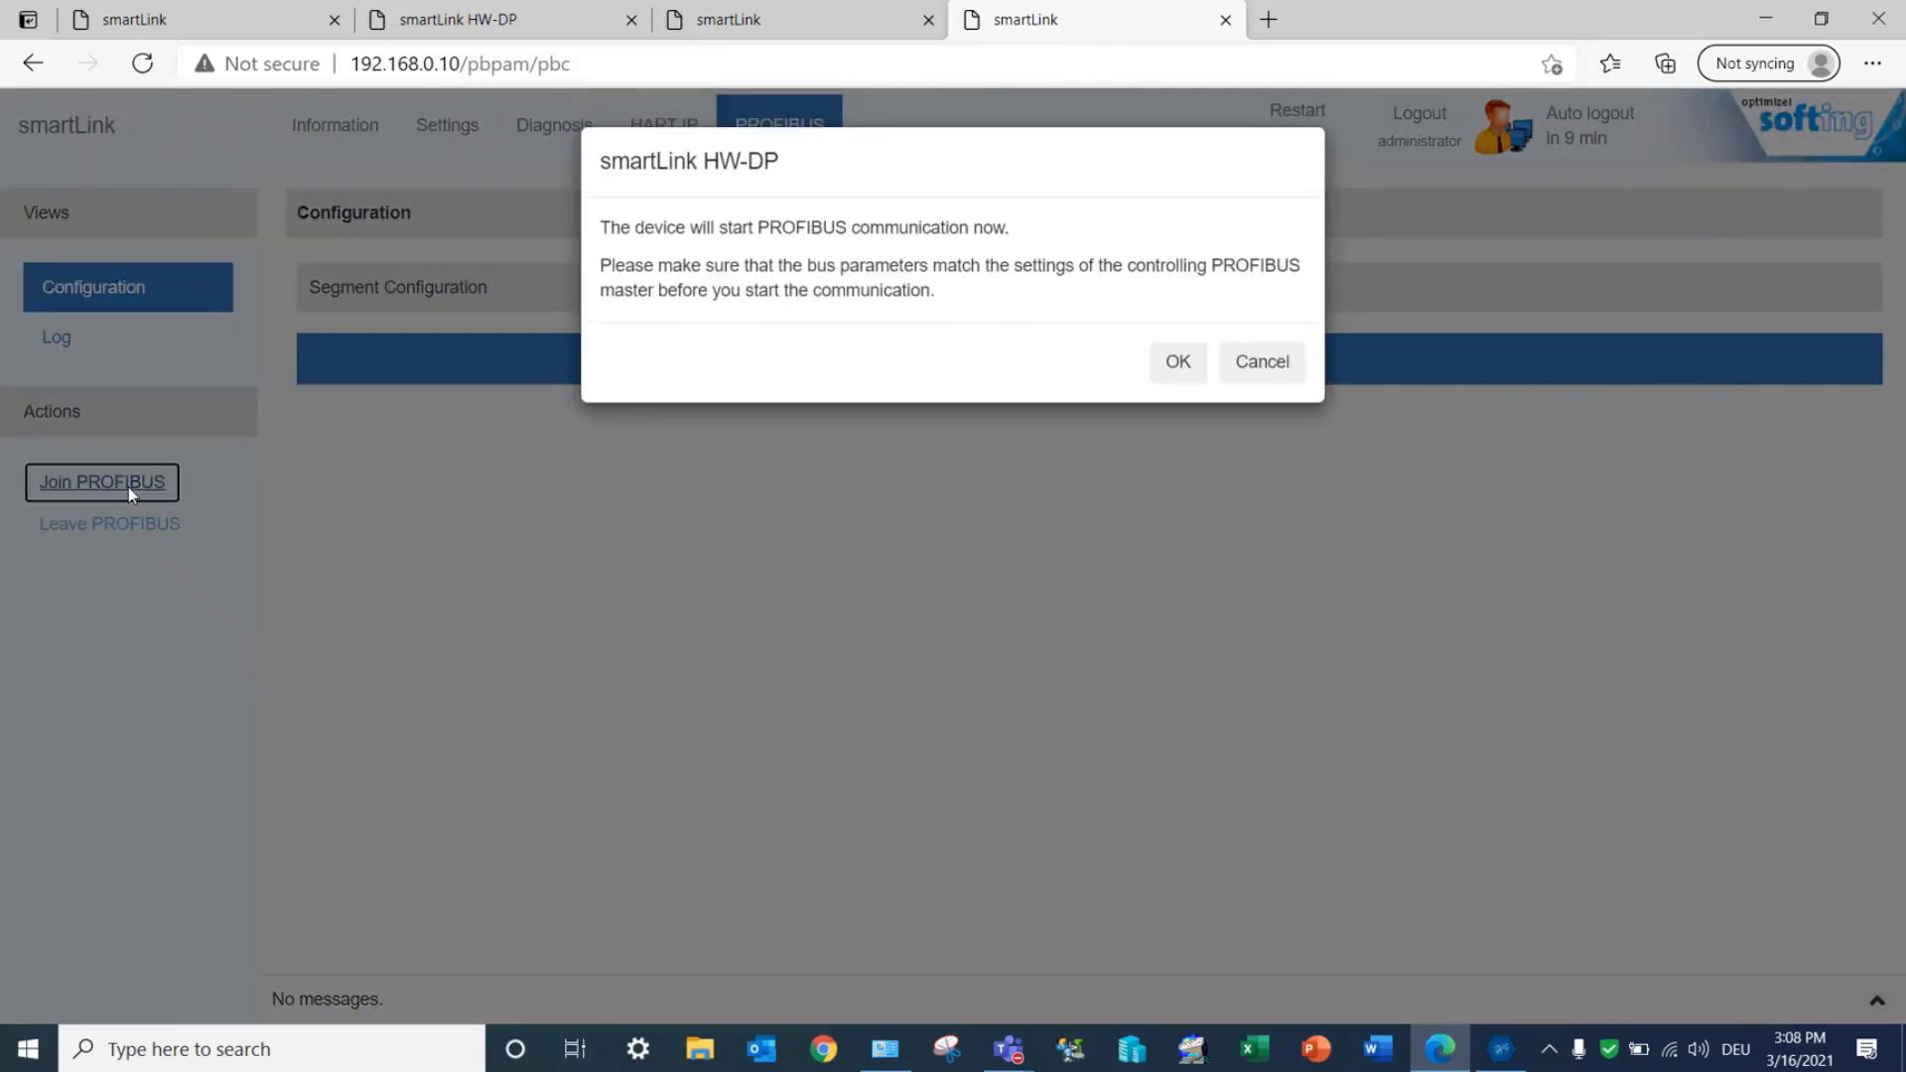
left_click(1175, 363)
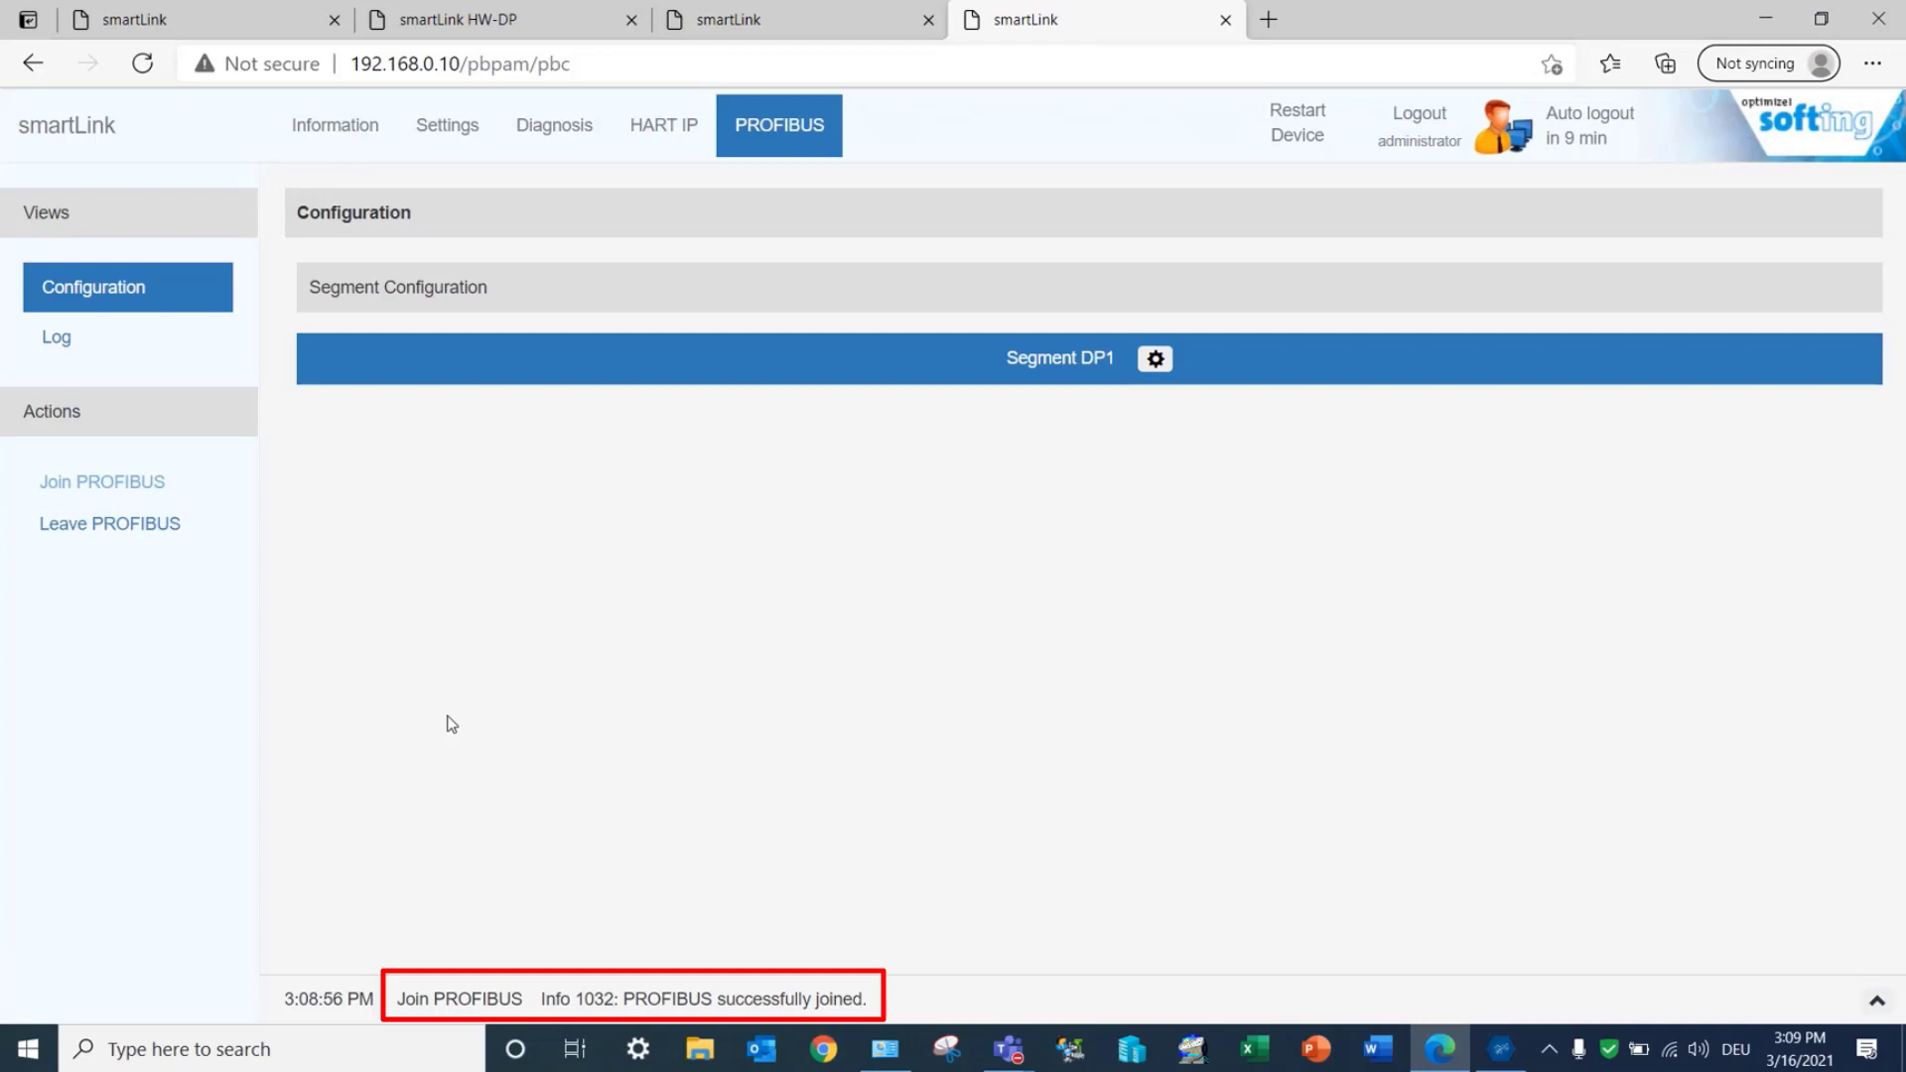
Step: Open the Diagnosis live list and refresh it repeatedly
left_click(540, 143)
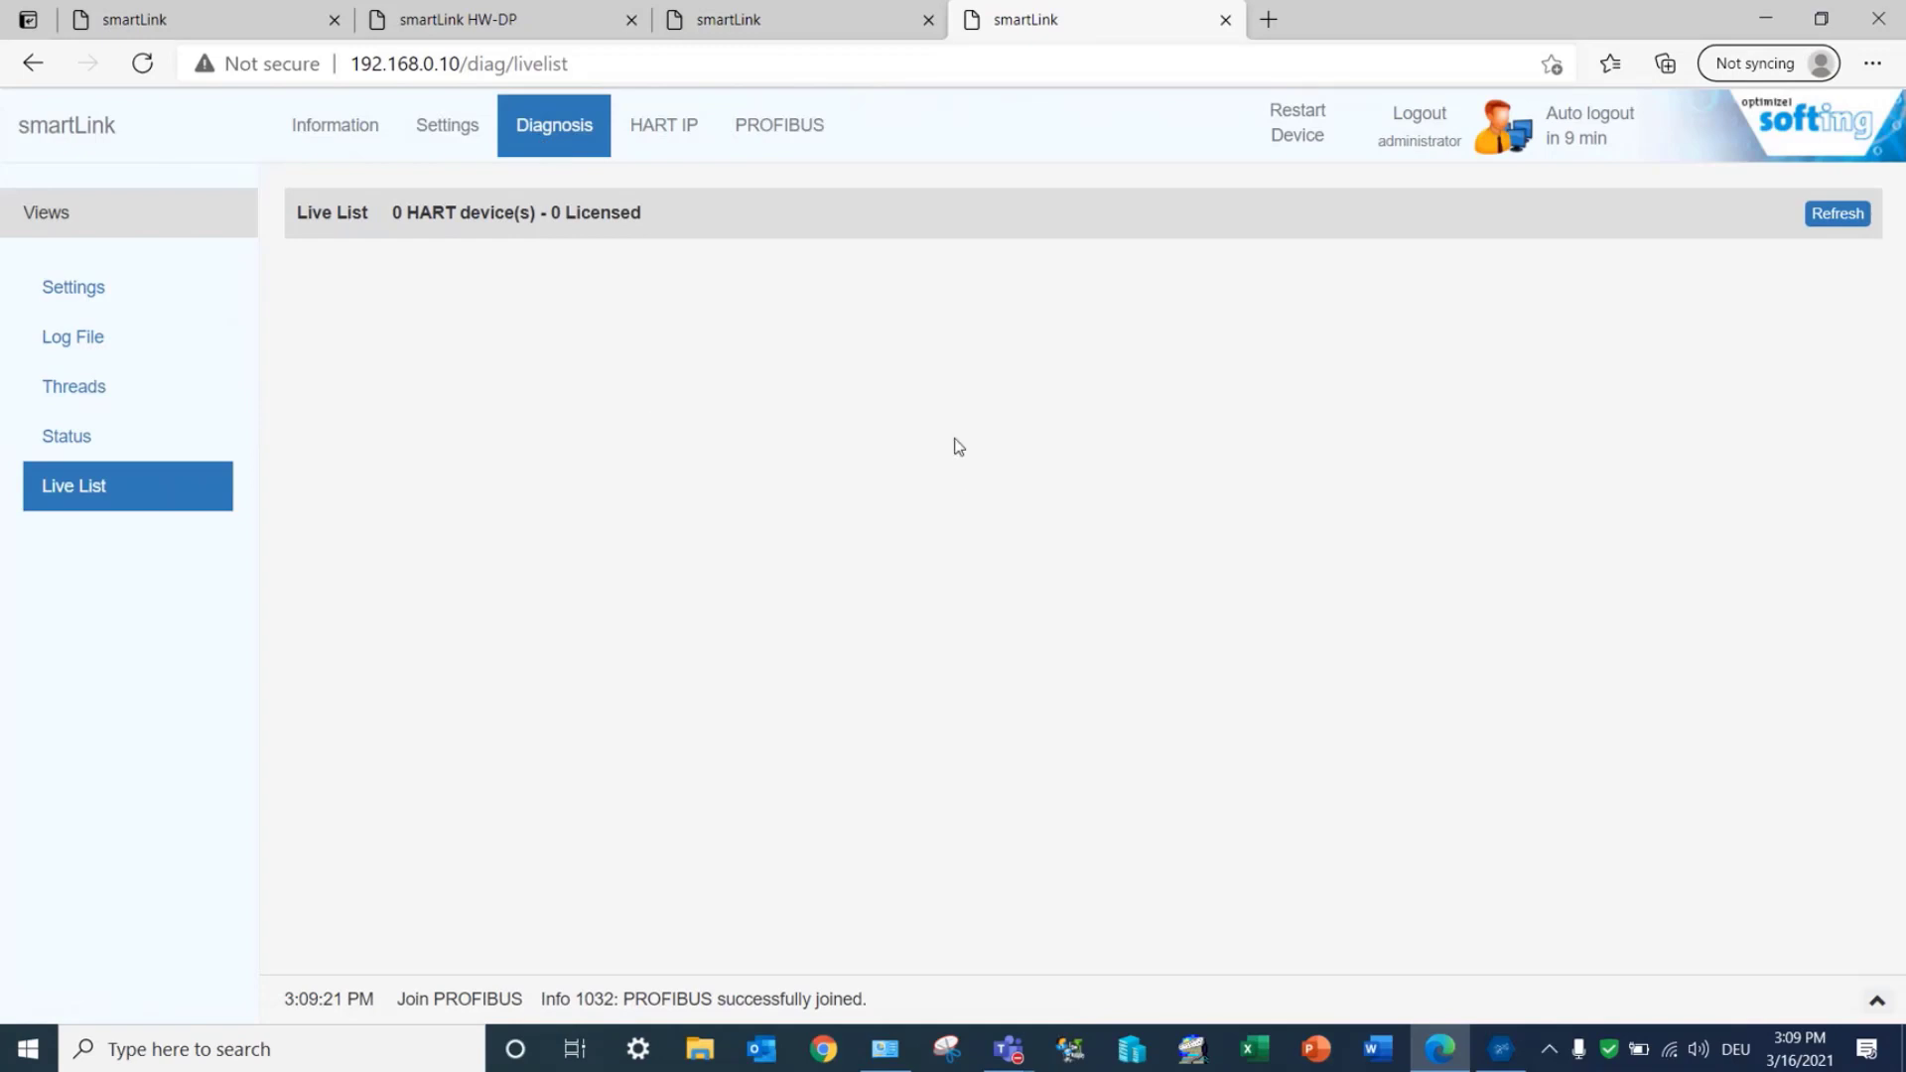
left_click(1848, 222)
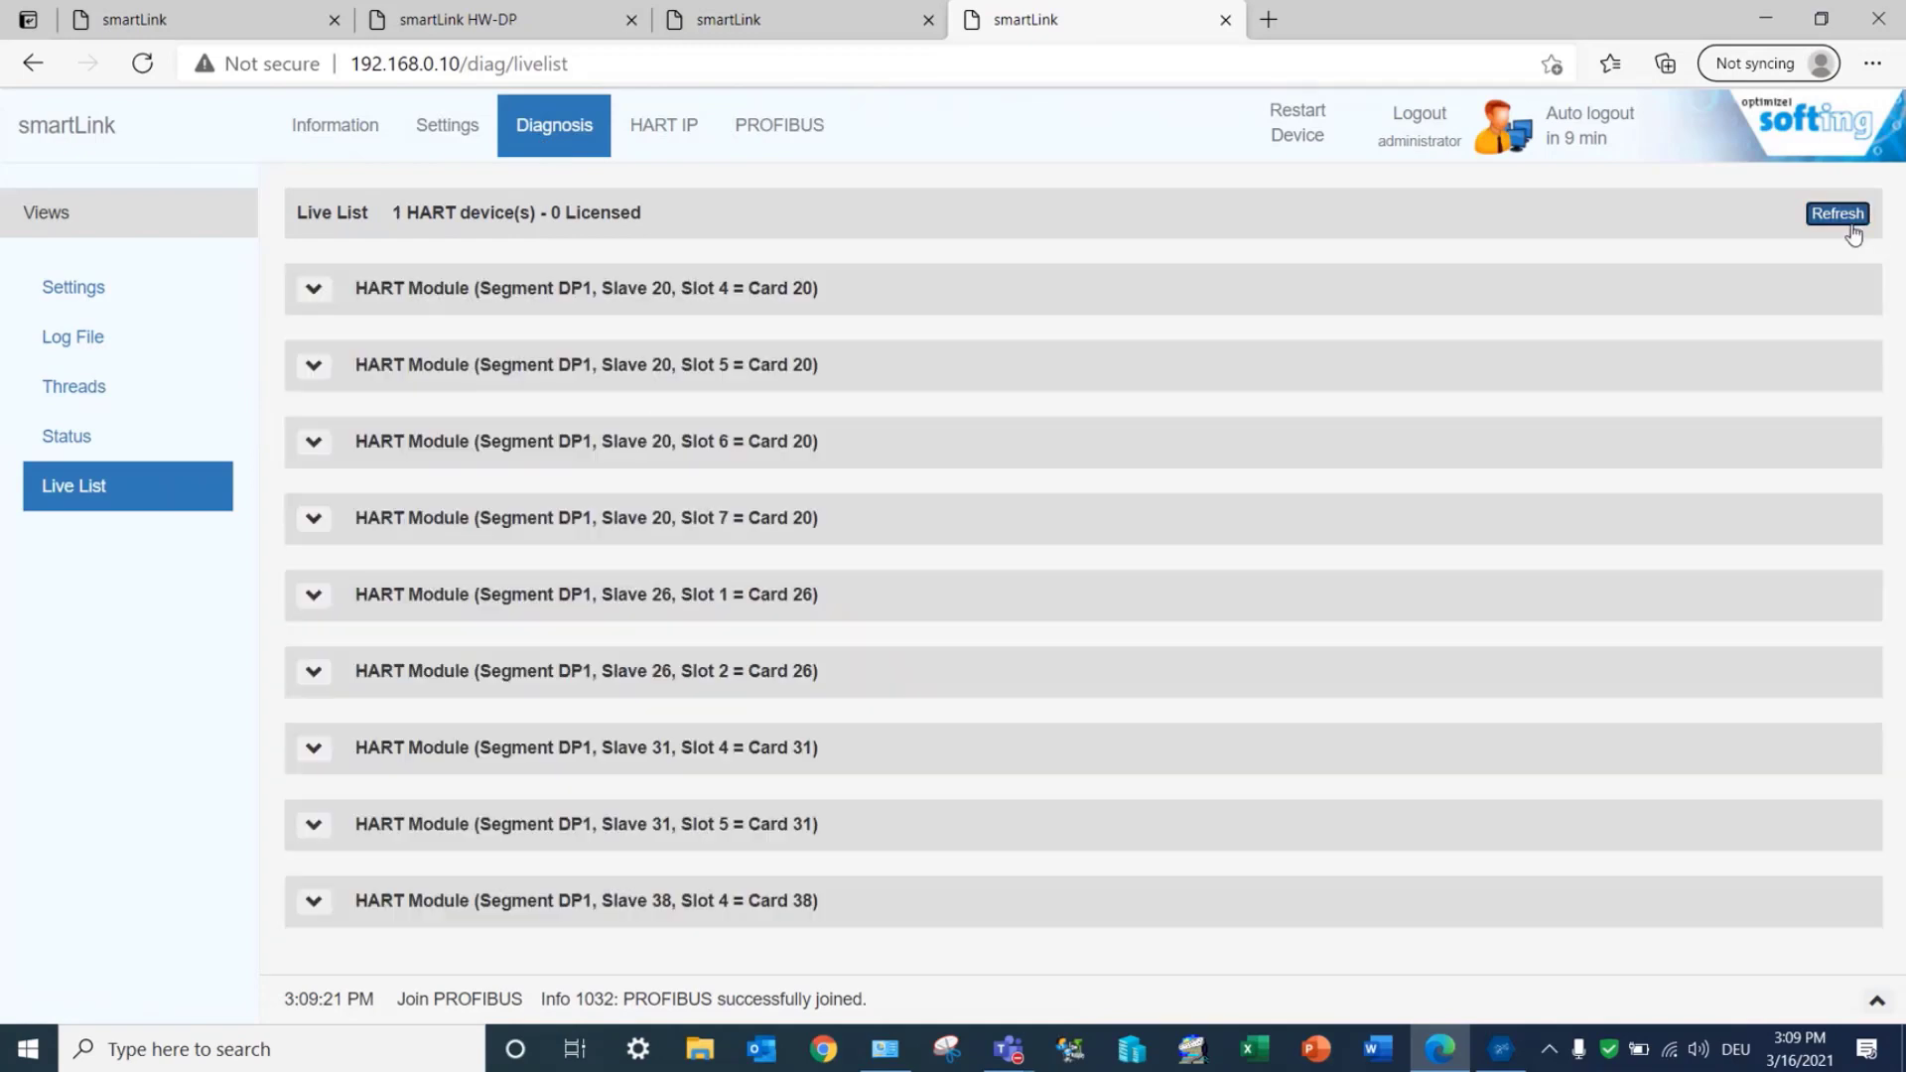
left_click(1850, 228)
left_click(1851, 227)
left_click(1850, 228)
left_click(1851, 227)
left_click(1850, 227)
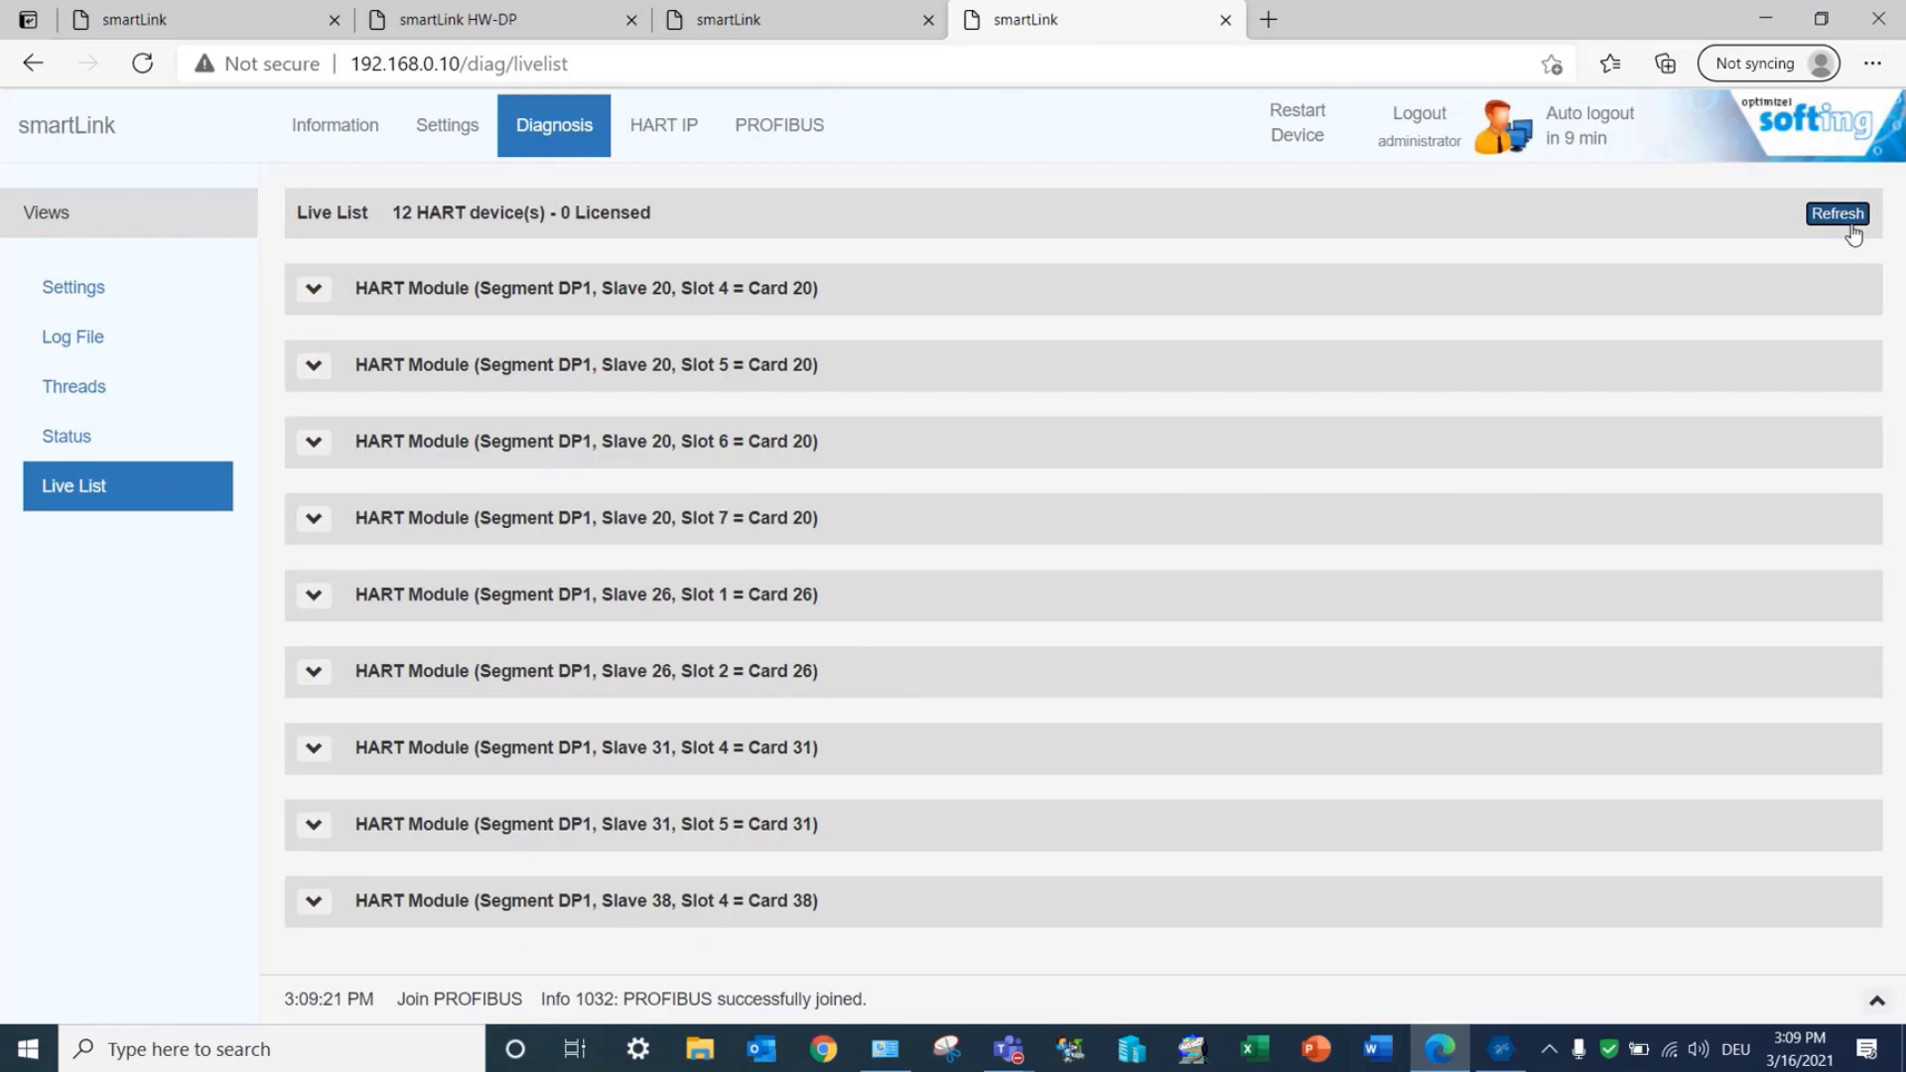
left_click(1850, 228)
left_click(1850, 227)
left_click(1850, 227)
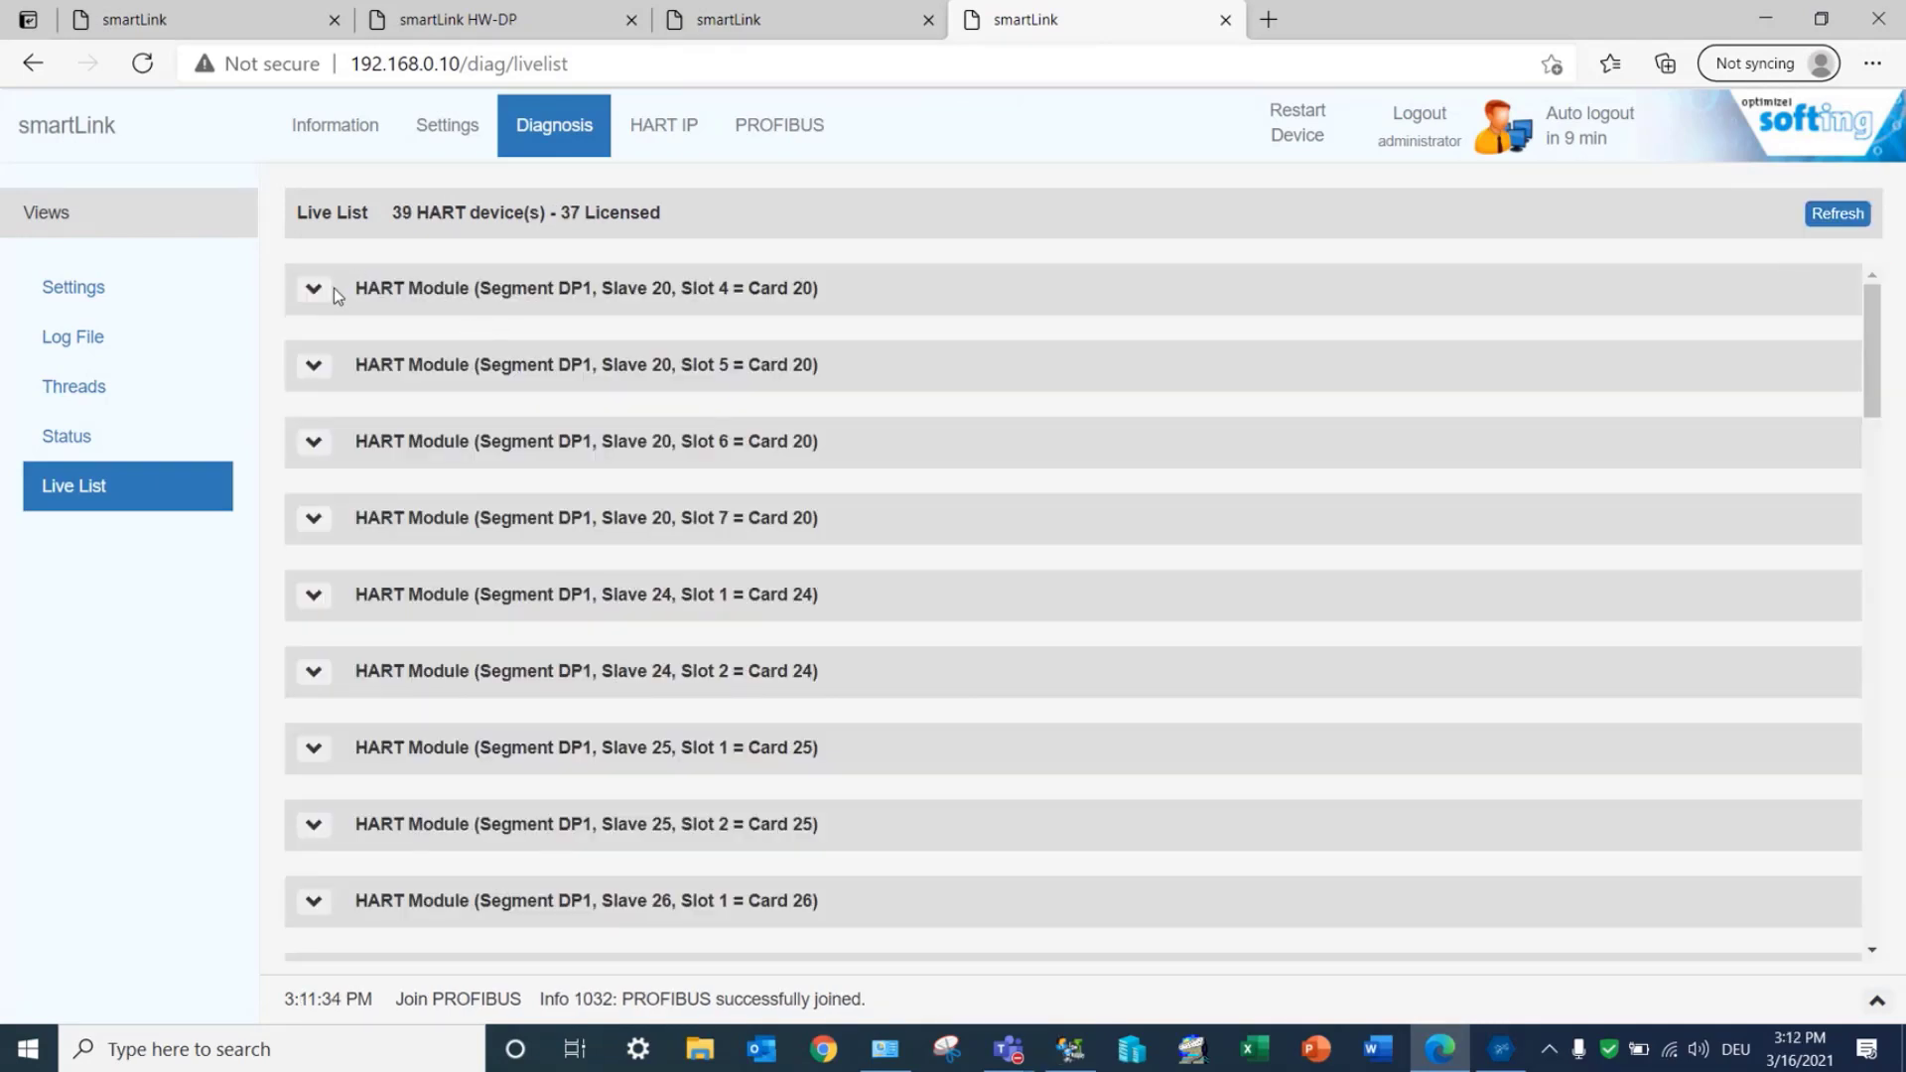
Step: Expand the HART modules in the live list to examine their connected HART devices, and refresh the list
left_click(328, 292)
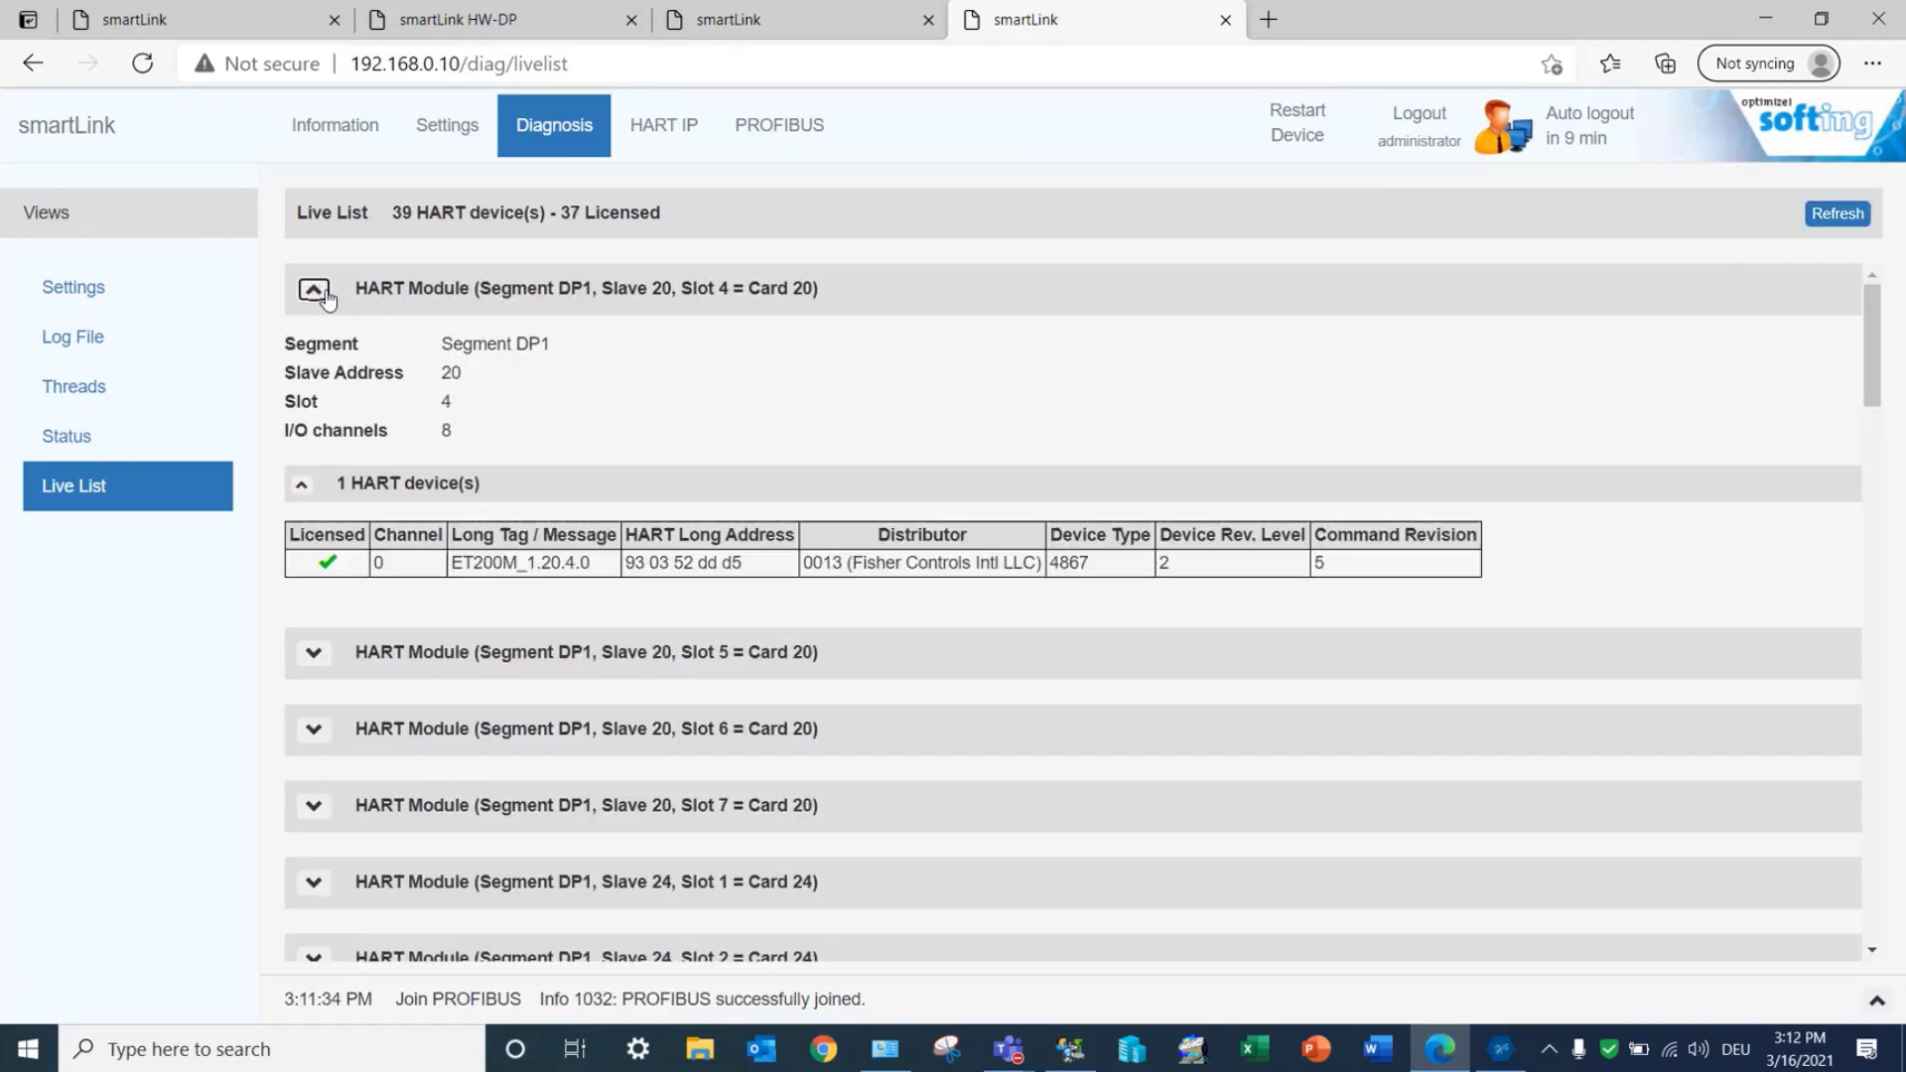
scroll(1879, 367, "down", 1)
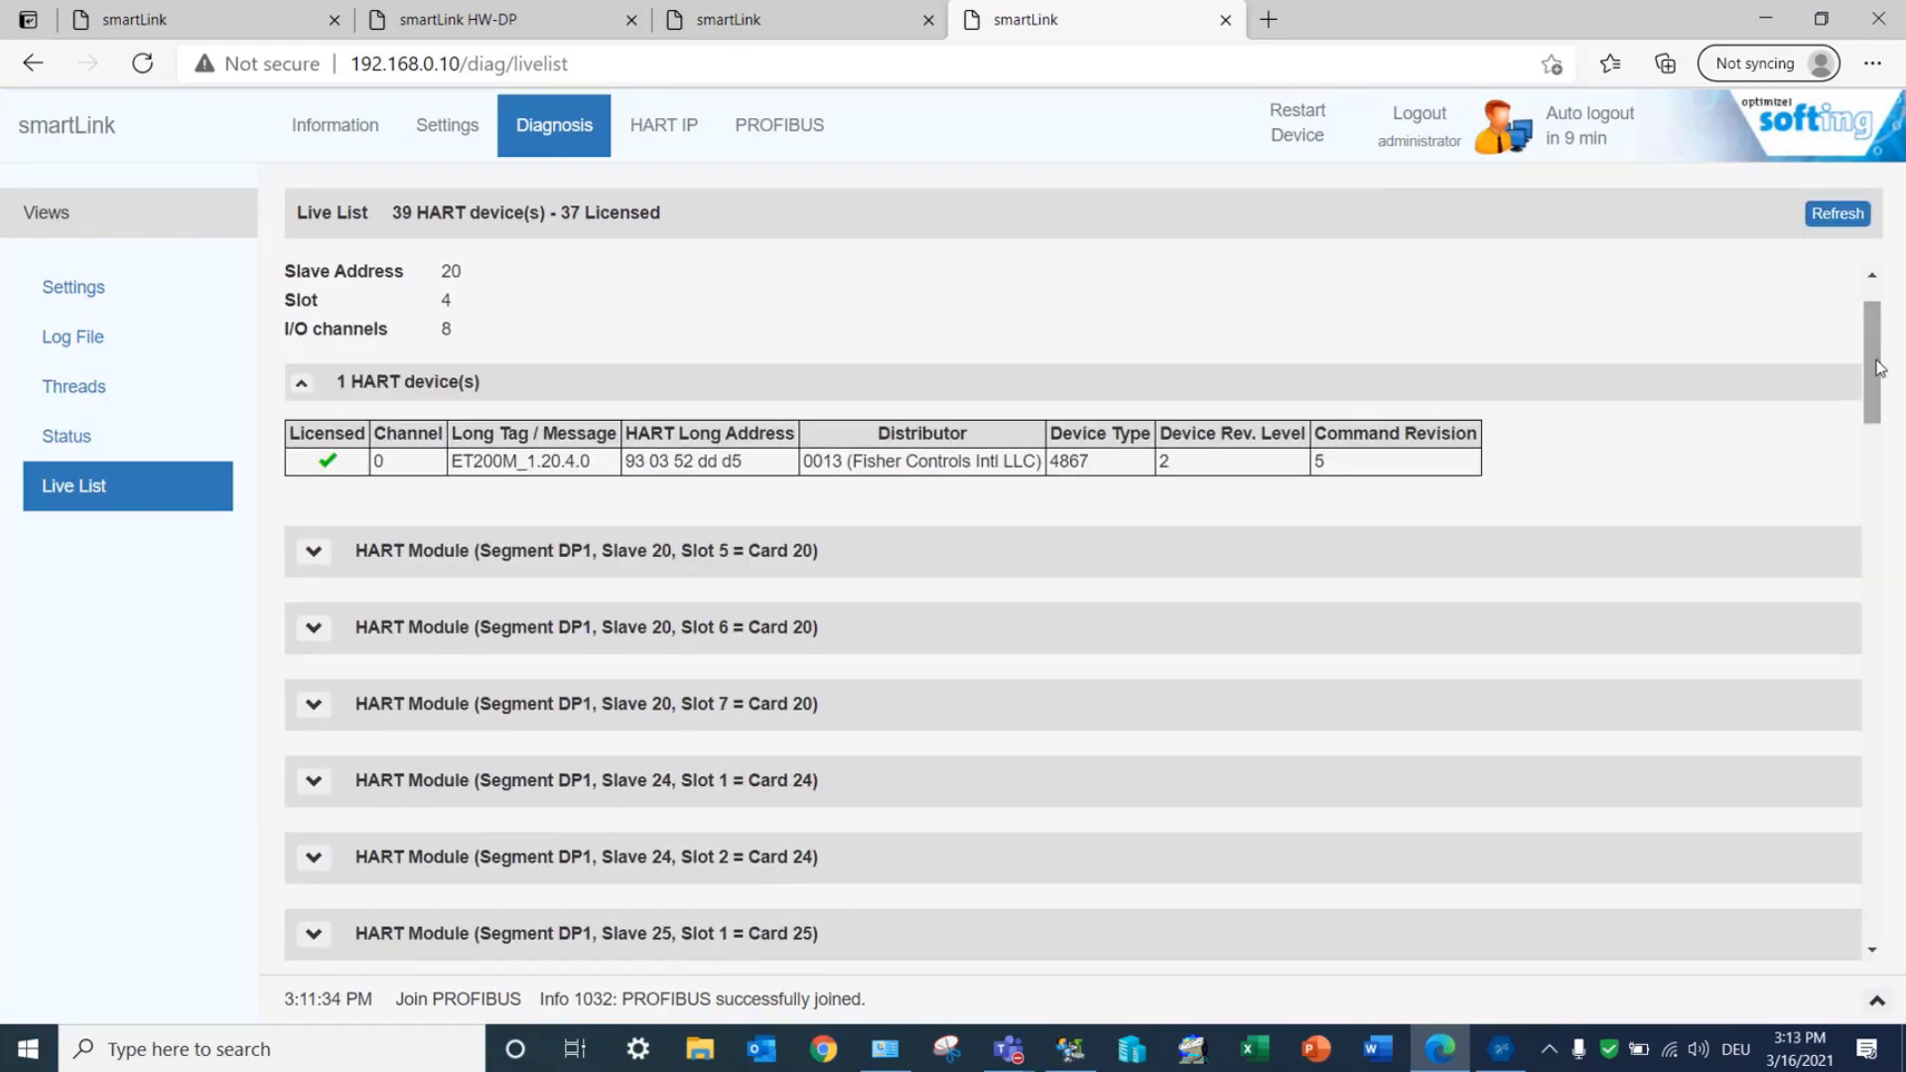
left_click(315, 553)
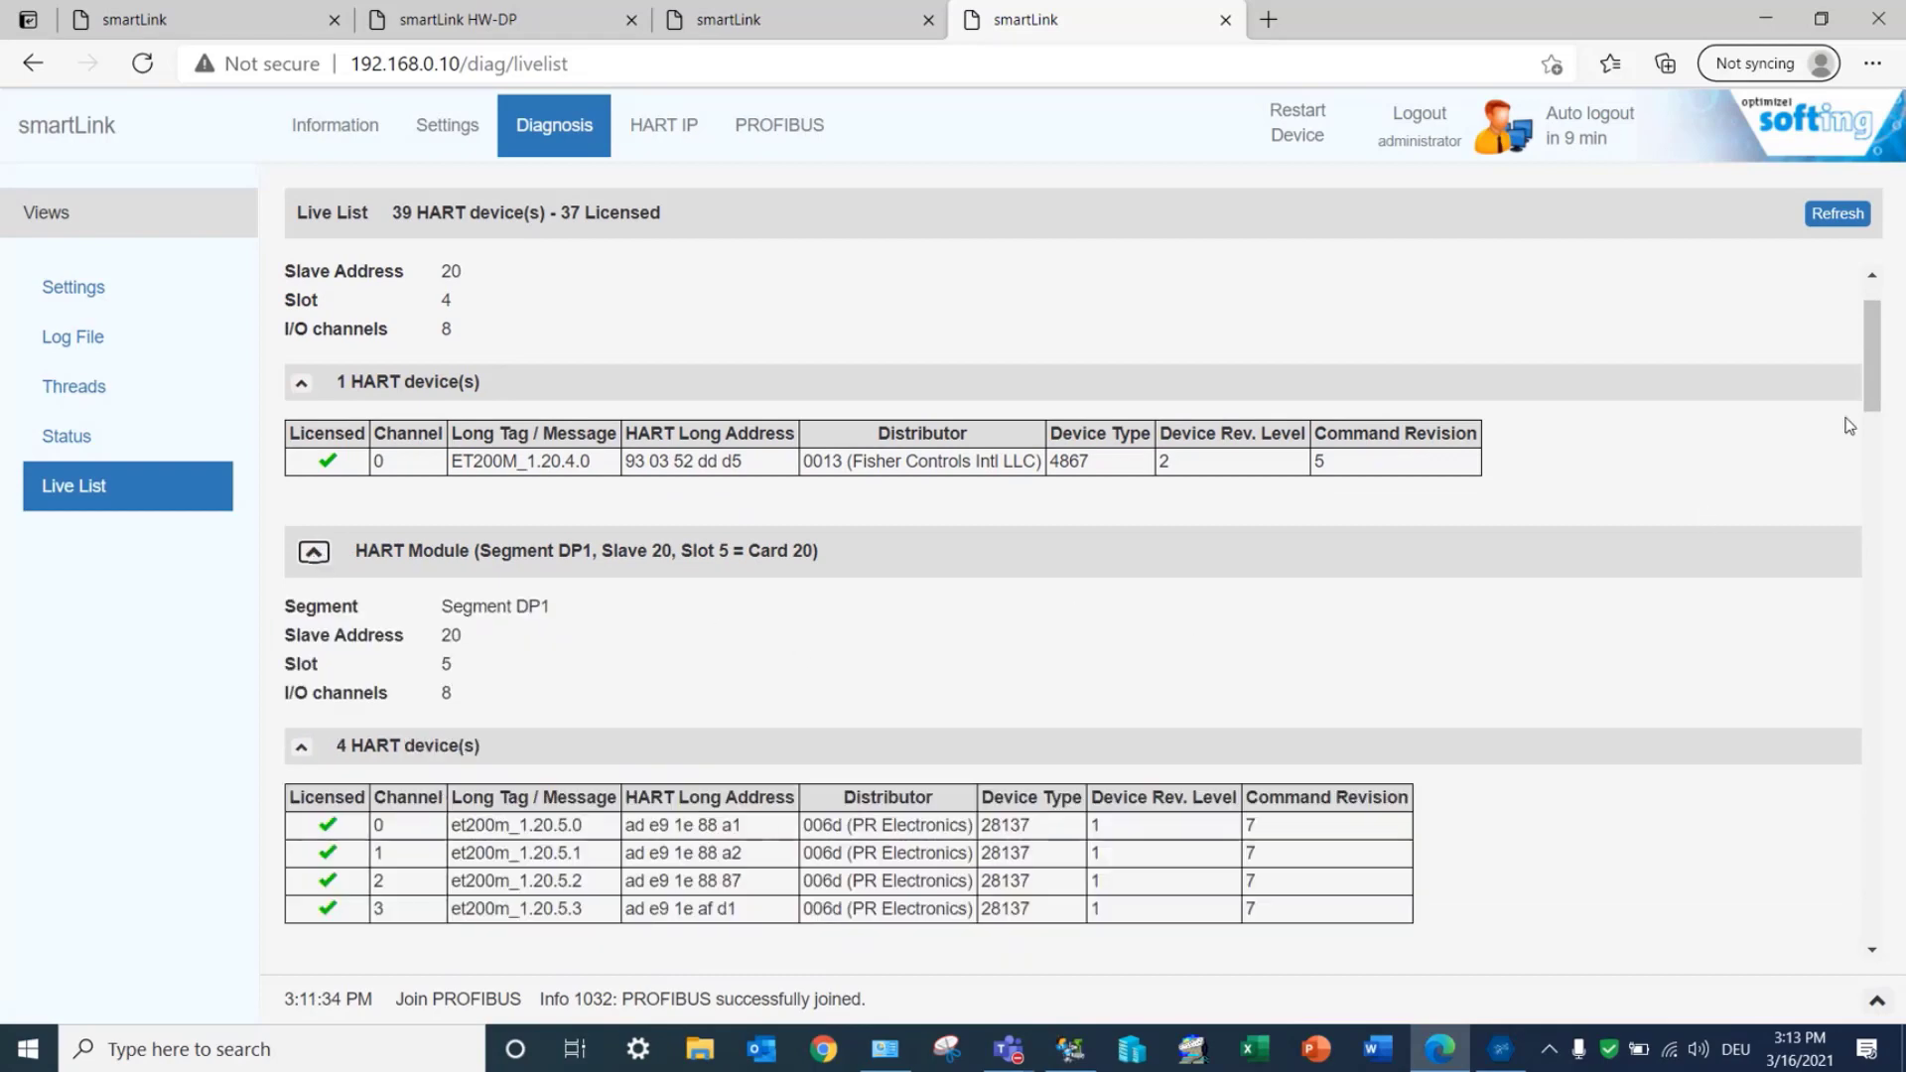
scroll(1879, 426, "down", 4)
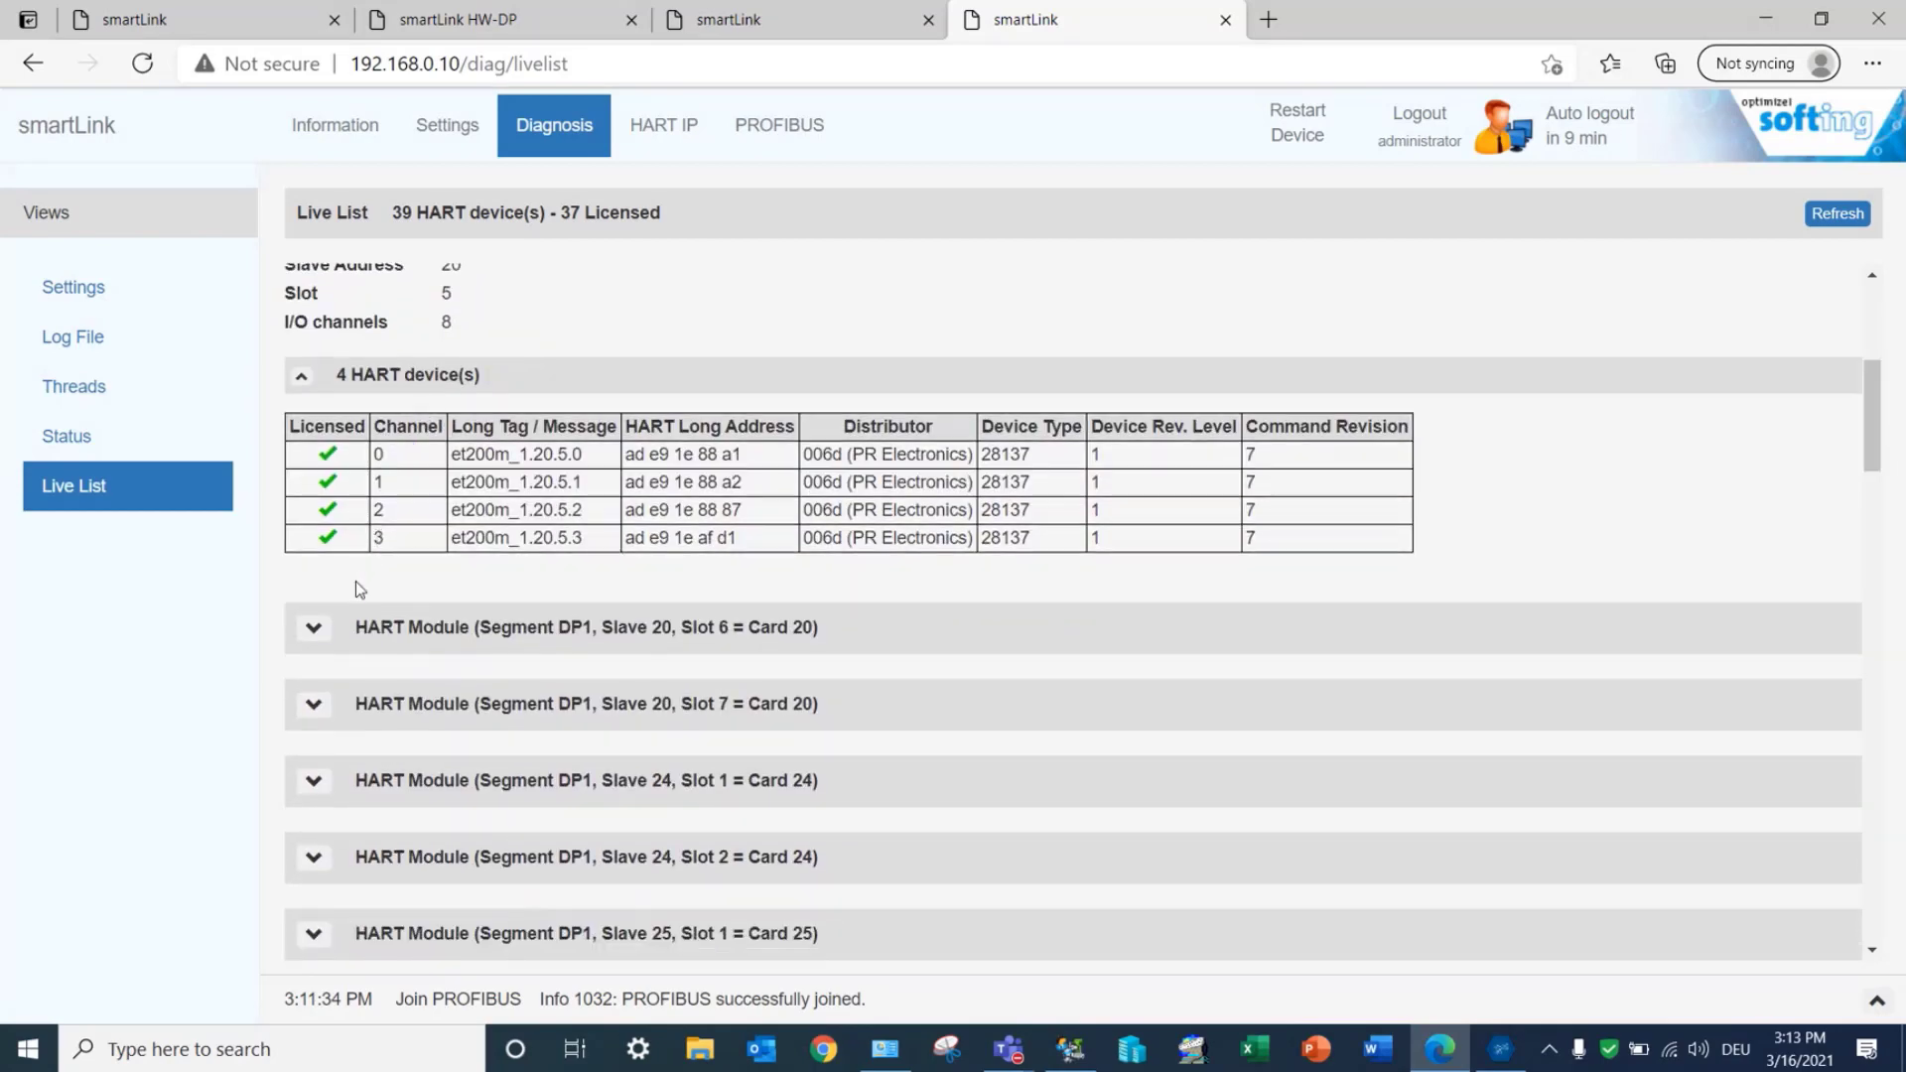
left_click(314, 627)
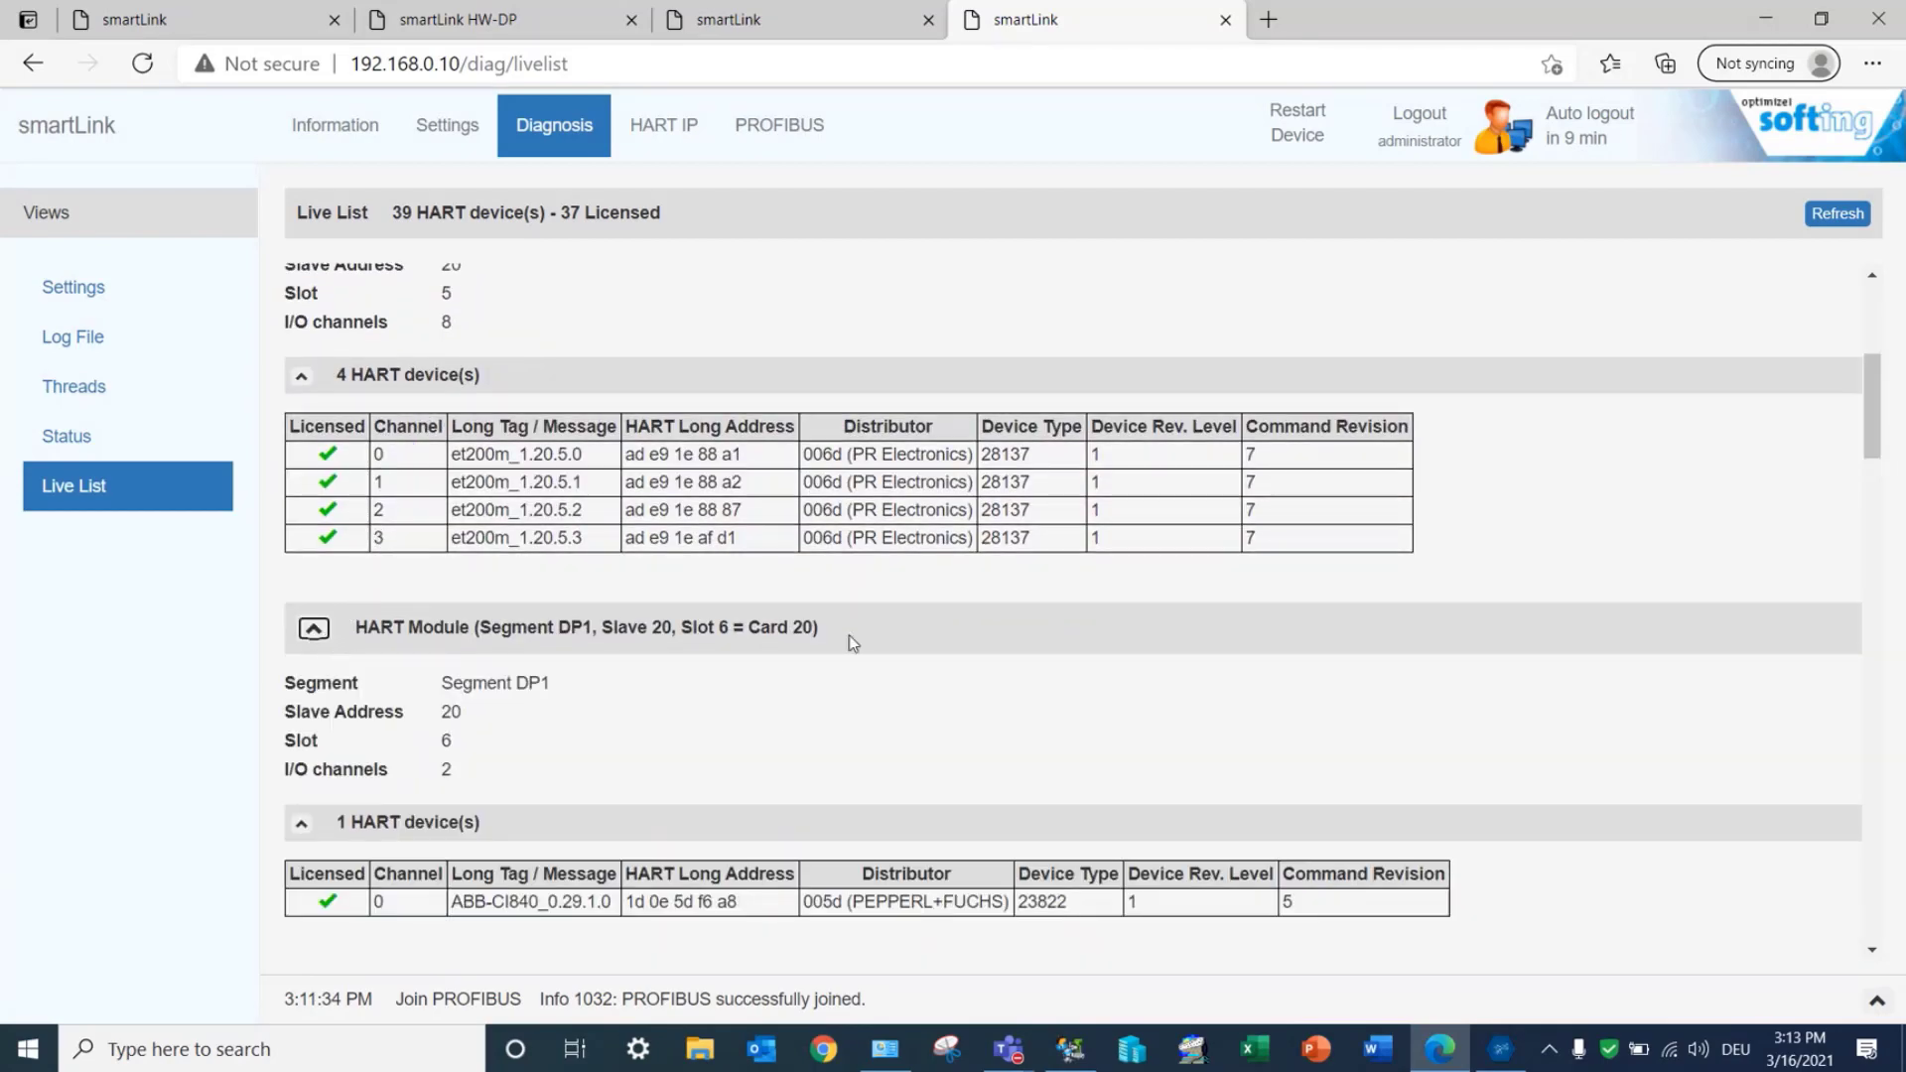
left_click(1838, 214)
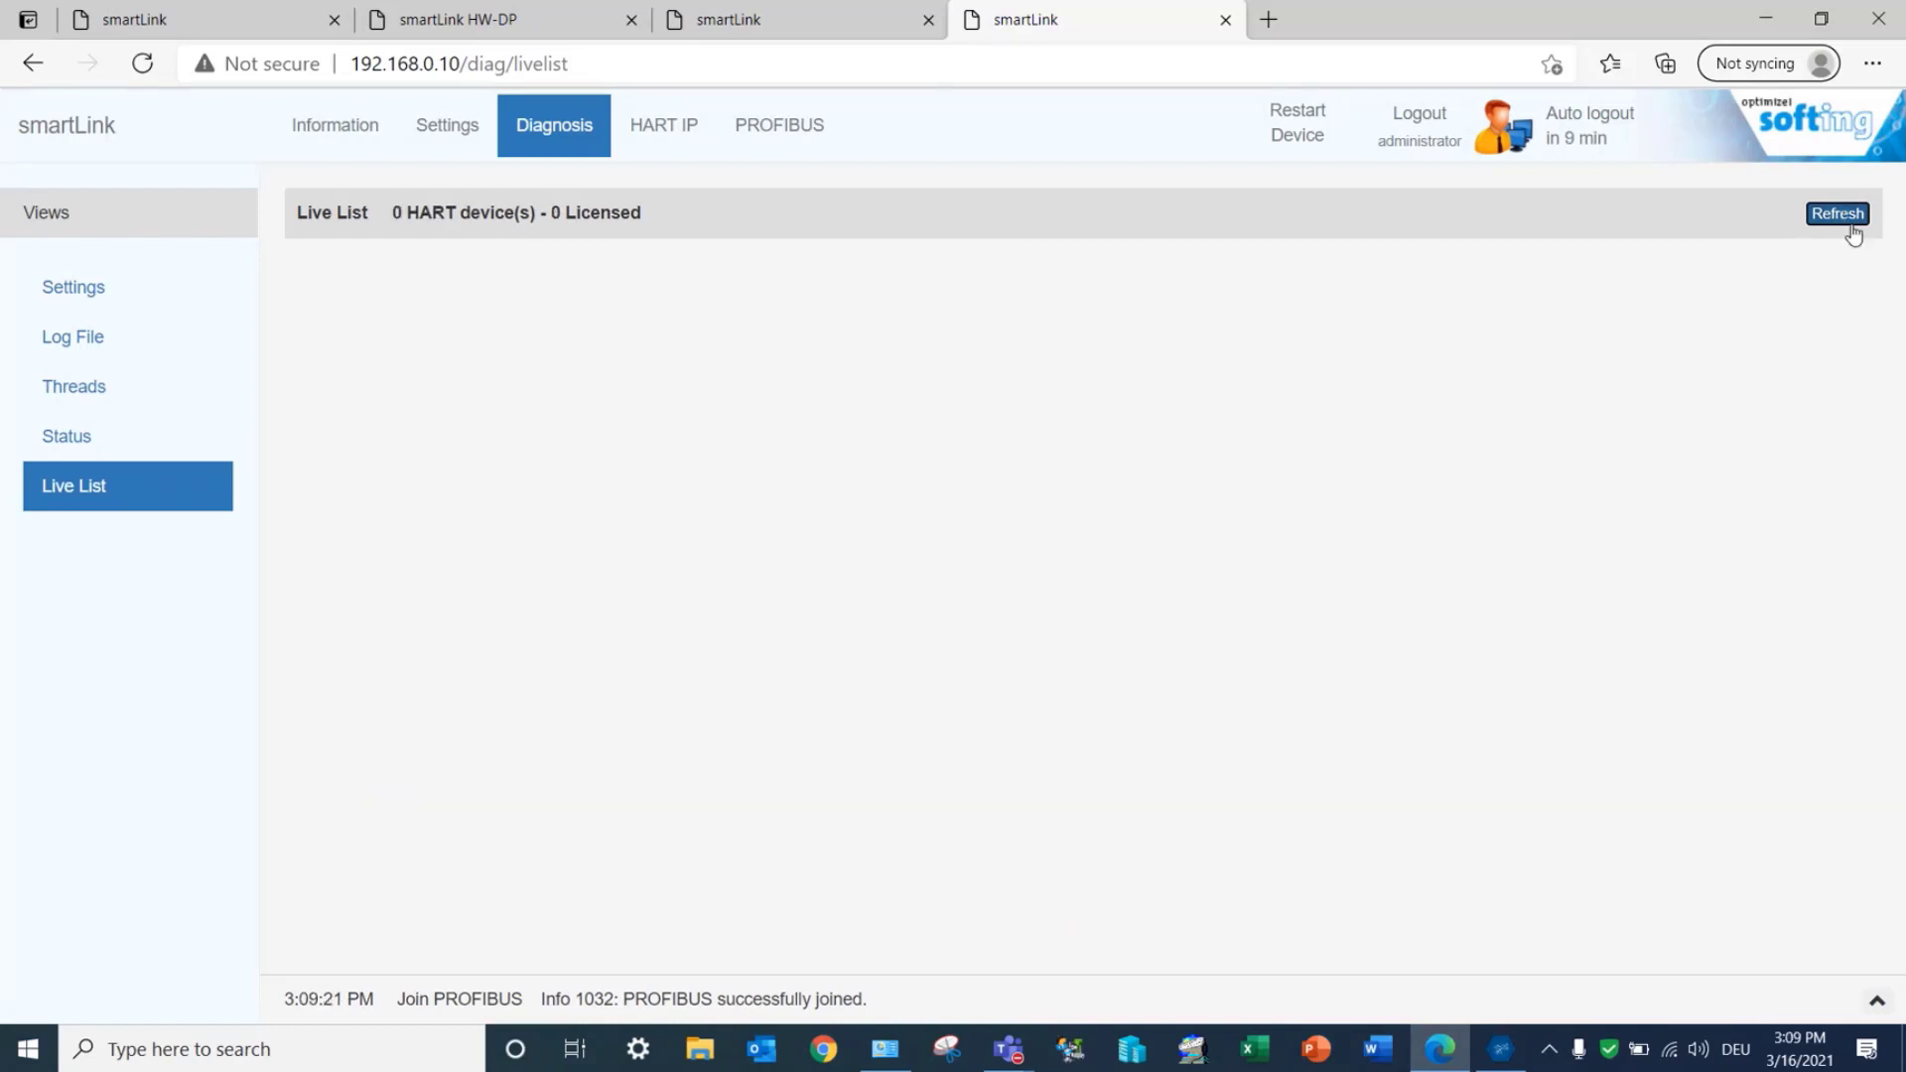
Step: Add a new HART-IP network component named smartLink HW-DP in Network Configuration
left_click(782, 125)
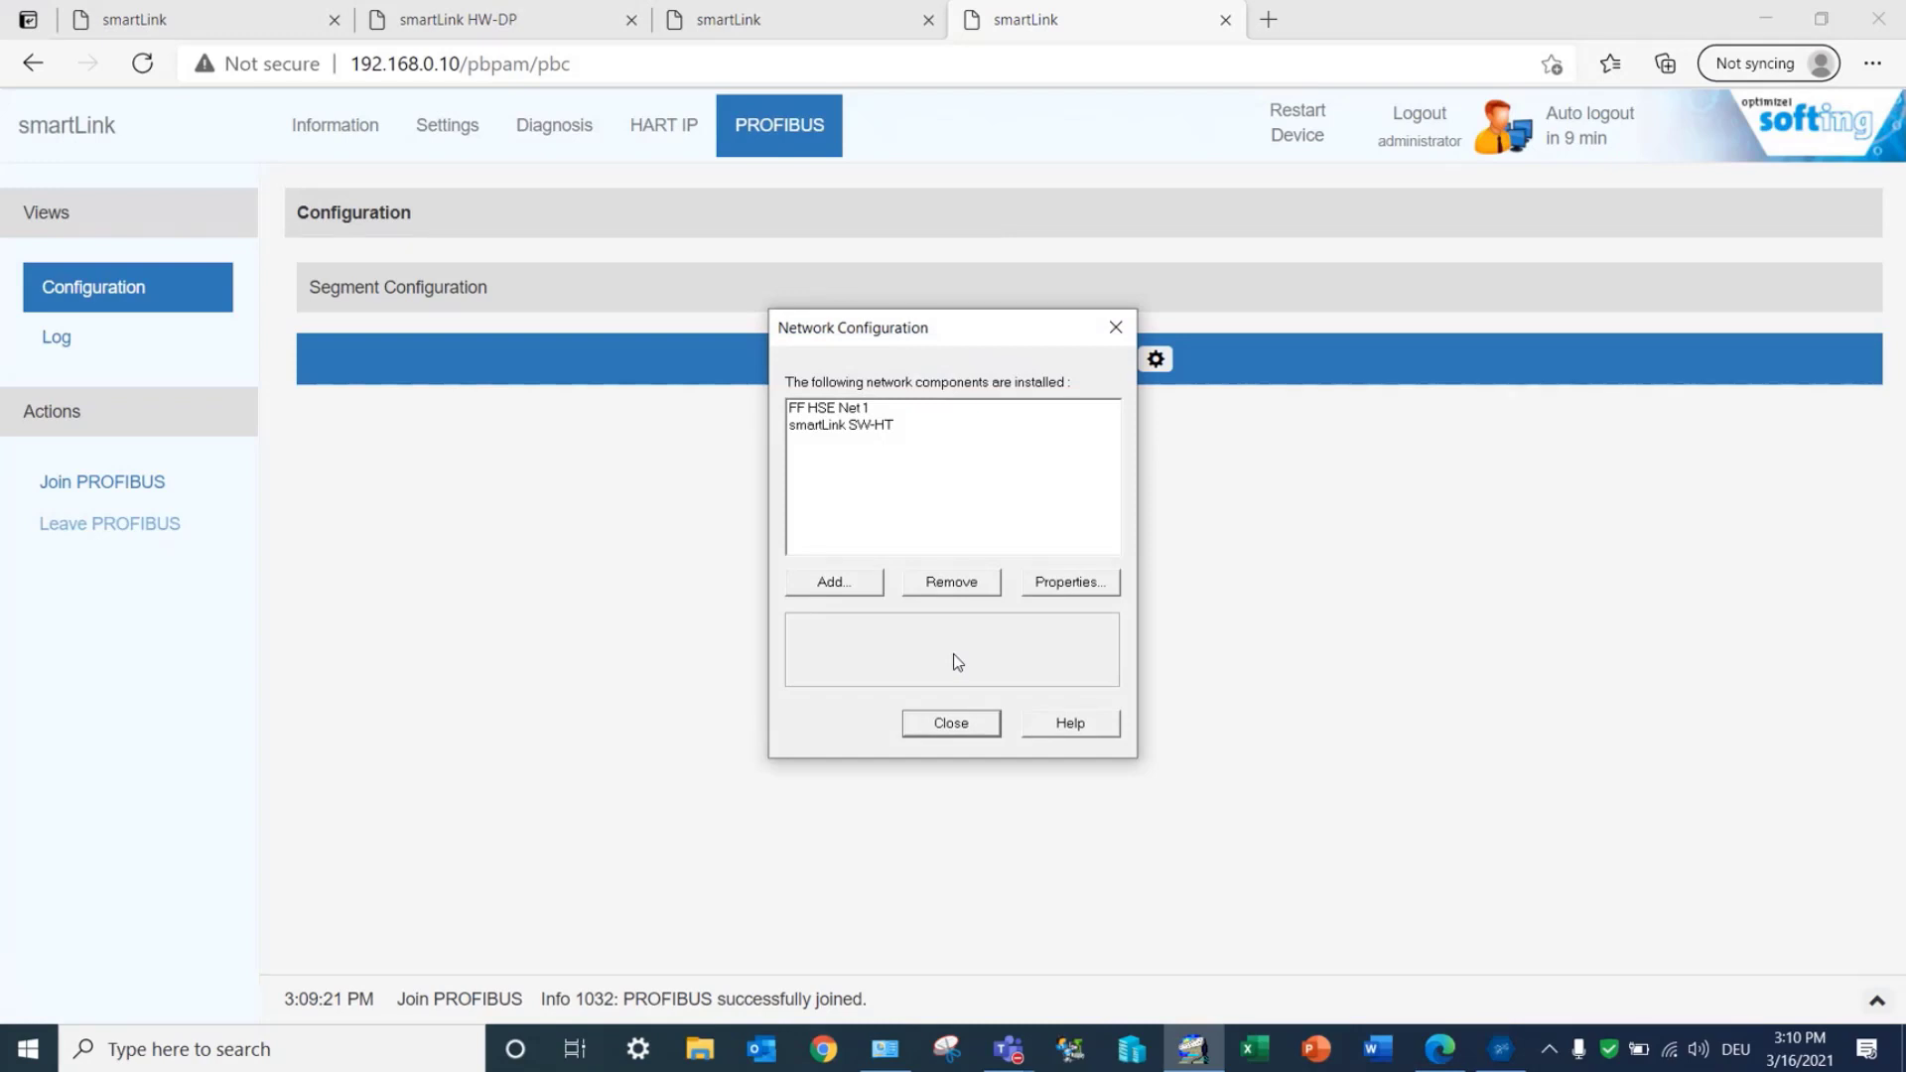
left_click(851, 585)
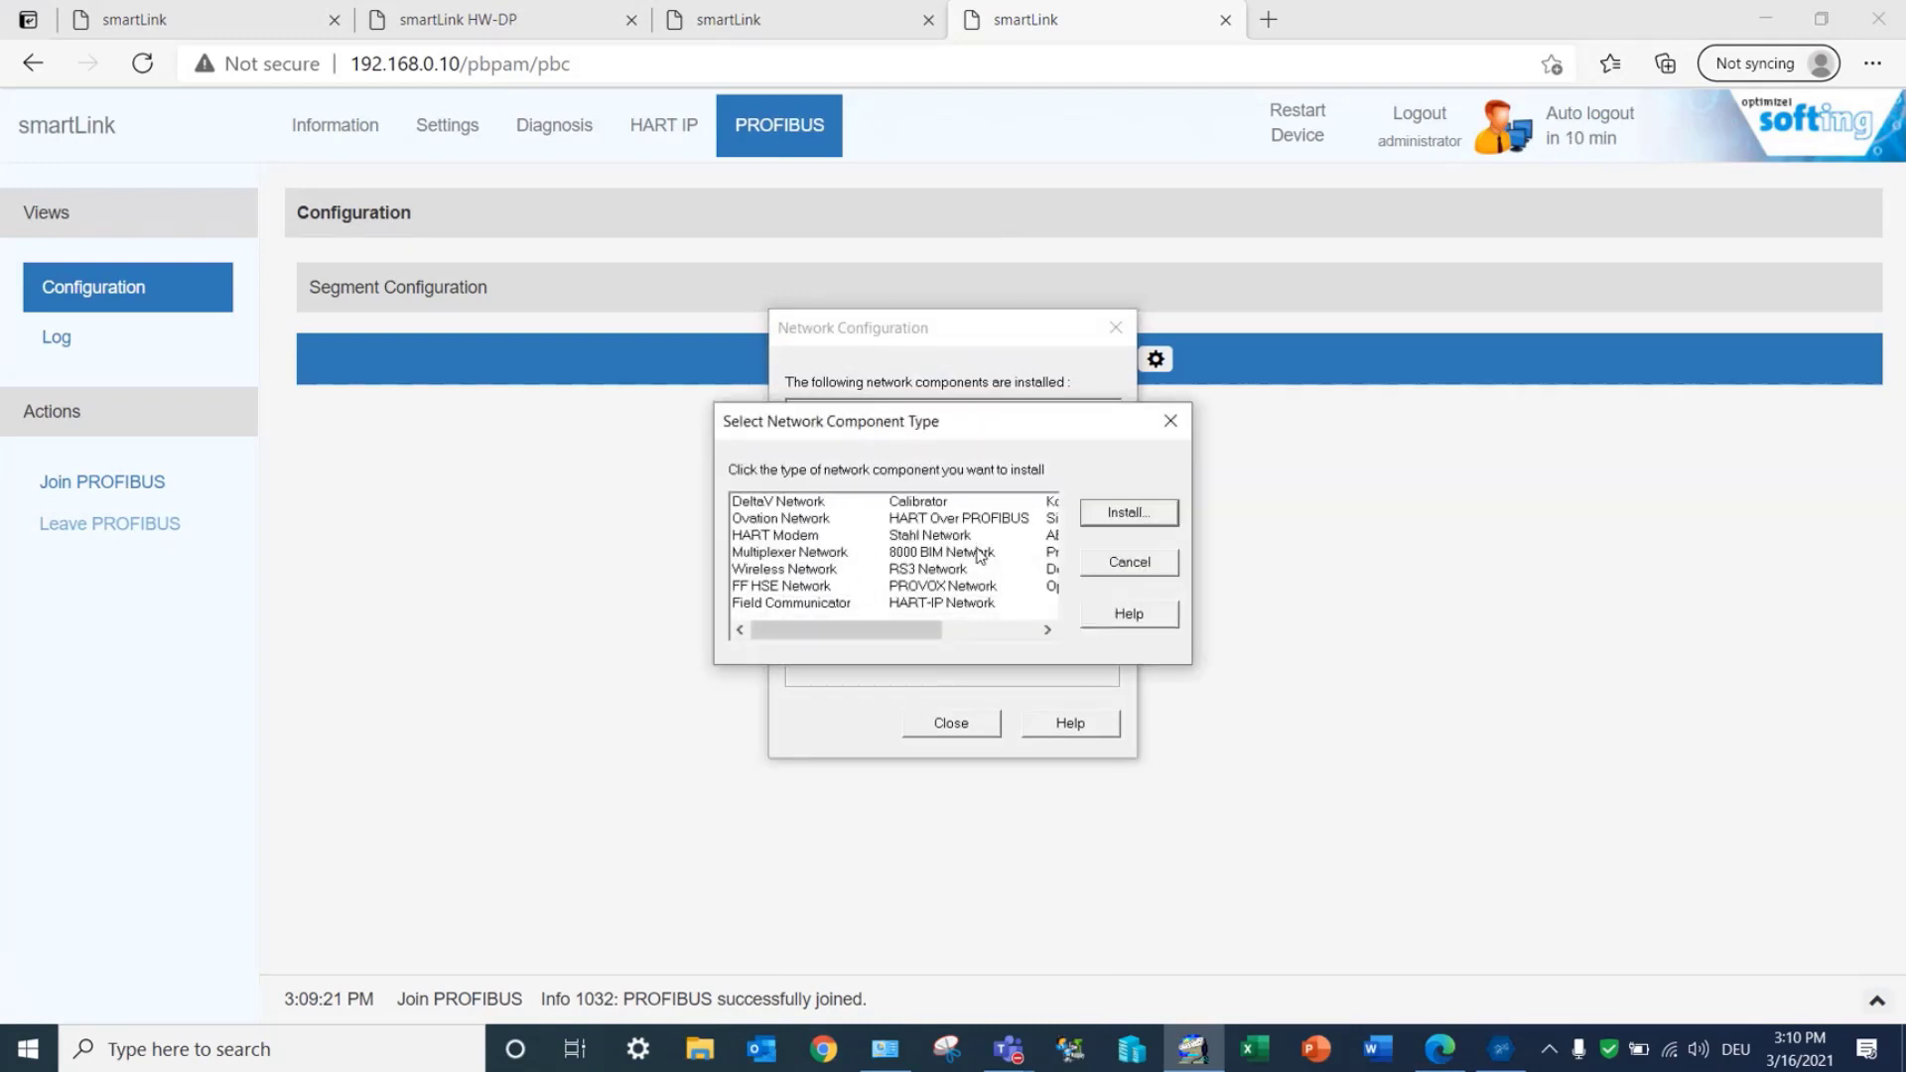
double_click(938, 603)
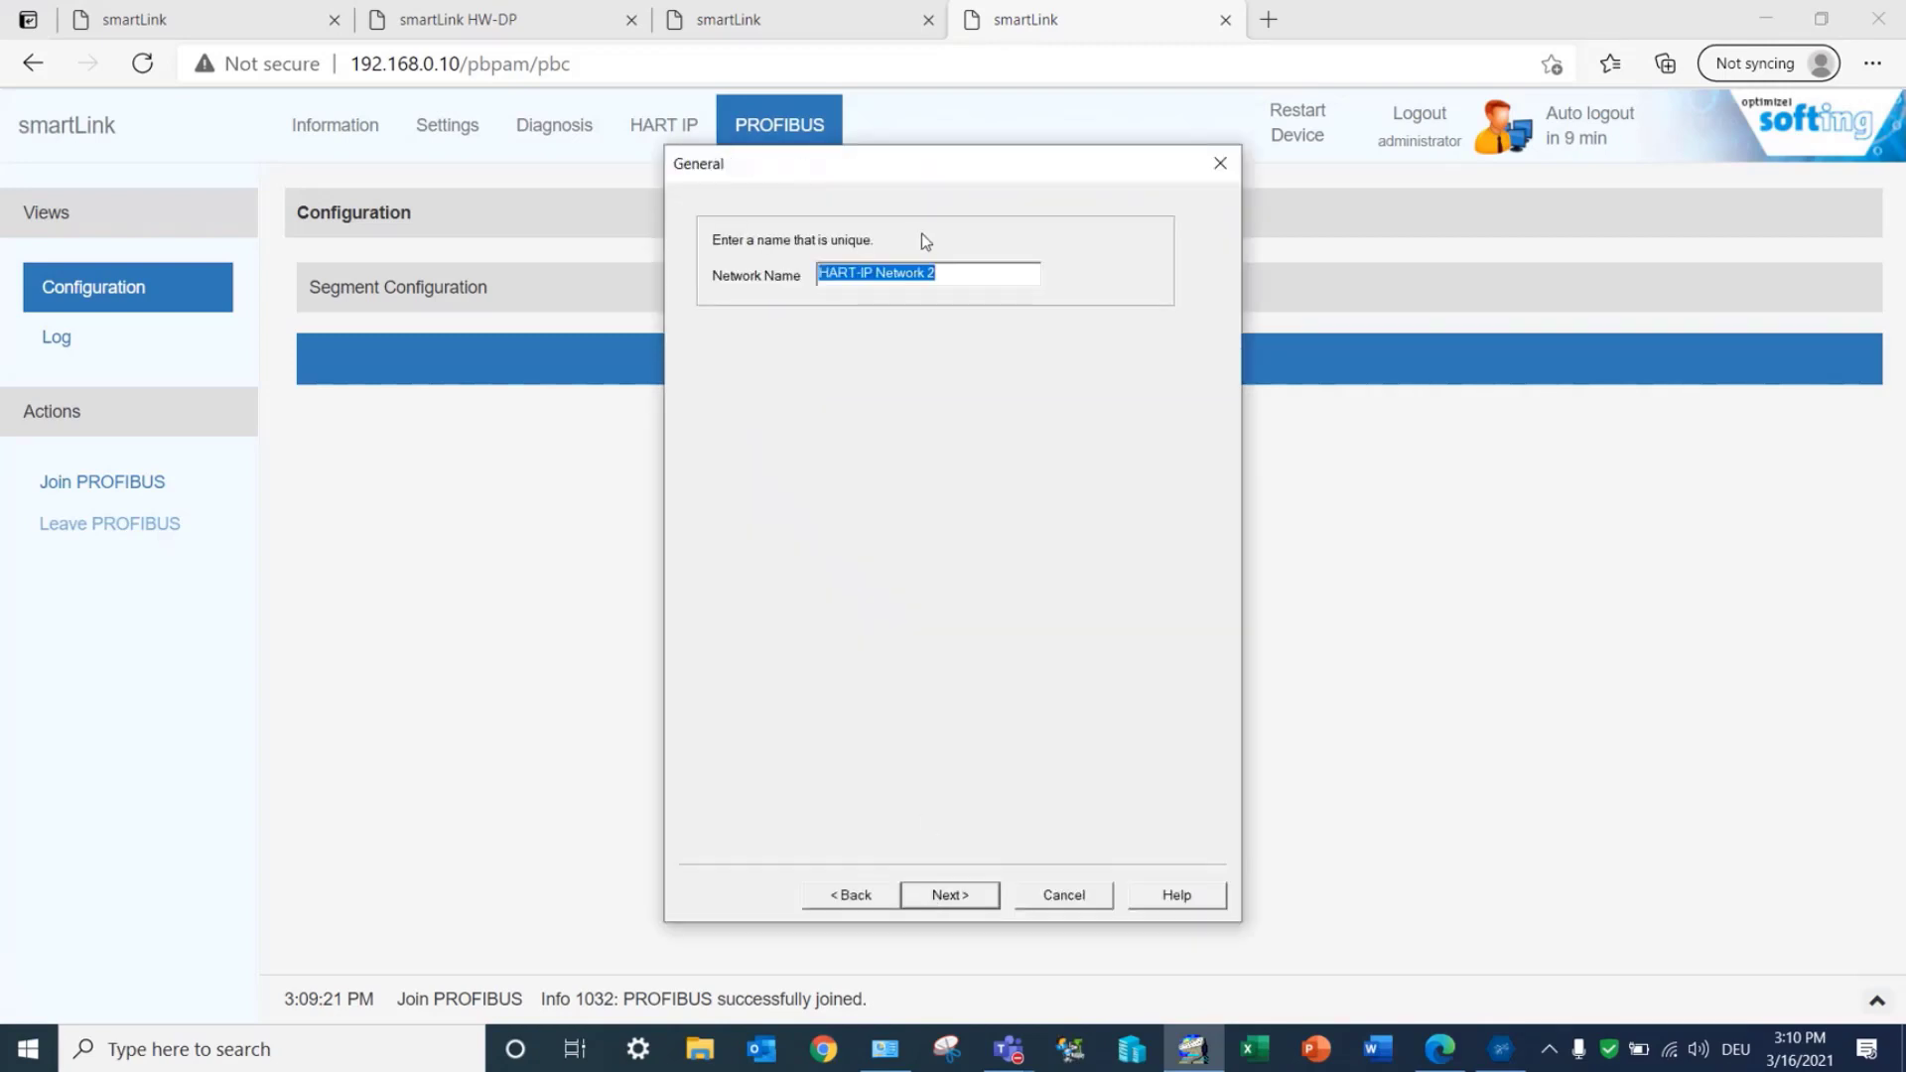
type("smartLink")
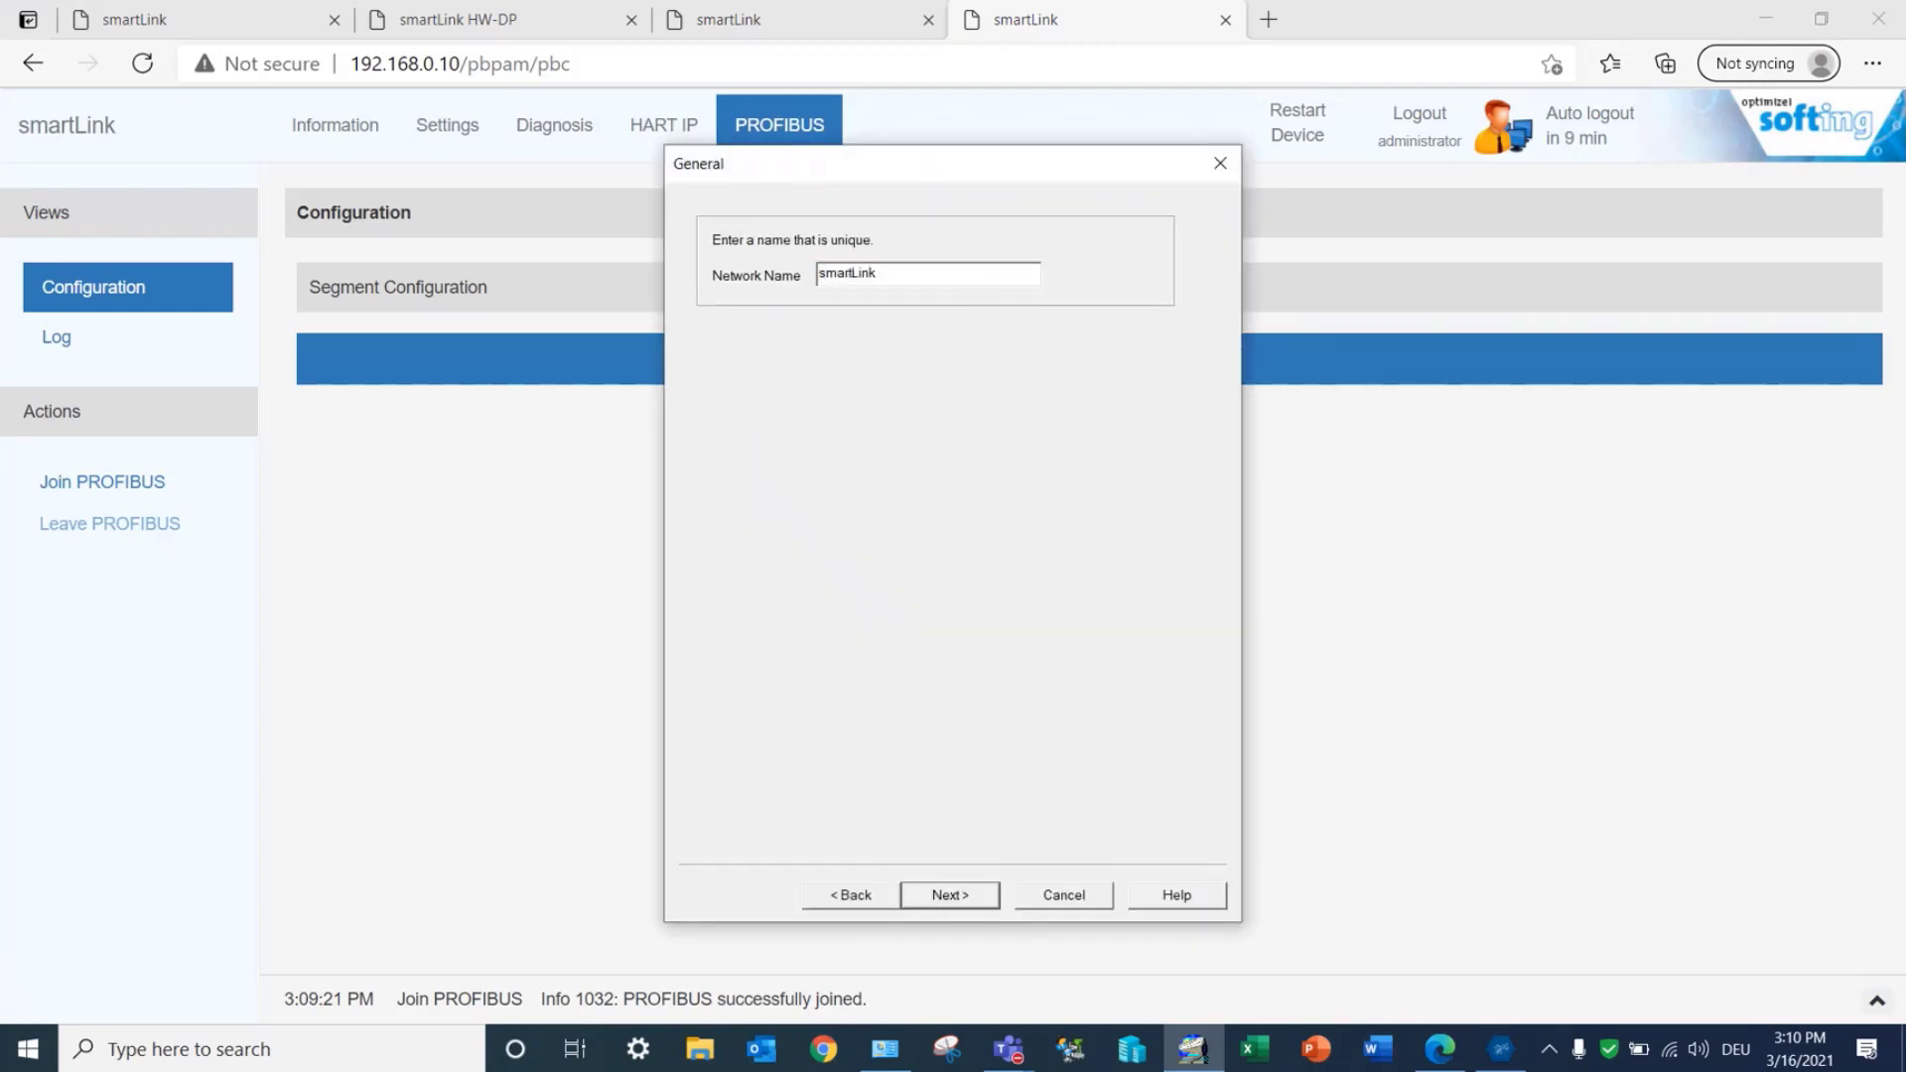
type(" HW-DP")
left_click(950, 894)
Step: Add a wired HART-IP gateway at 192.168.0.10 on port 5094 and finish the wizard
type("192.168.0.10")
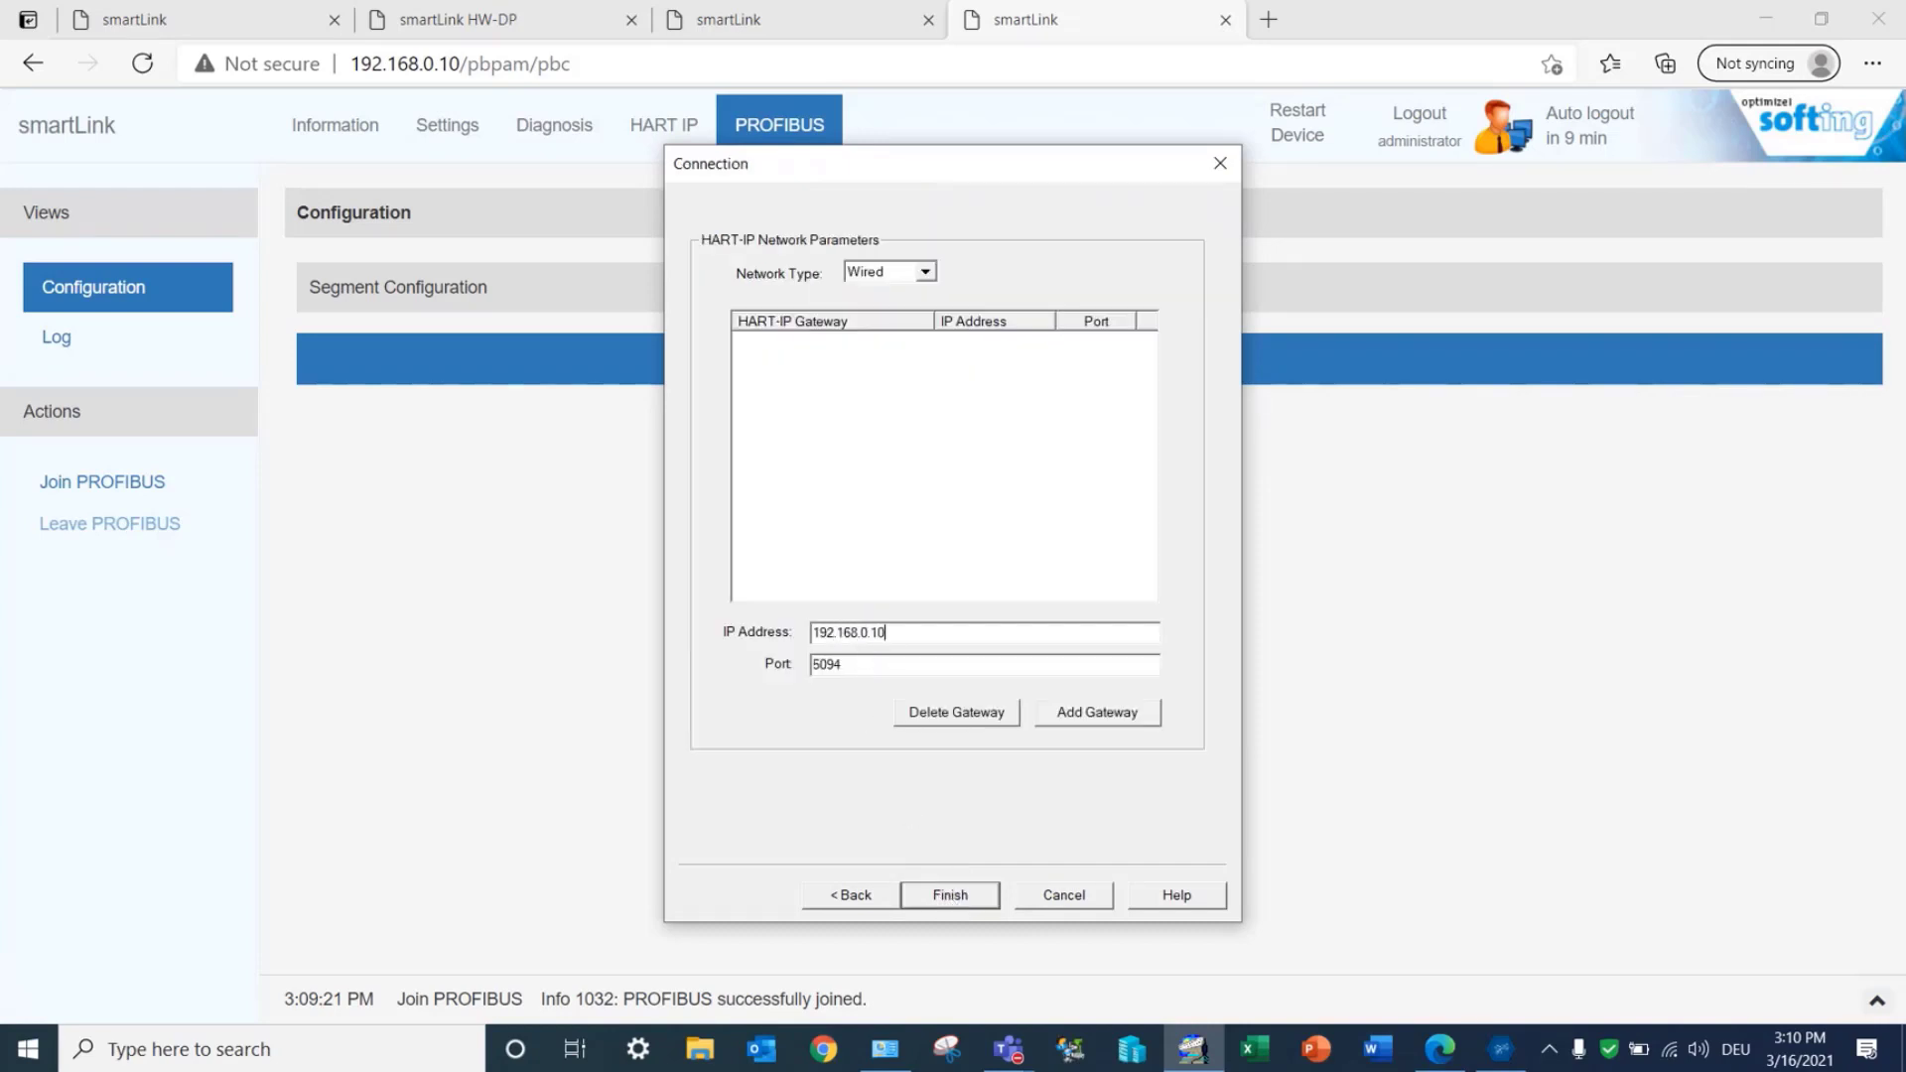
left_click(1032, 713)
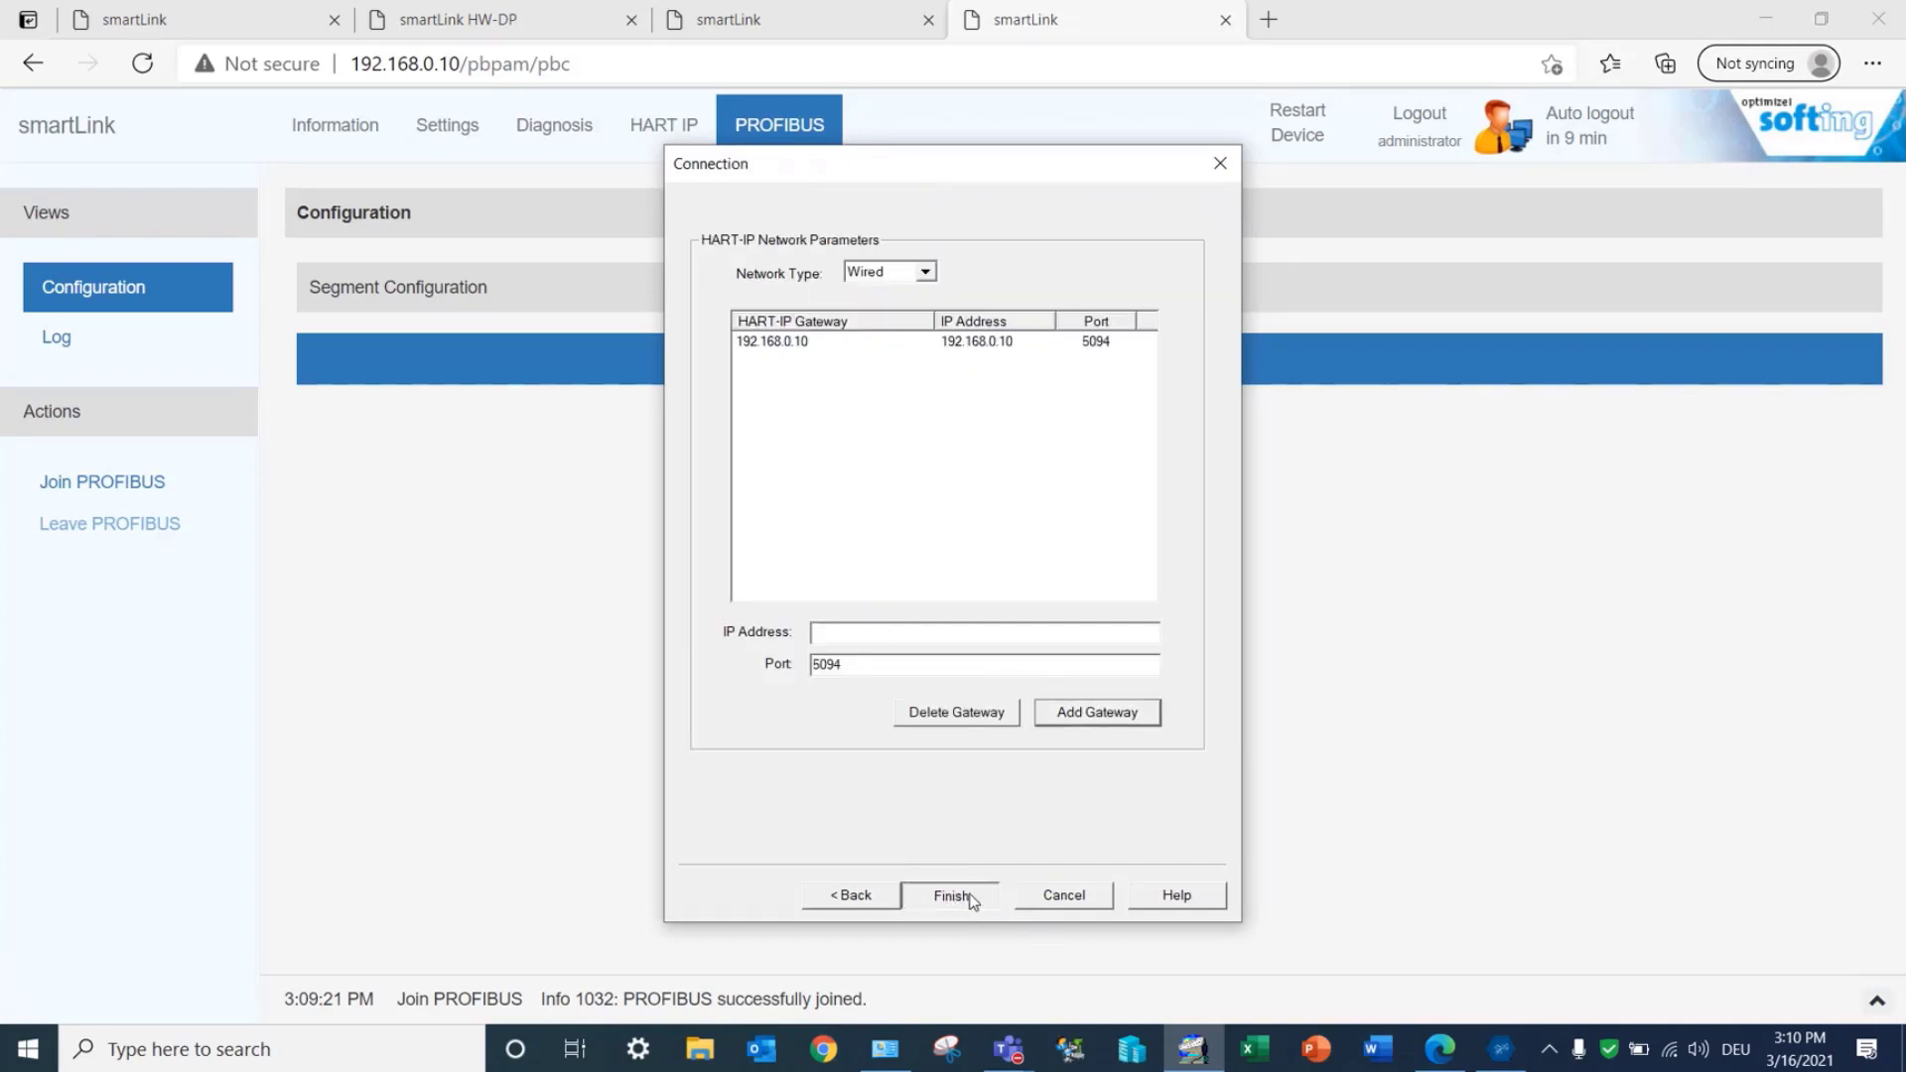
left_click(951, 894)
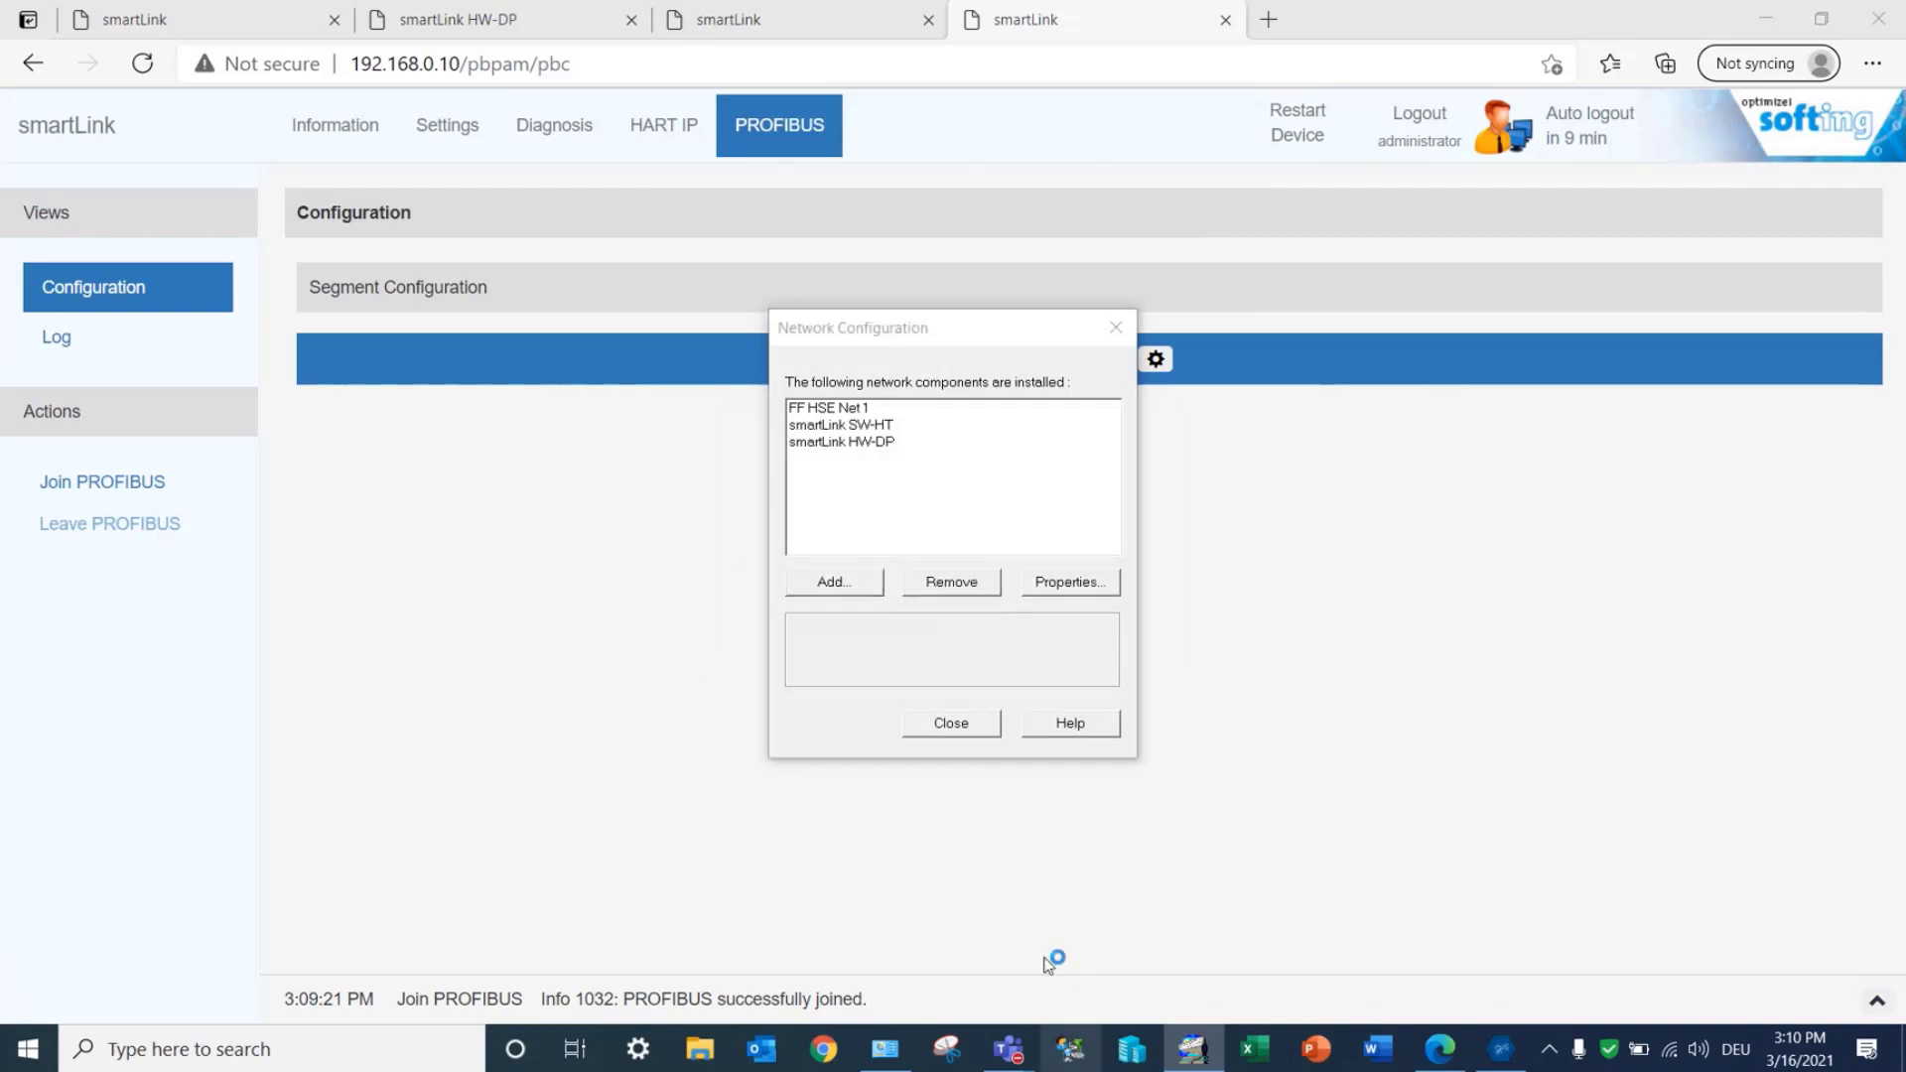
Step: Switch to AMS Device Manager and select the smartLink HW-DP network under Physical Networks
left_click(1072, 1048)
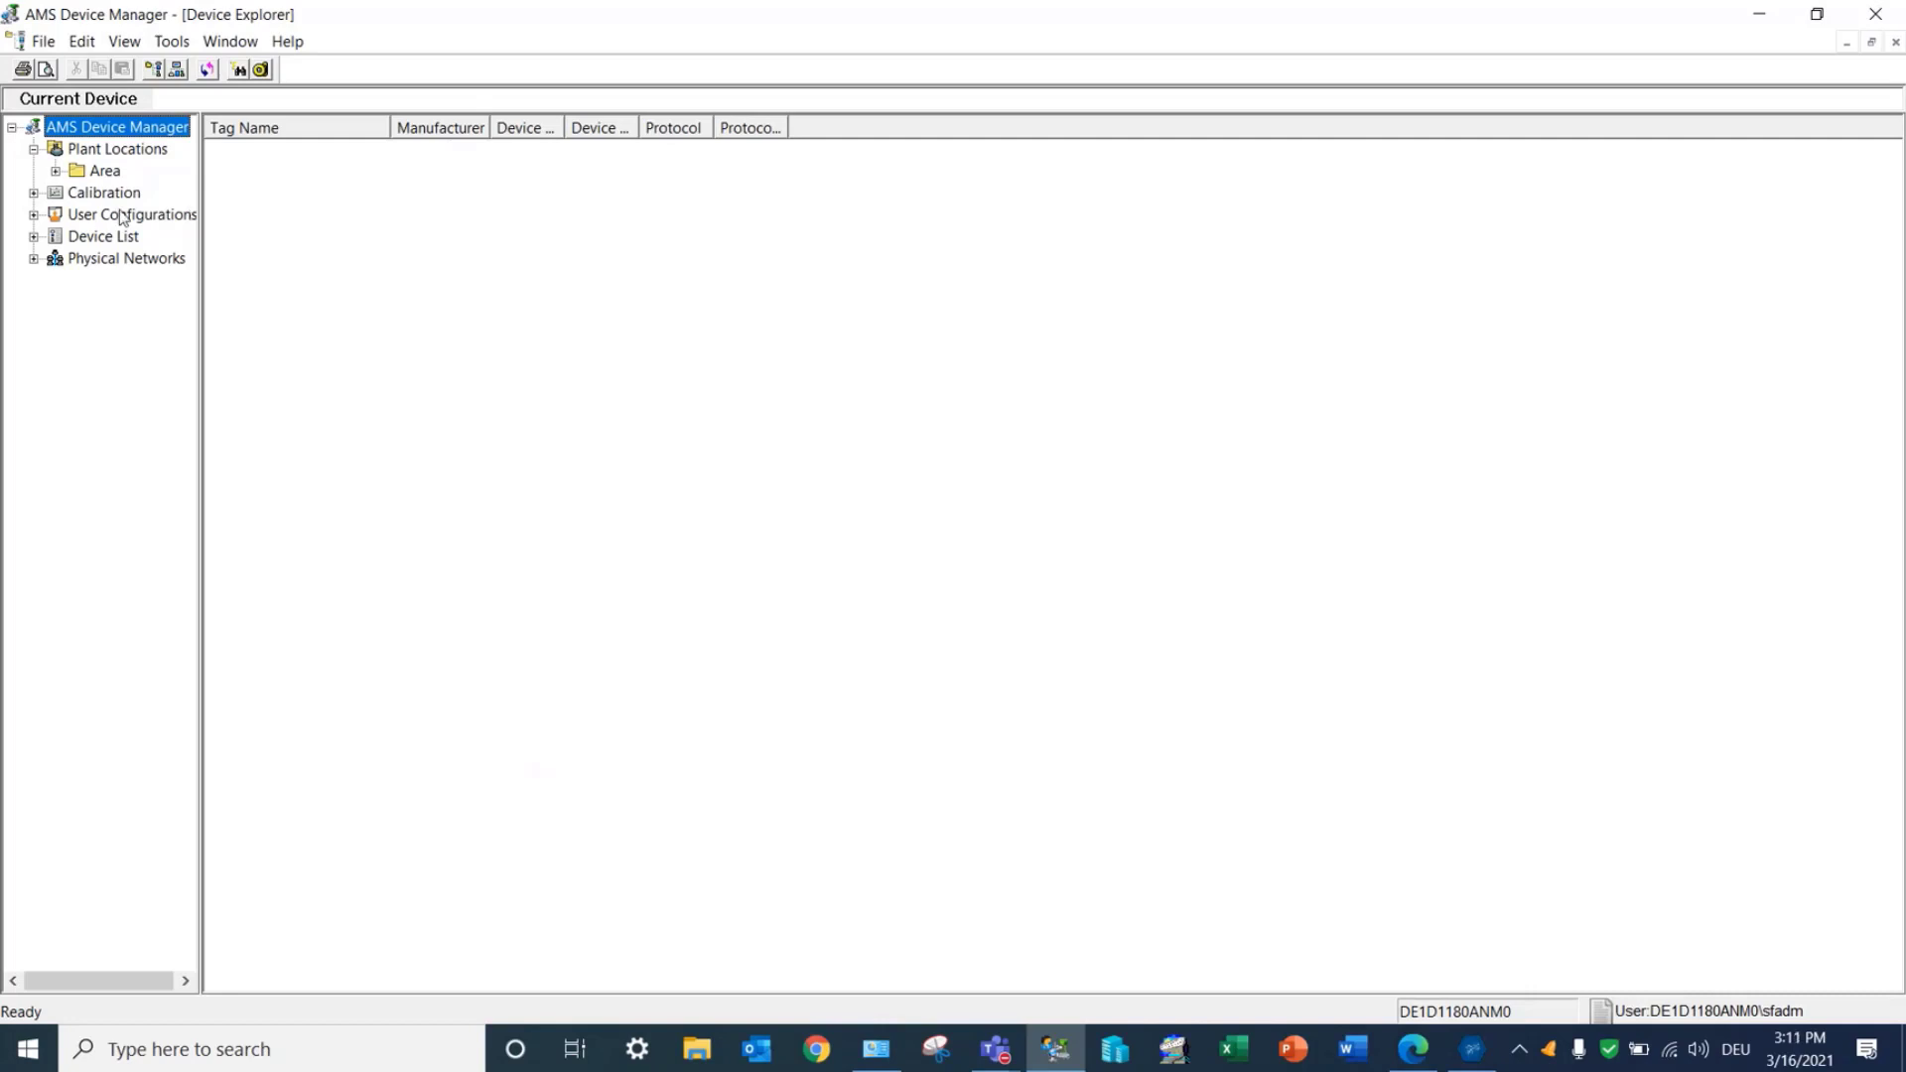
left_click(34, 259)
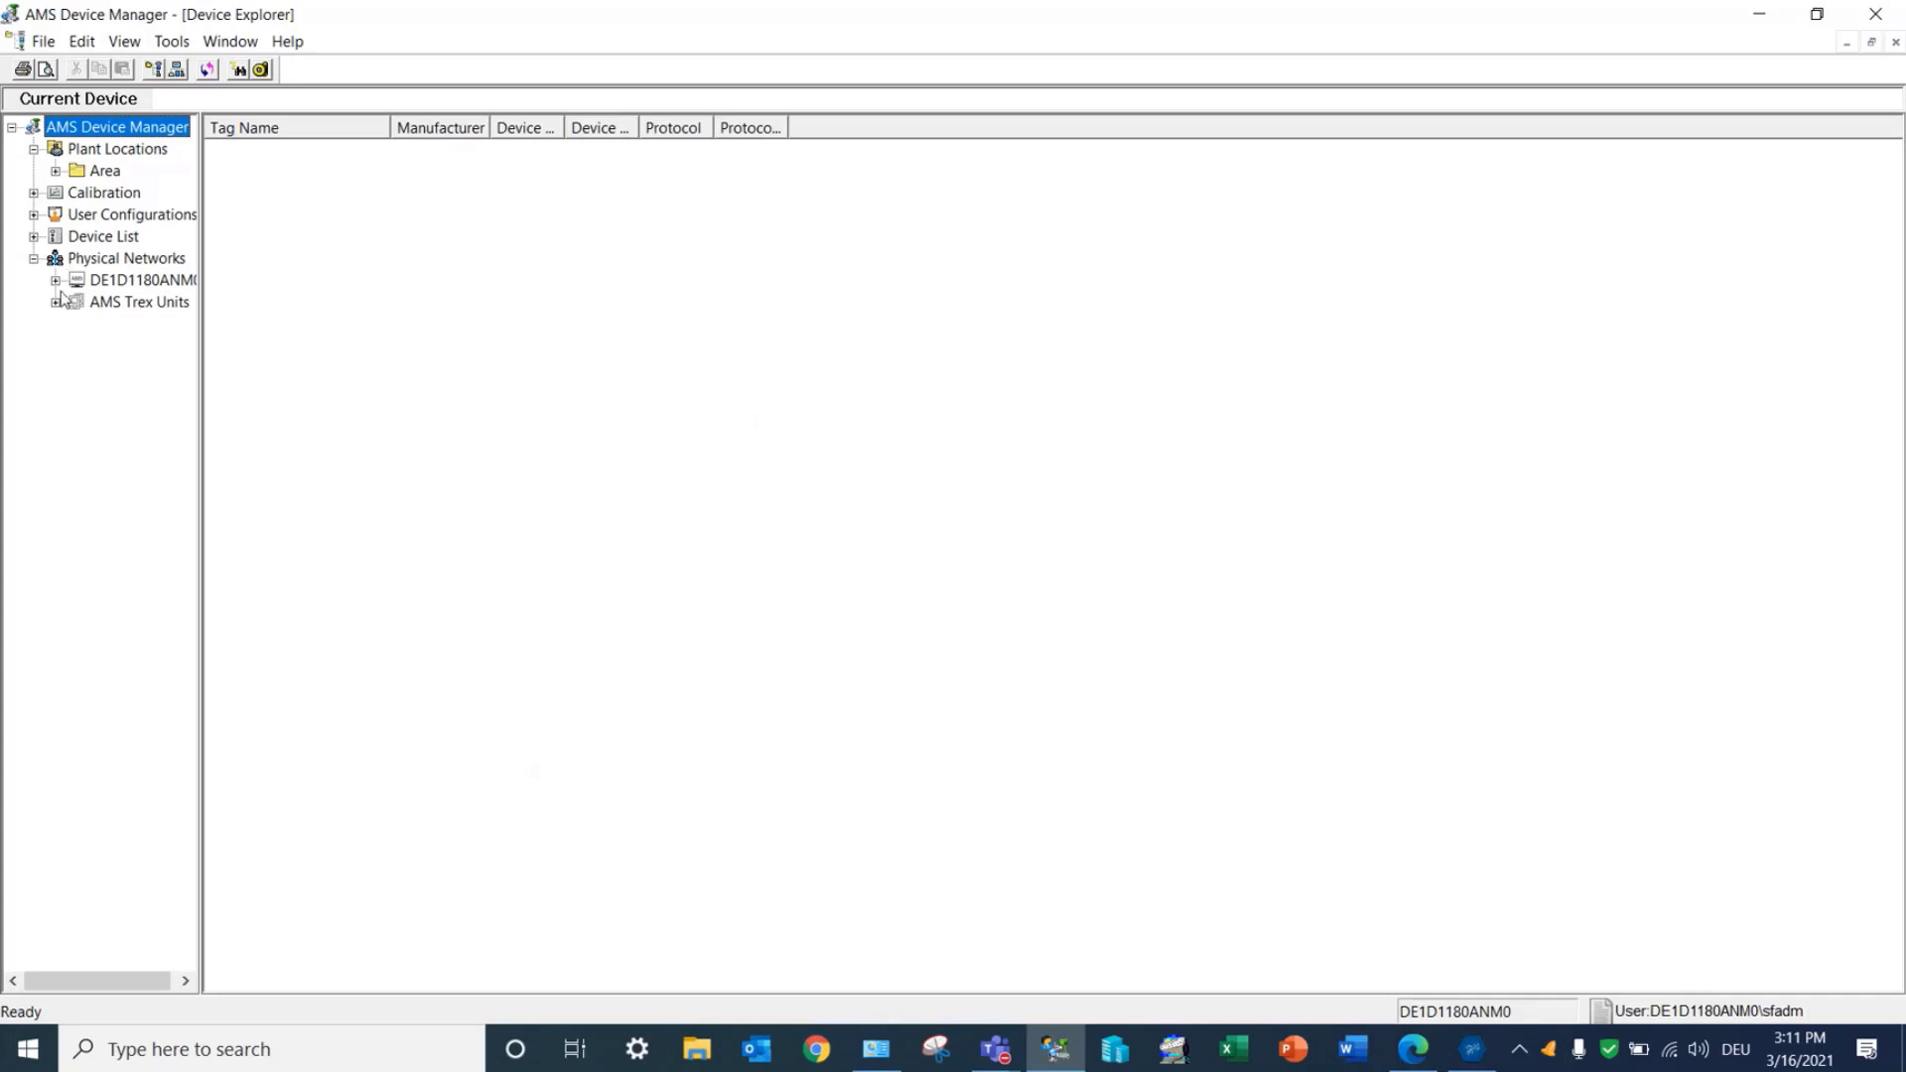
left_click(55, 281)
left_click_drag(194, 401, 300, 401)
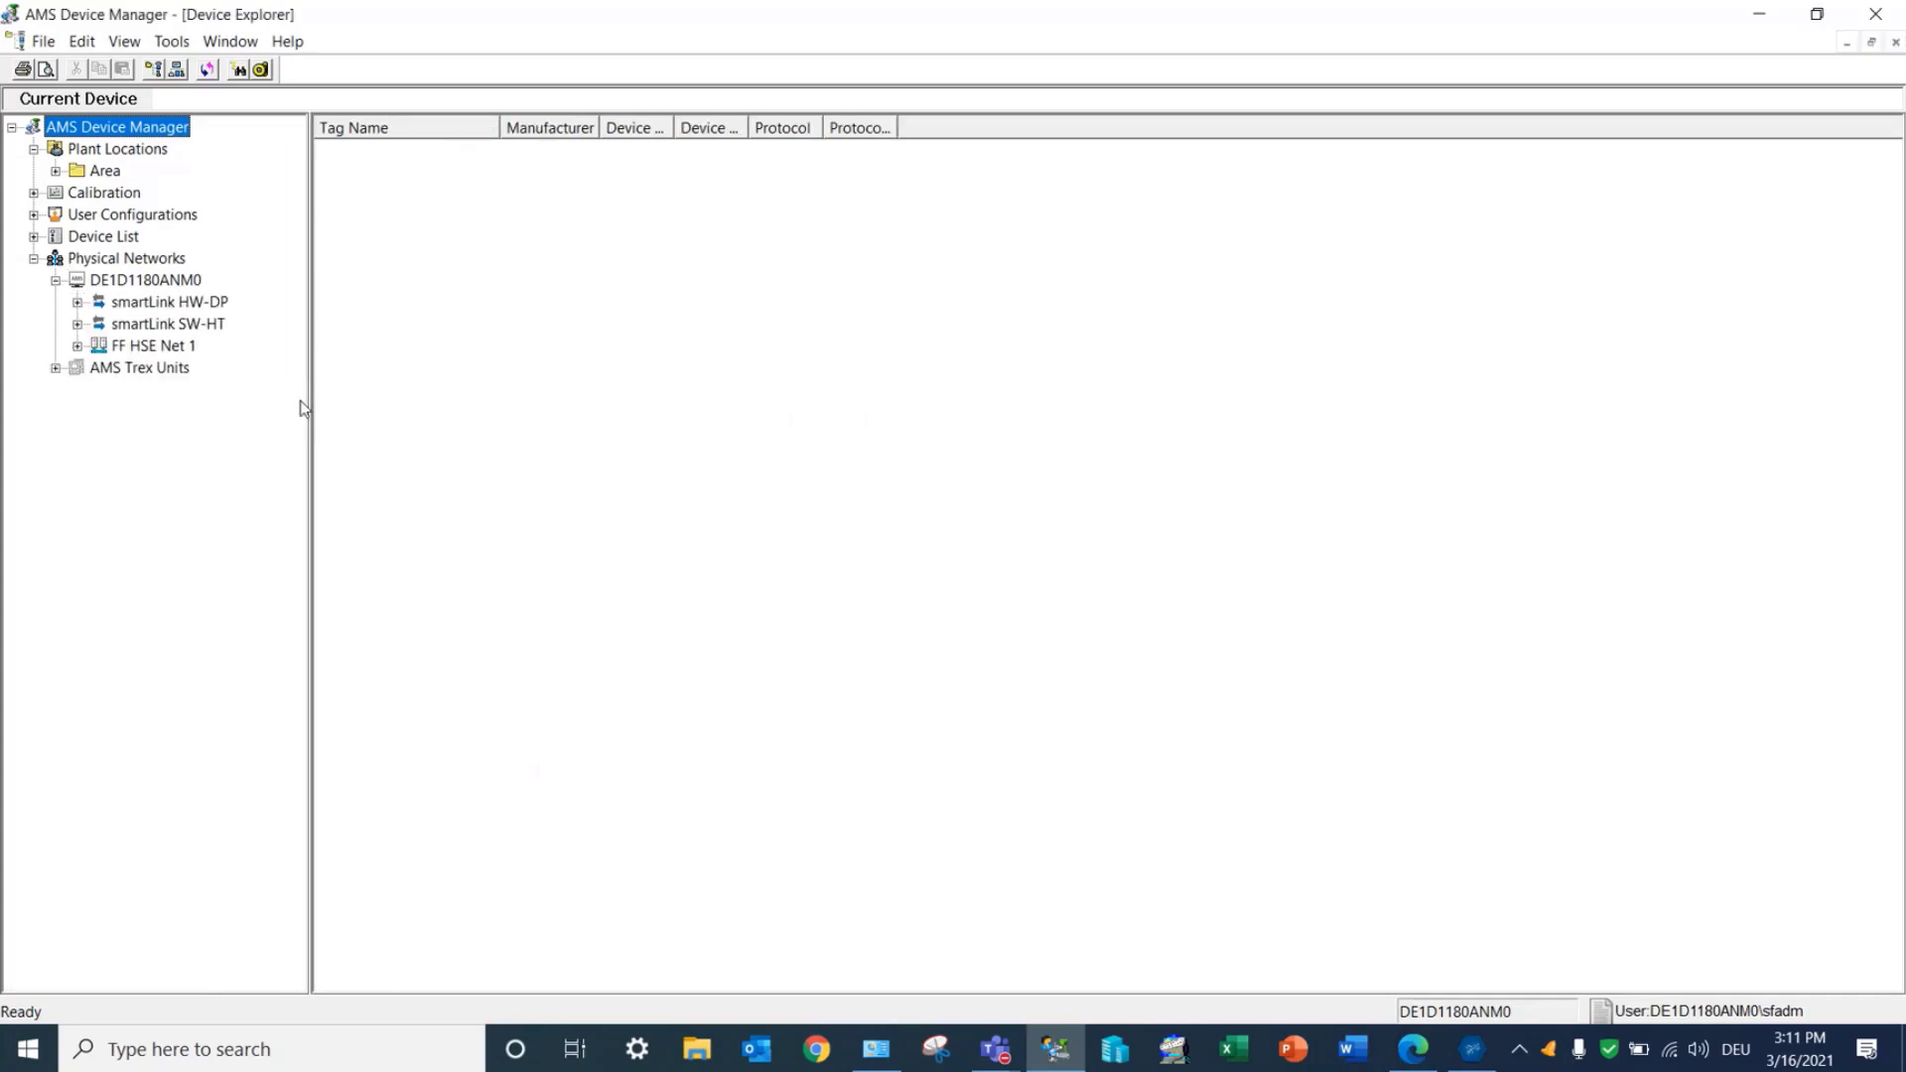
left_click(77, 302)
left_click(160, 310)
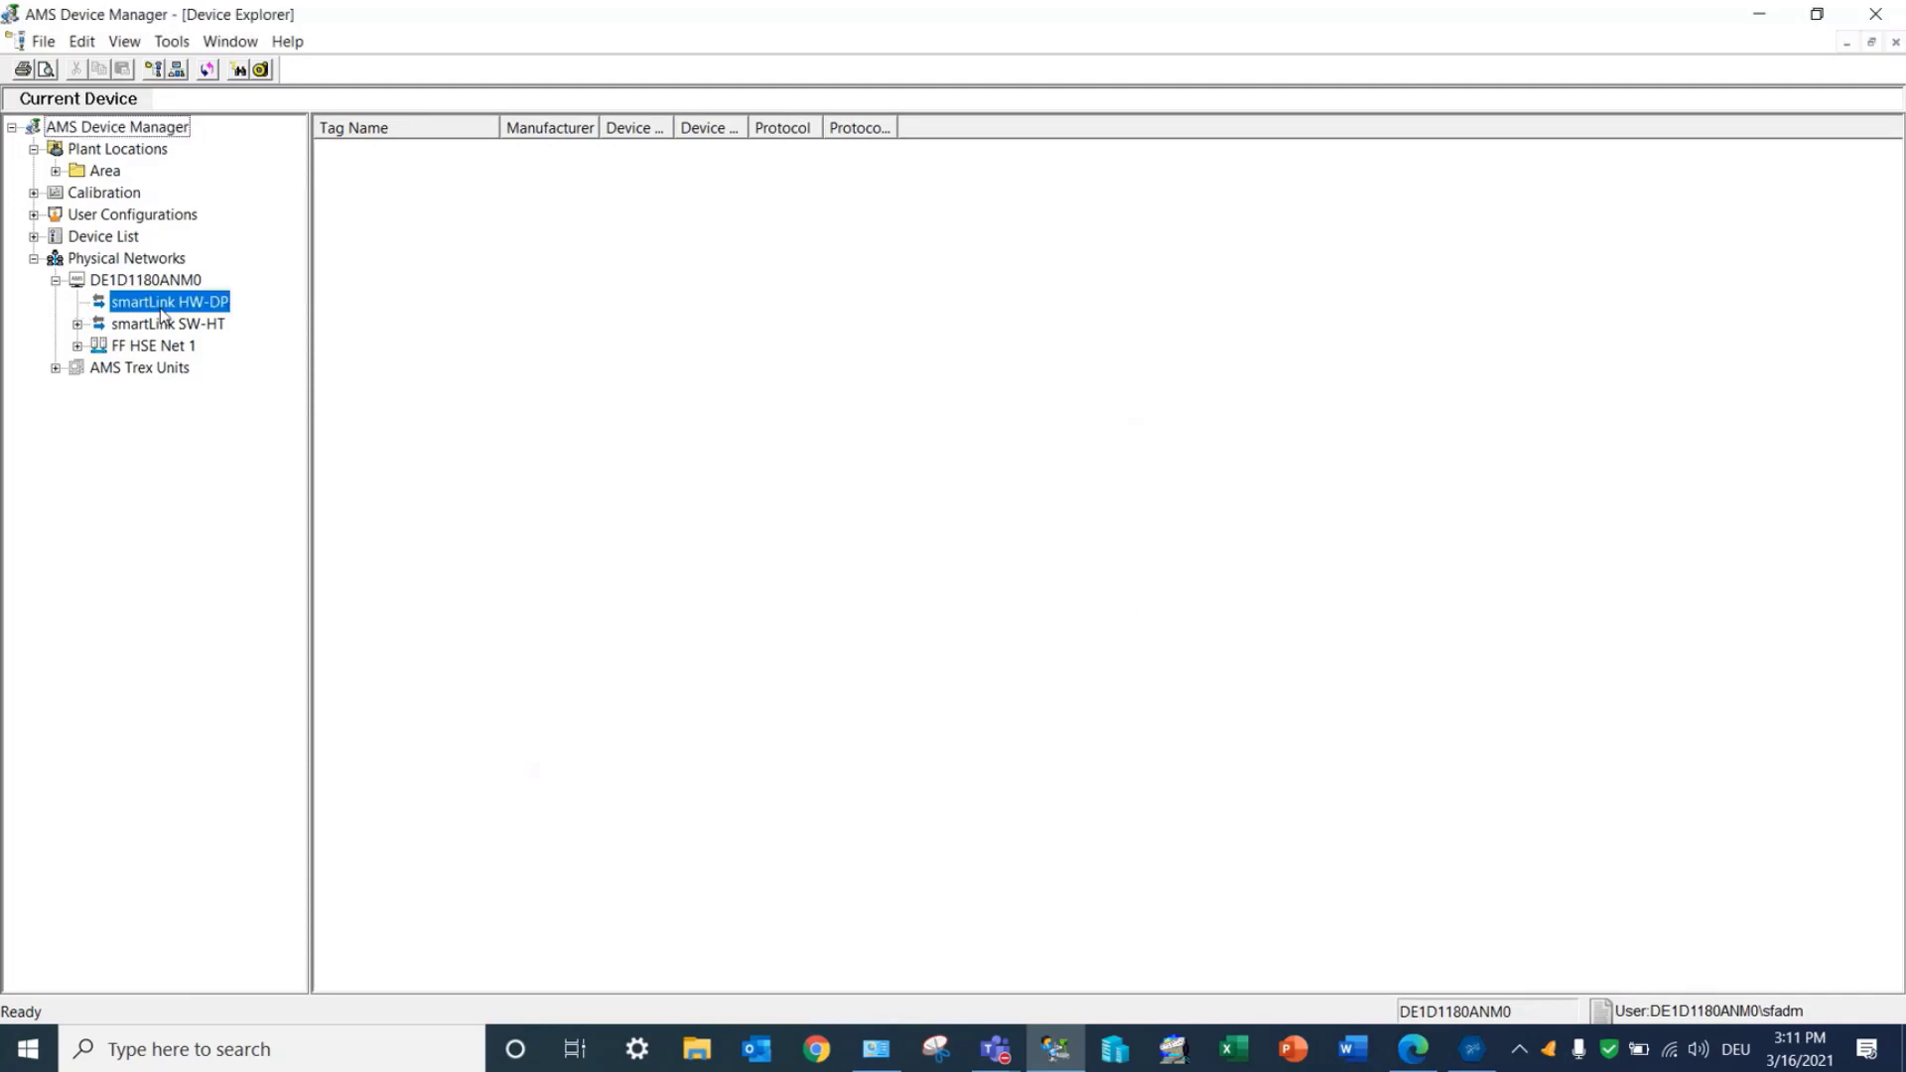
Step: Rebuild the hierarchy of the smartLink HW-DP network and expand its gateway node to show the HART cards
right_click(161, 313)
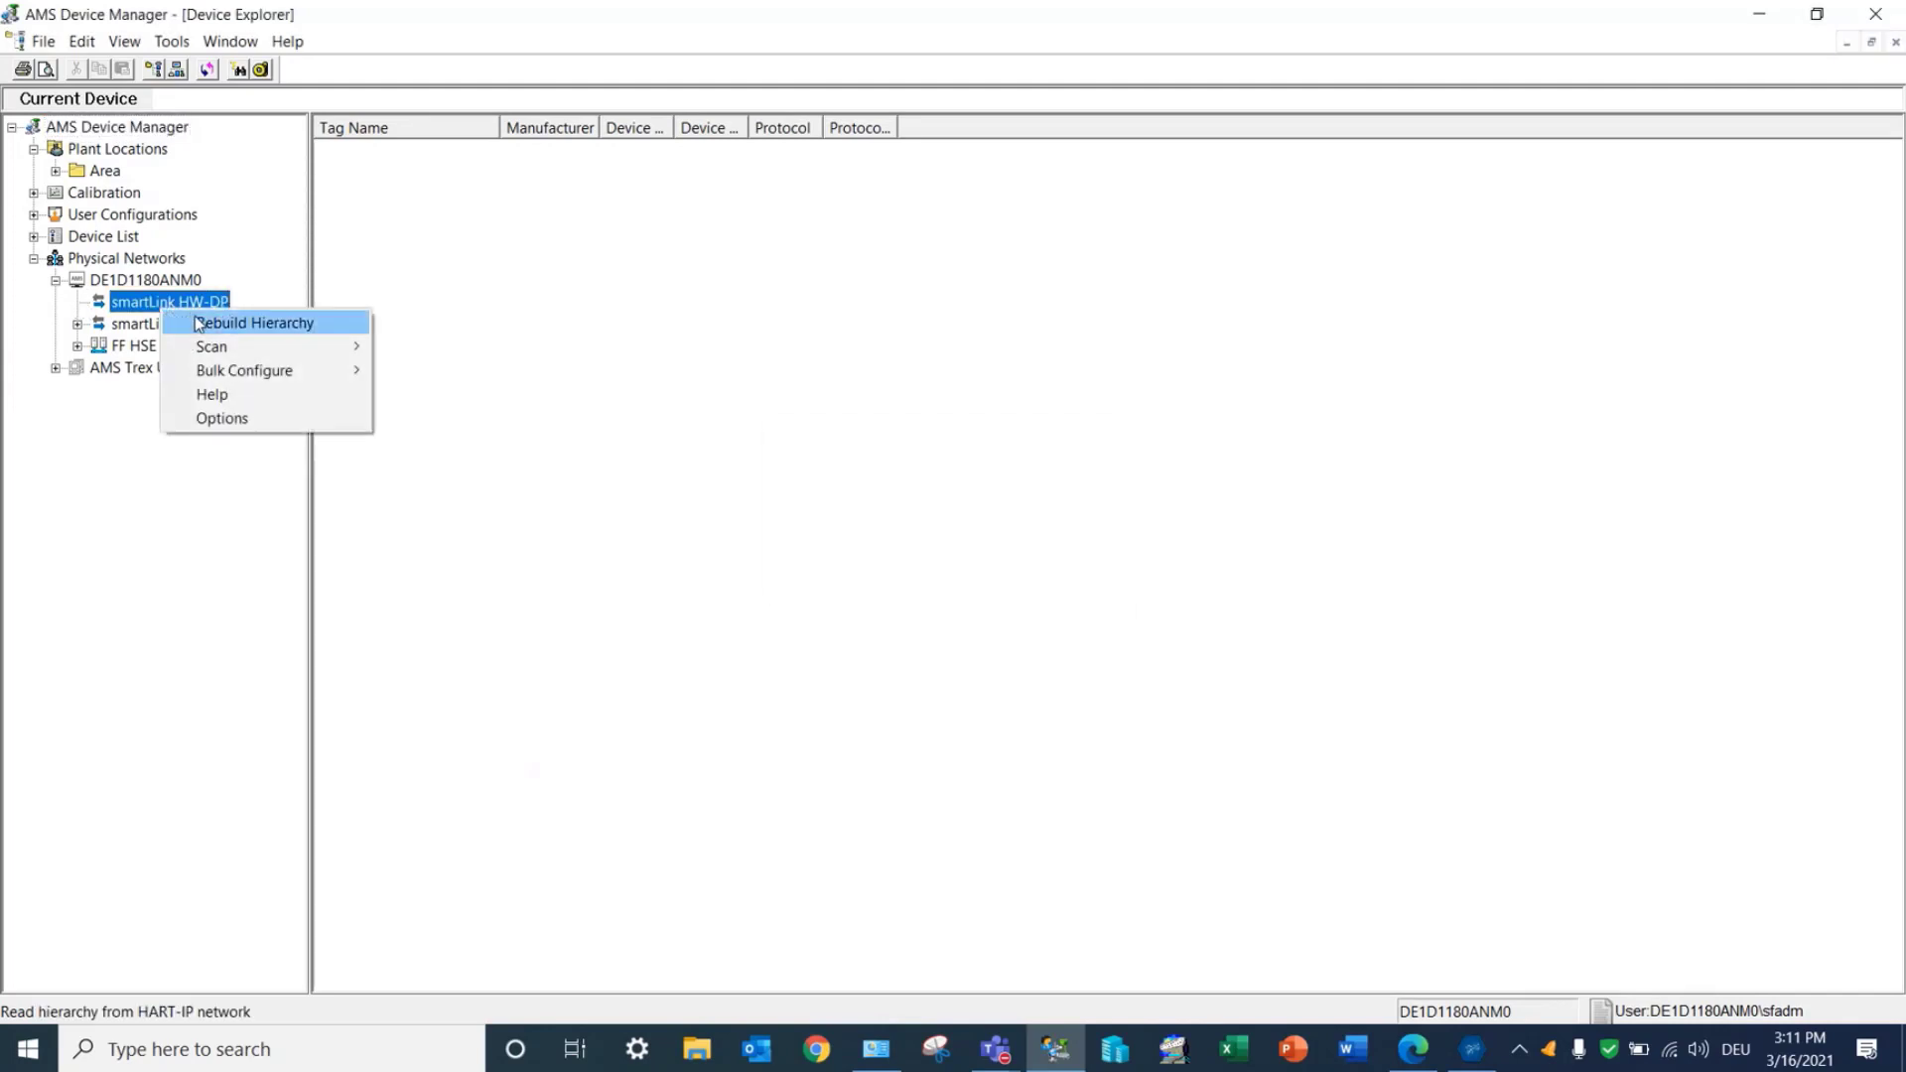
left_click(195, 318)
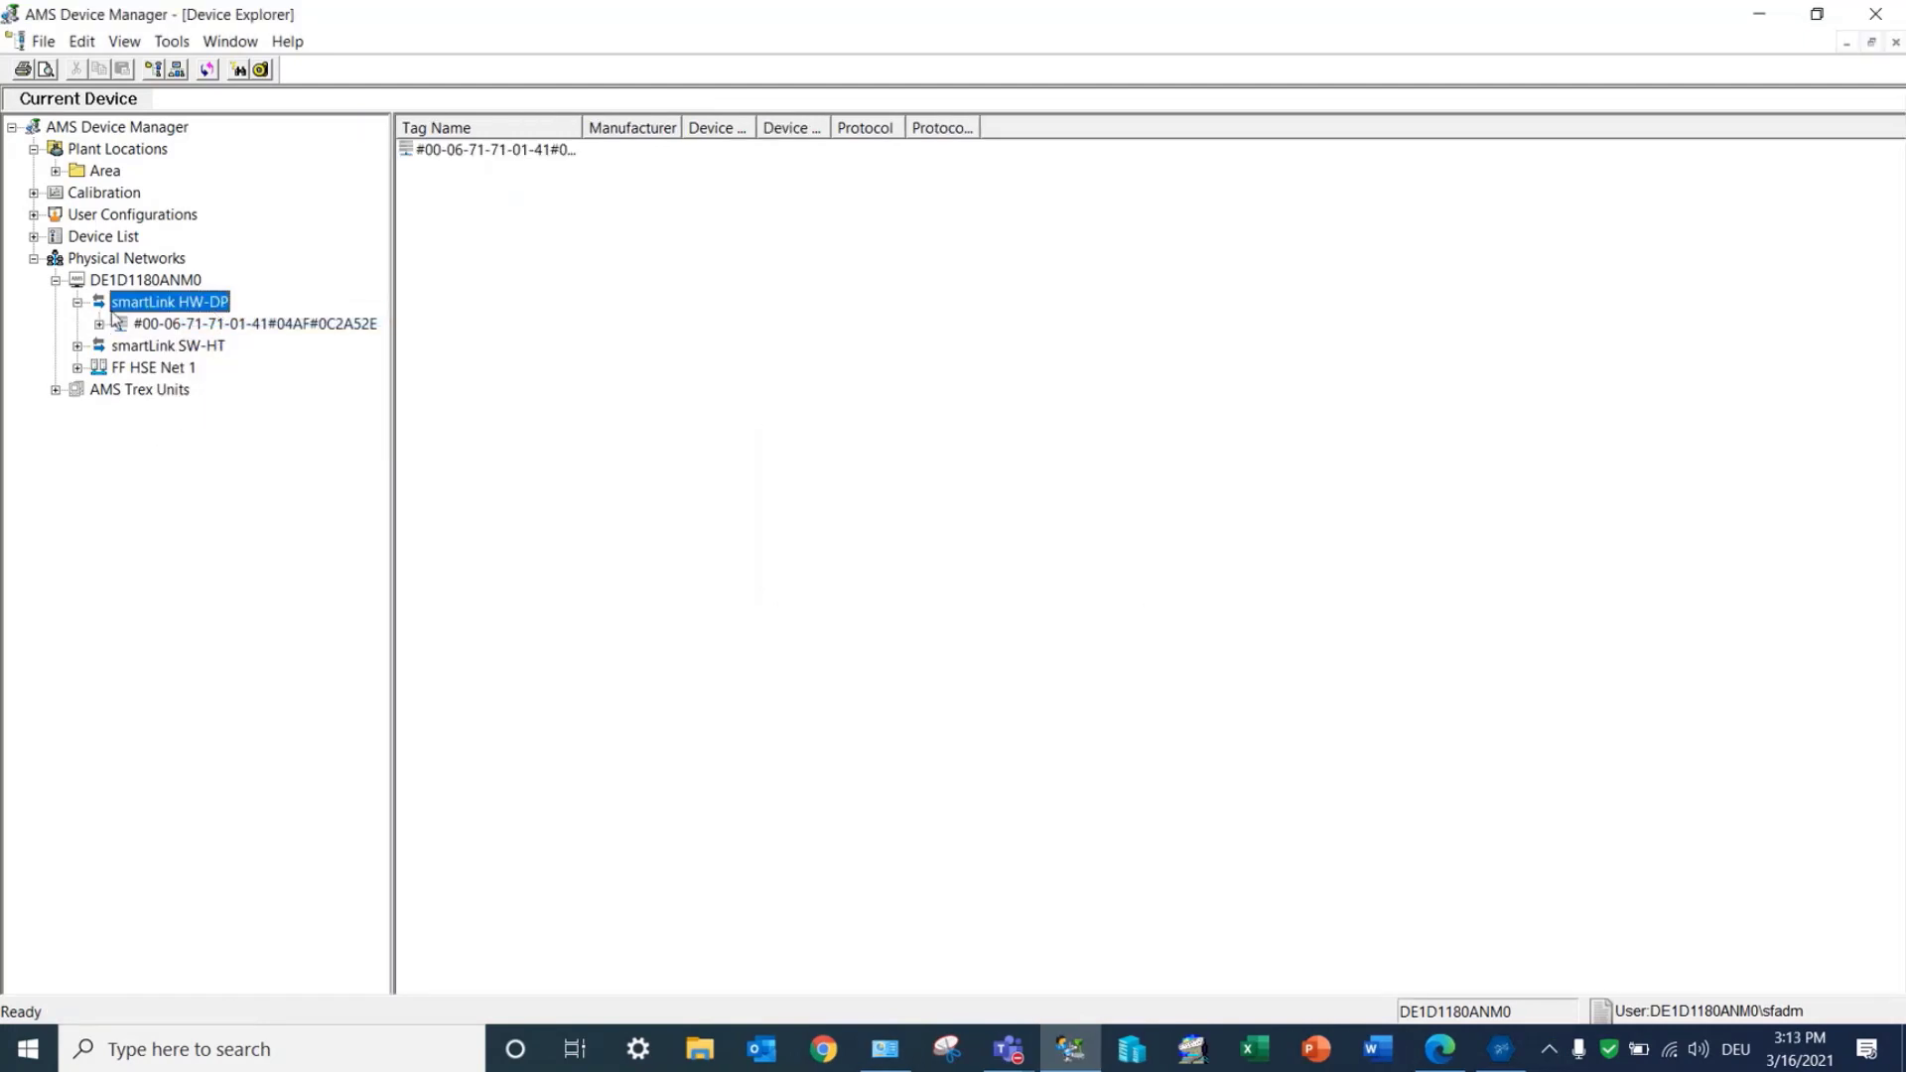
left_click(100, 323)
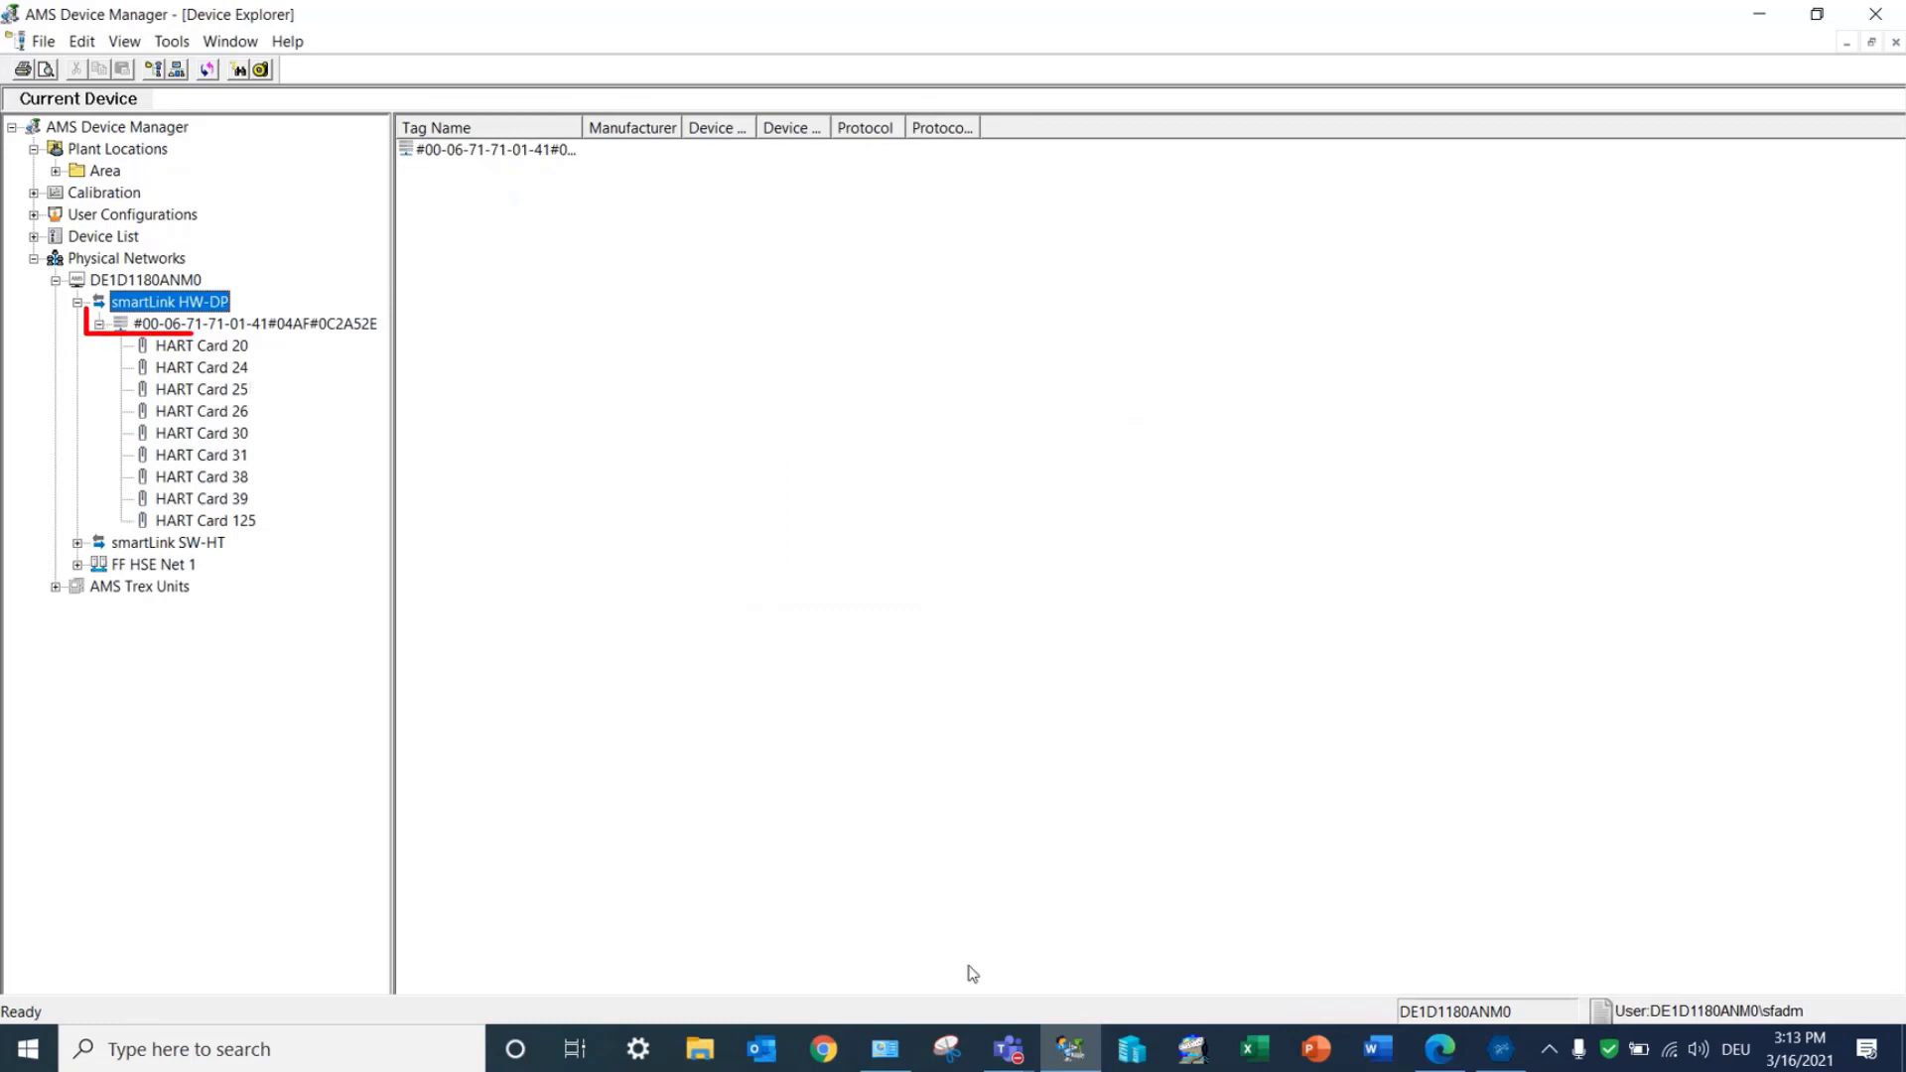
Step: Switch to the browser's smartLink live list and expand the Card 20 HART modules to examine their devices
left_click(1436, 1050)
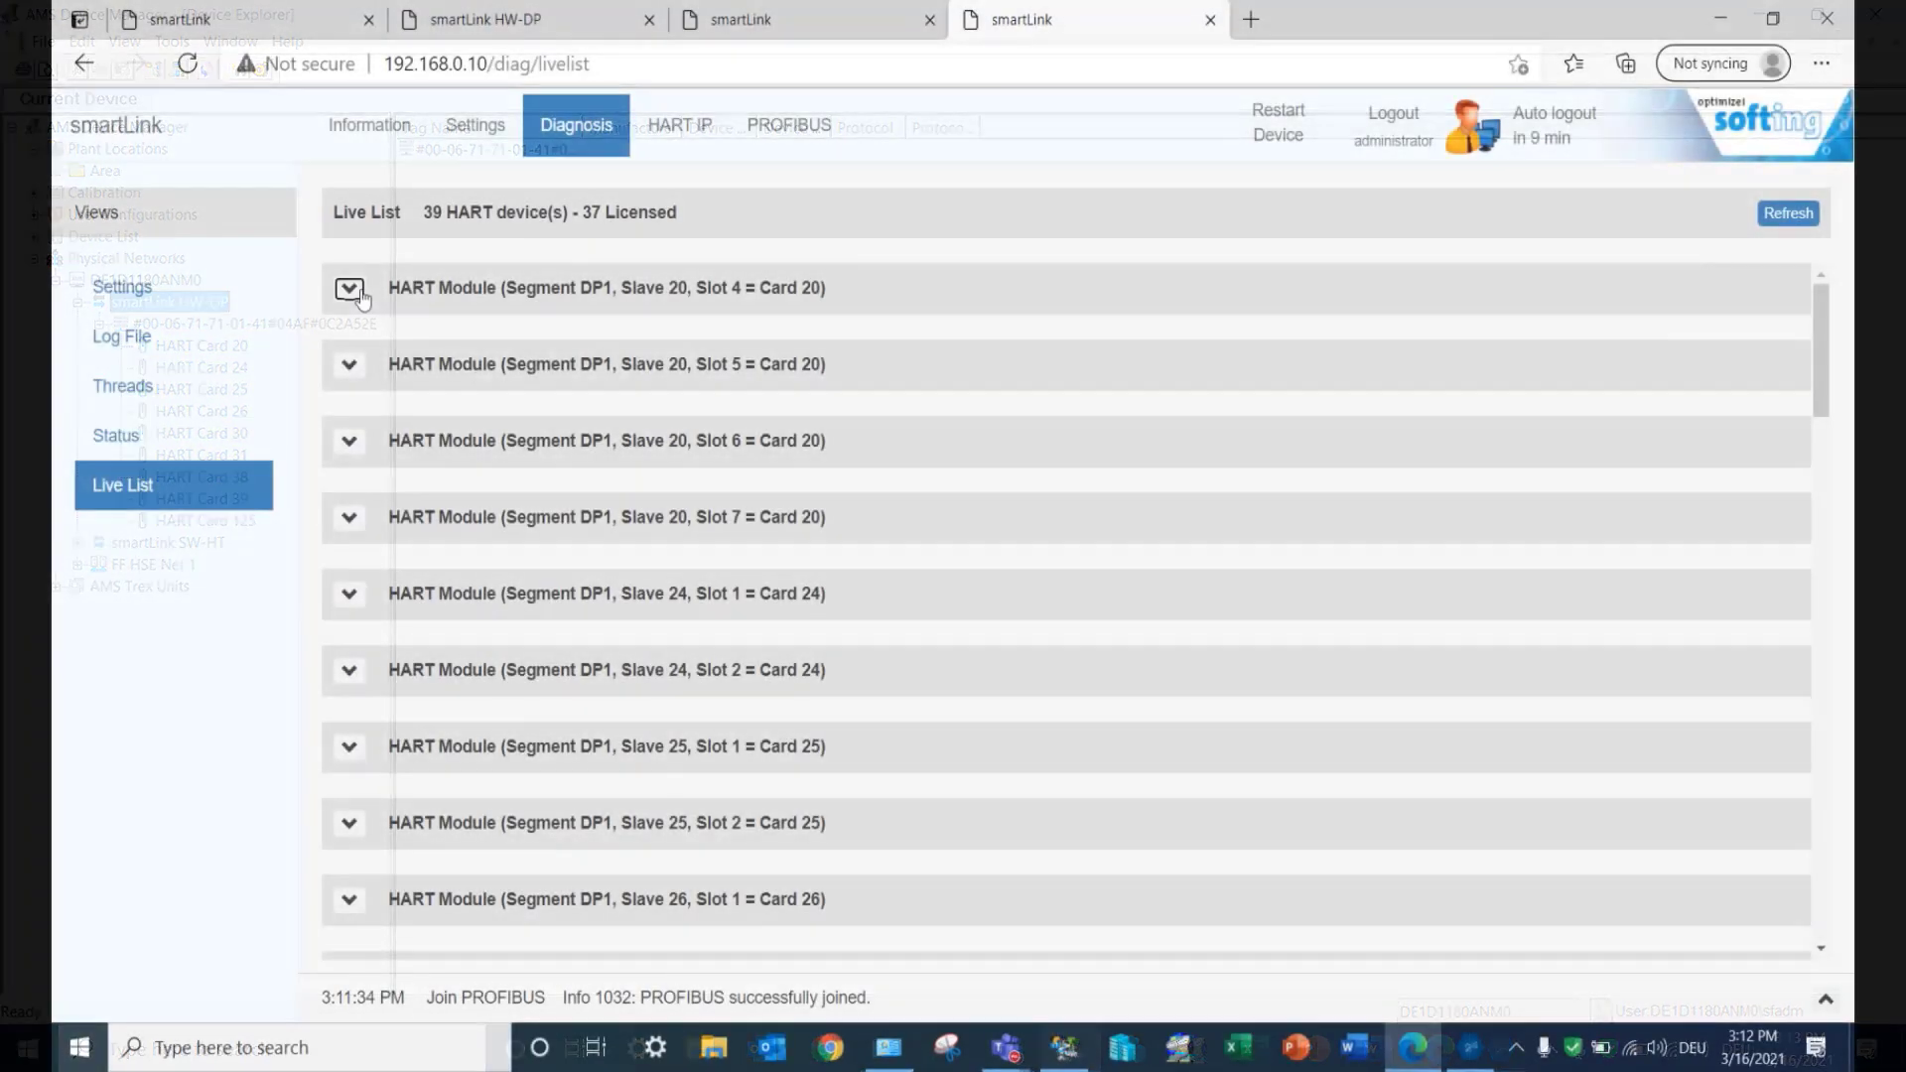
left_click(348, 288)
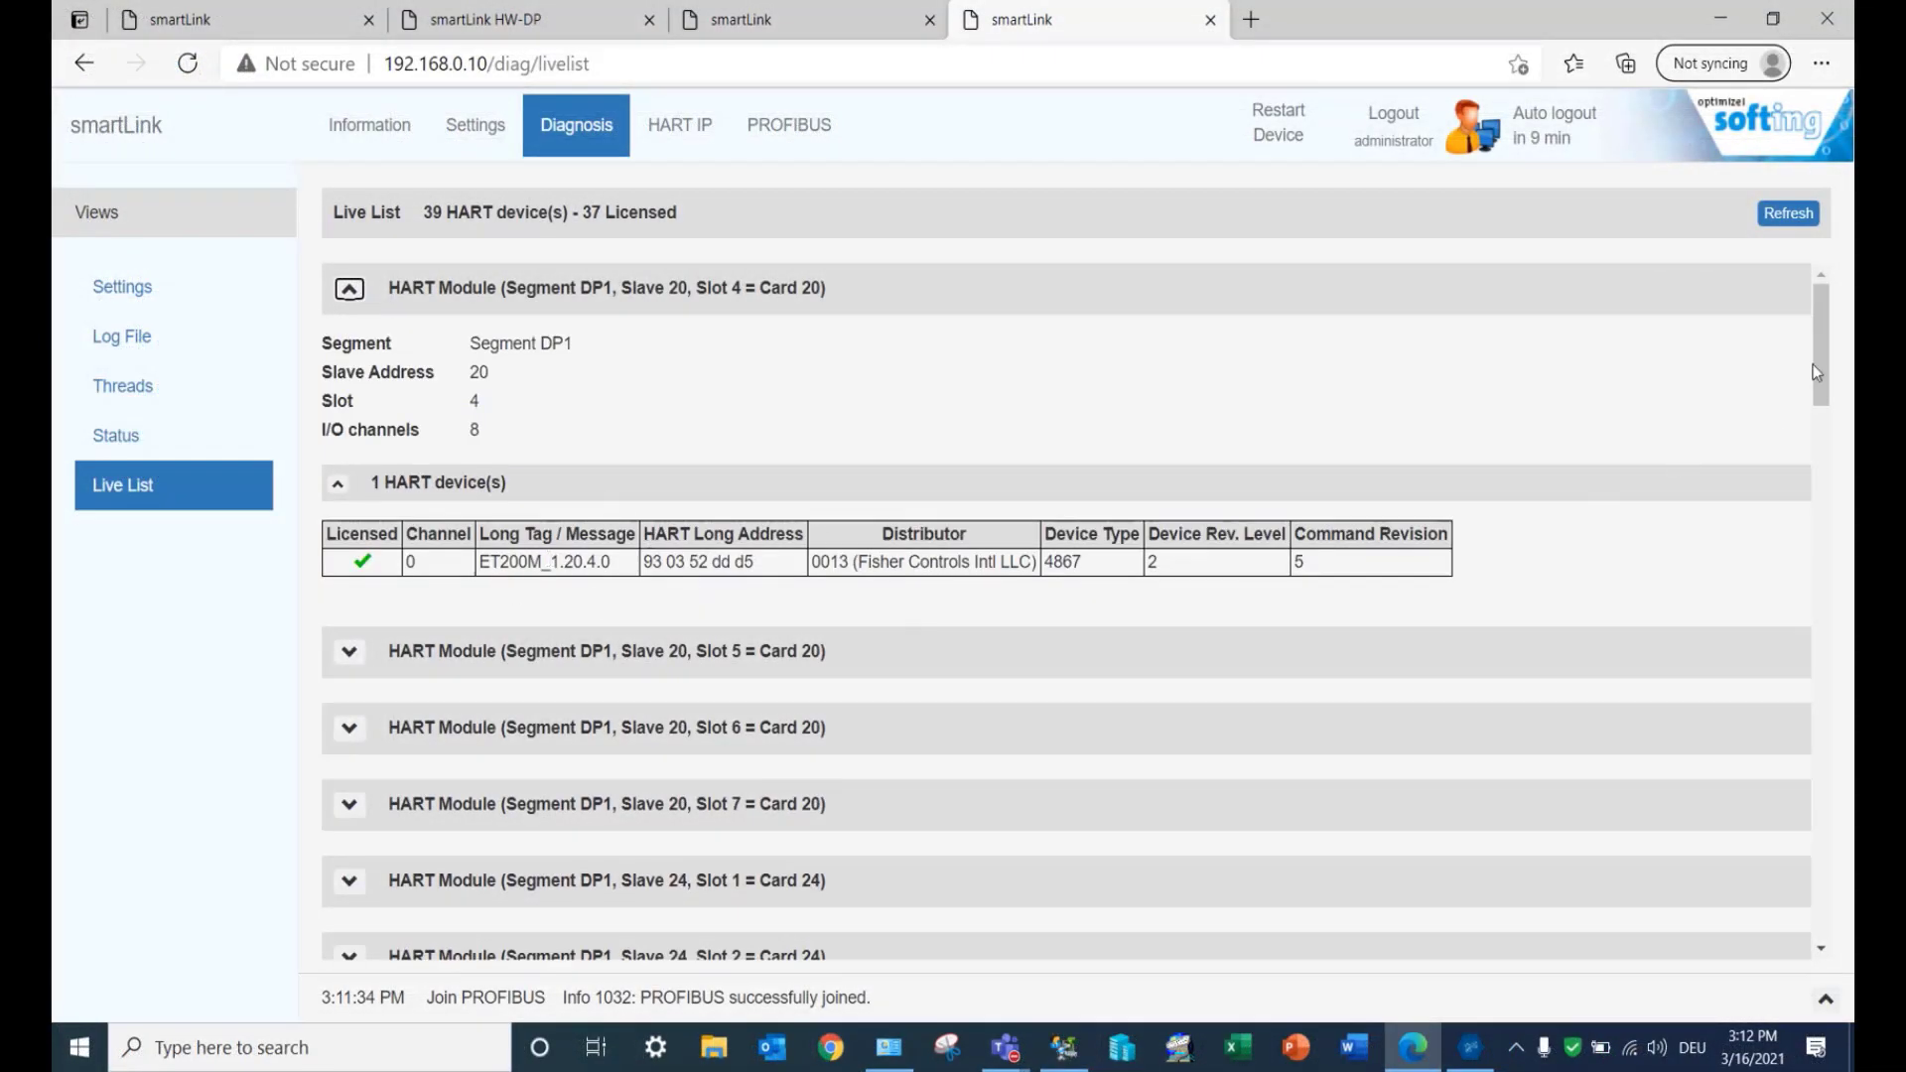
left_click_drag(1827, 349, 1828, 367)
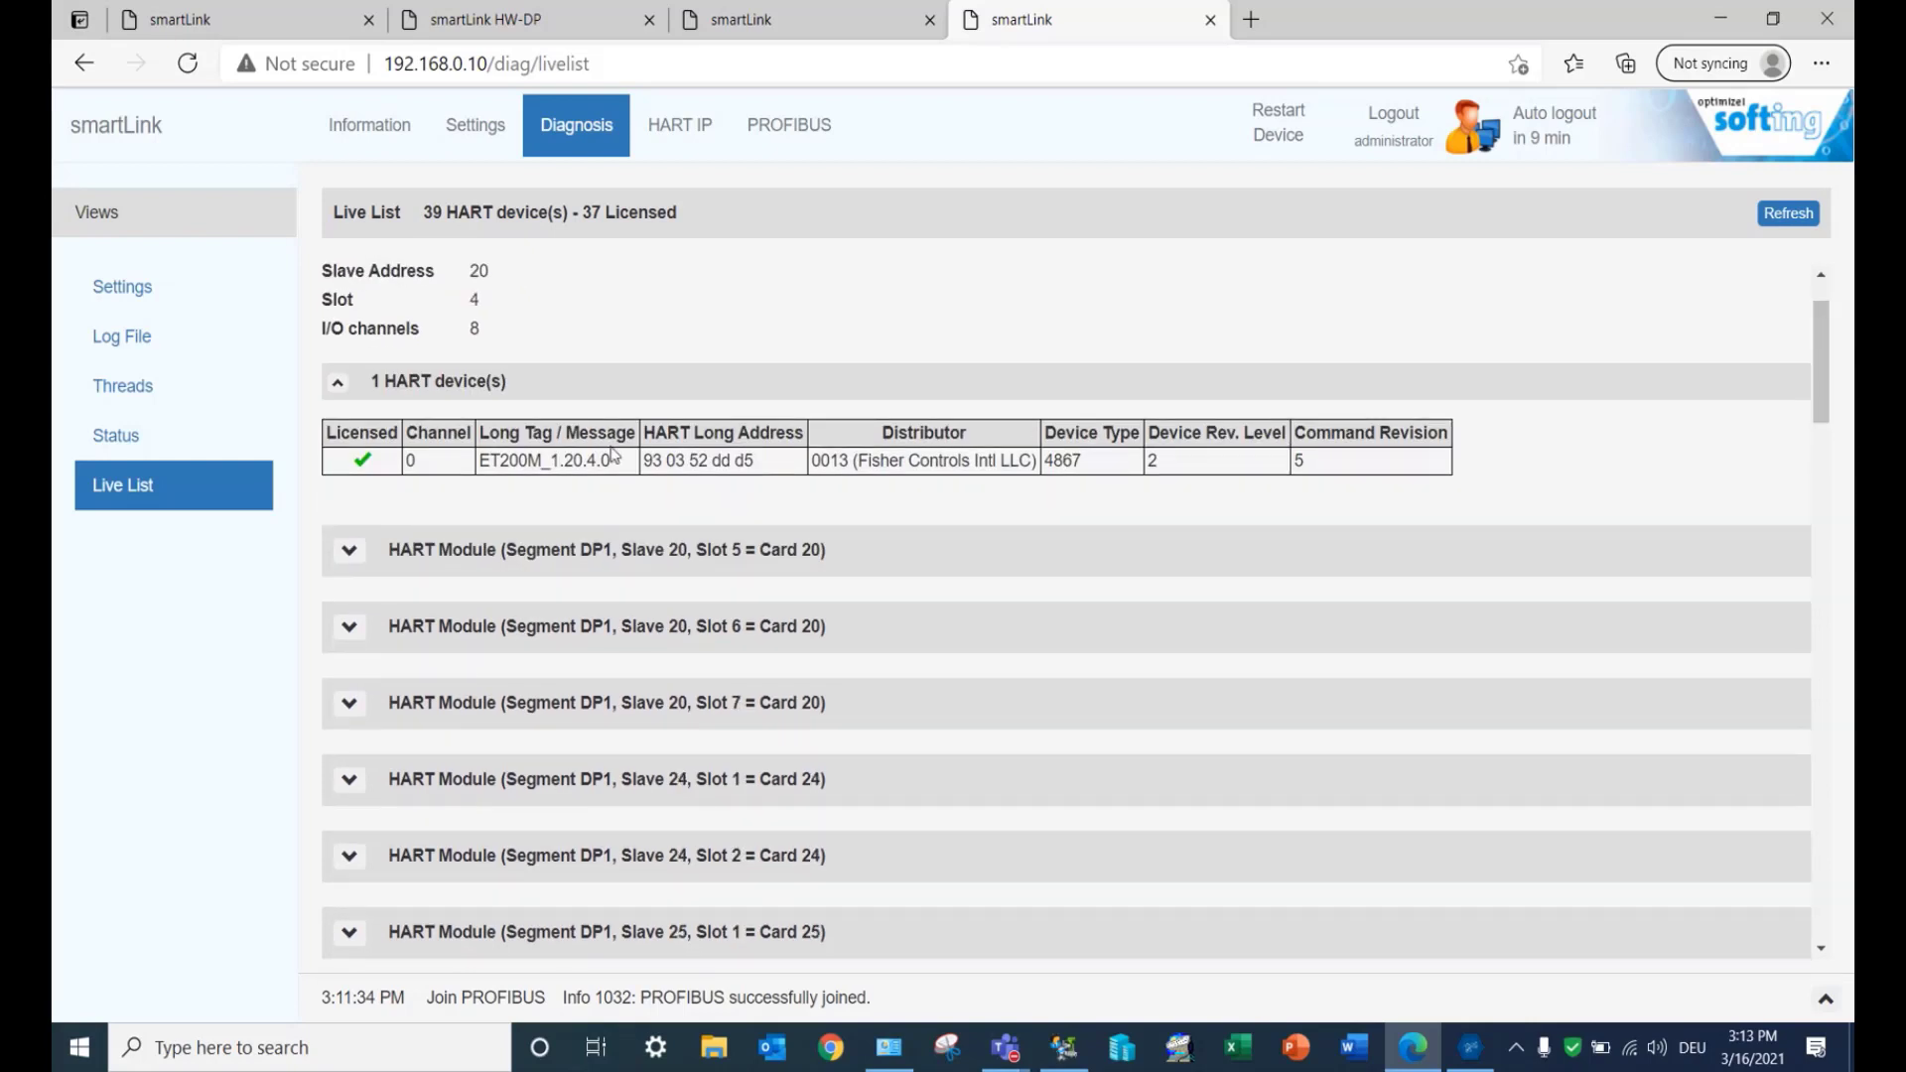
left_click(348, 550)
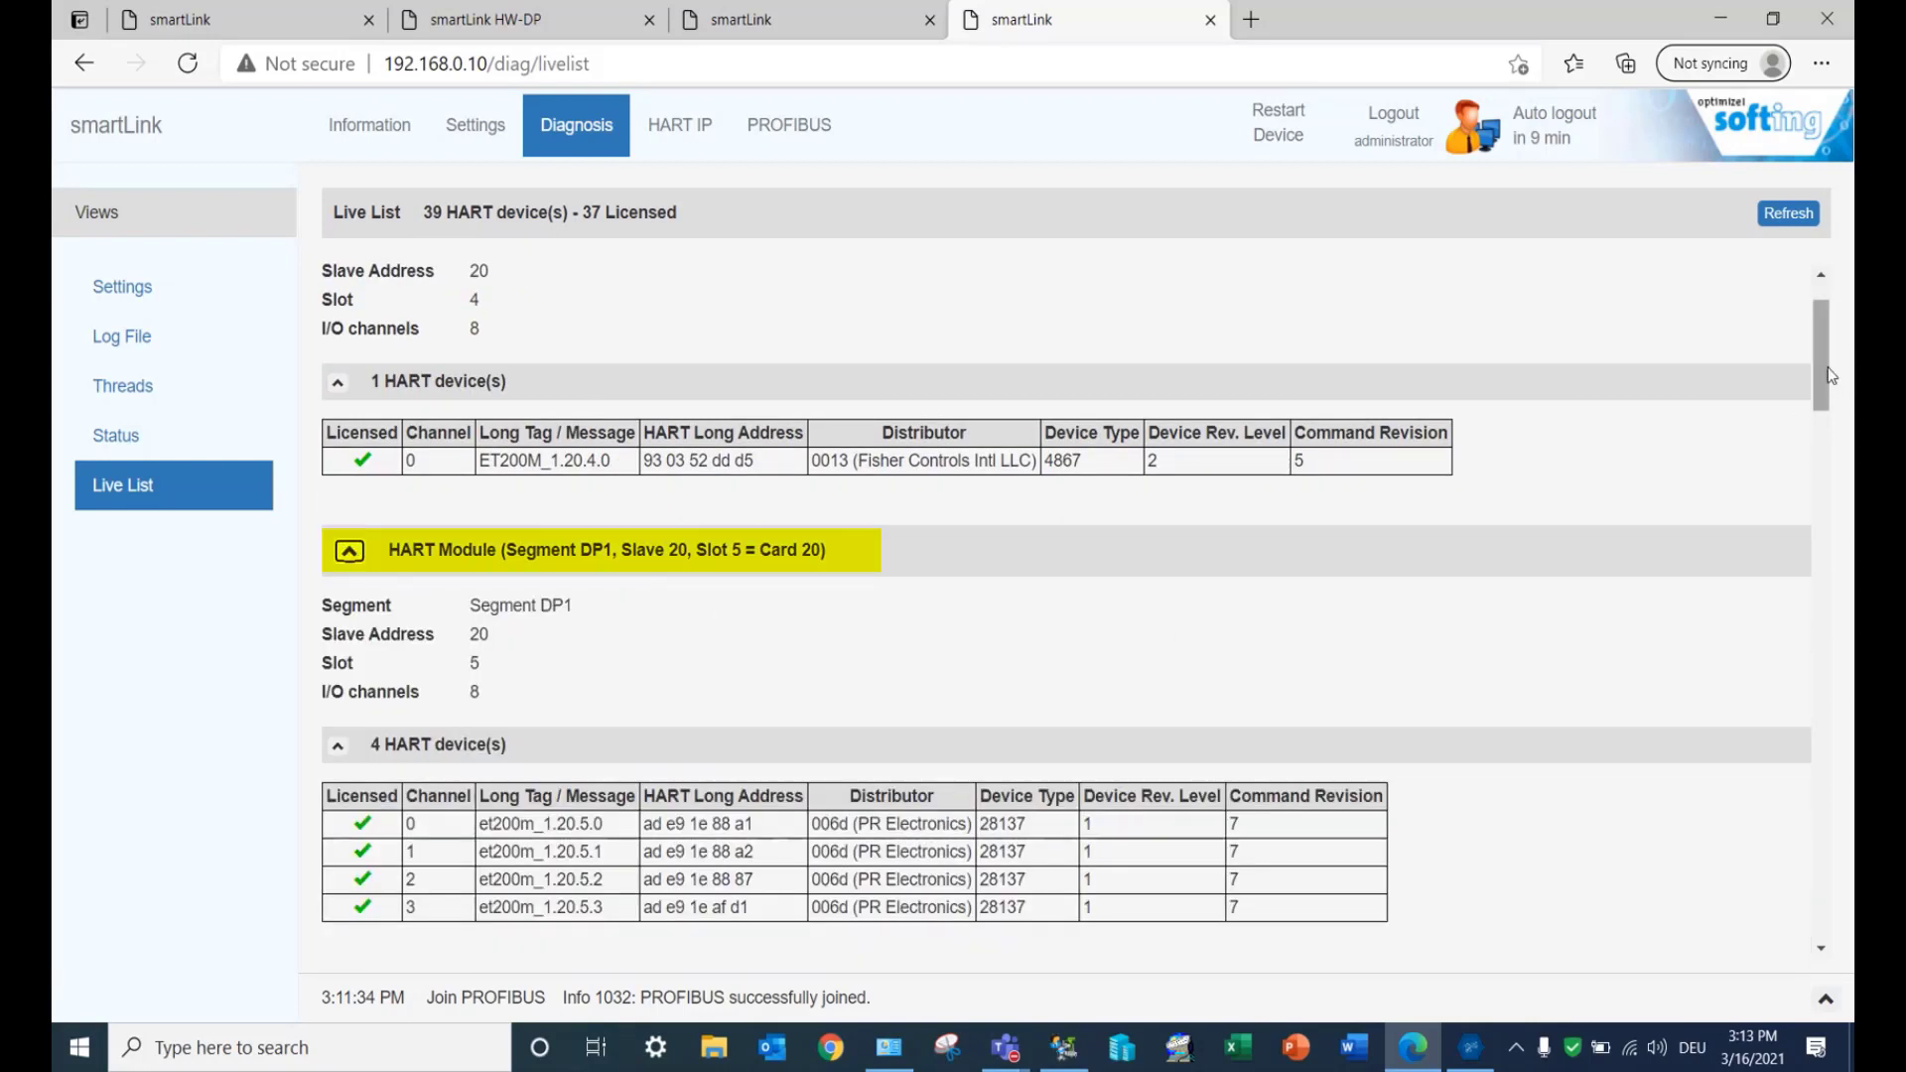
left_click_drag(1824, 374, 1824, 432)
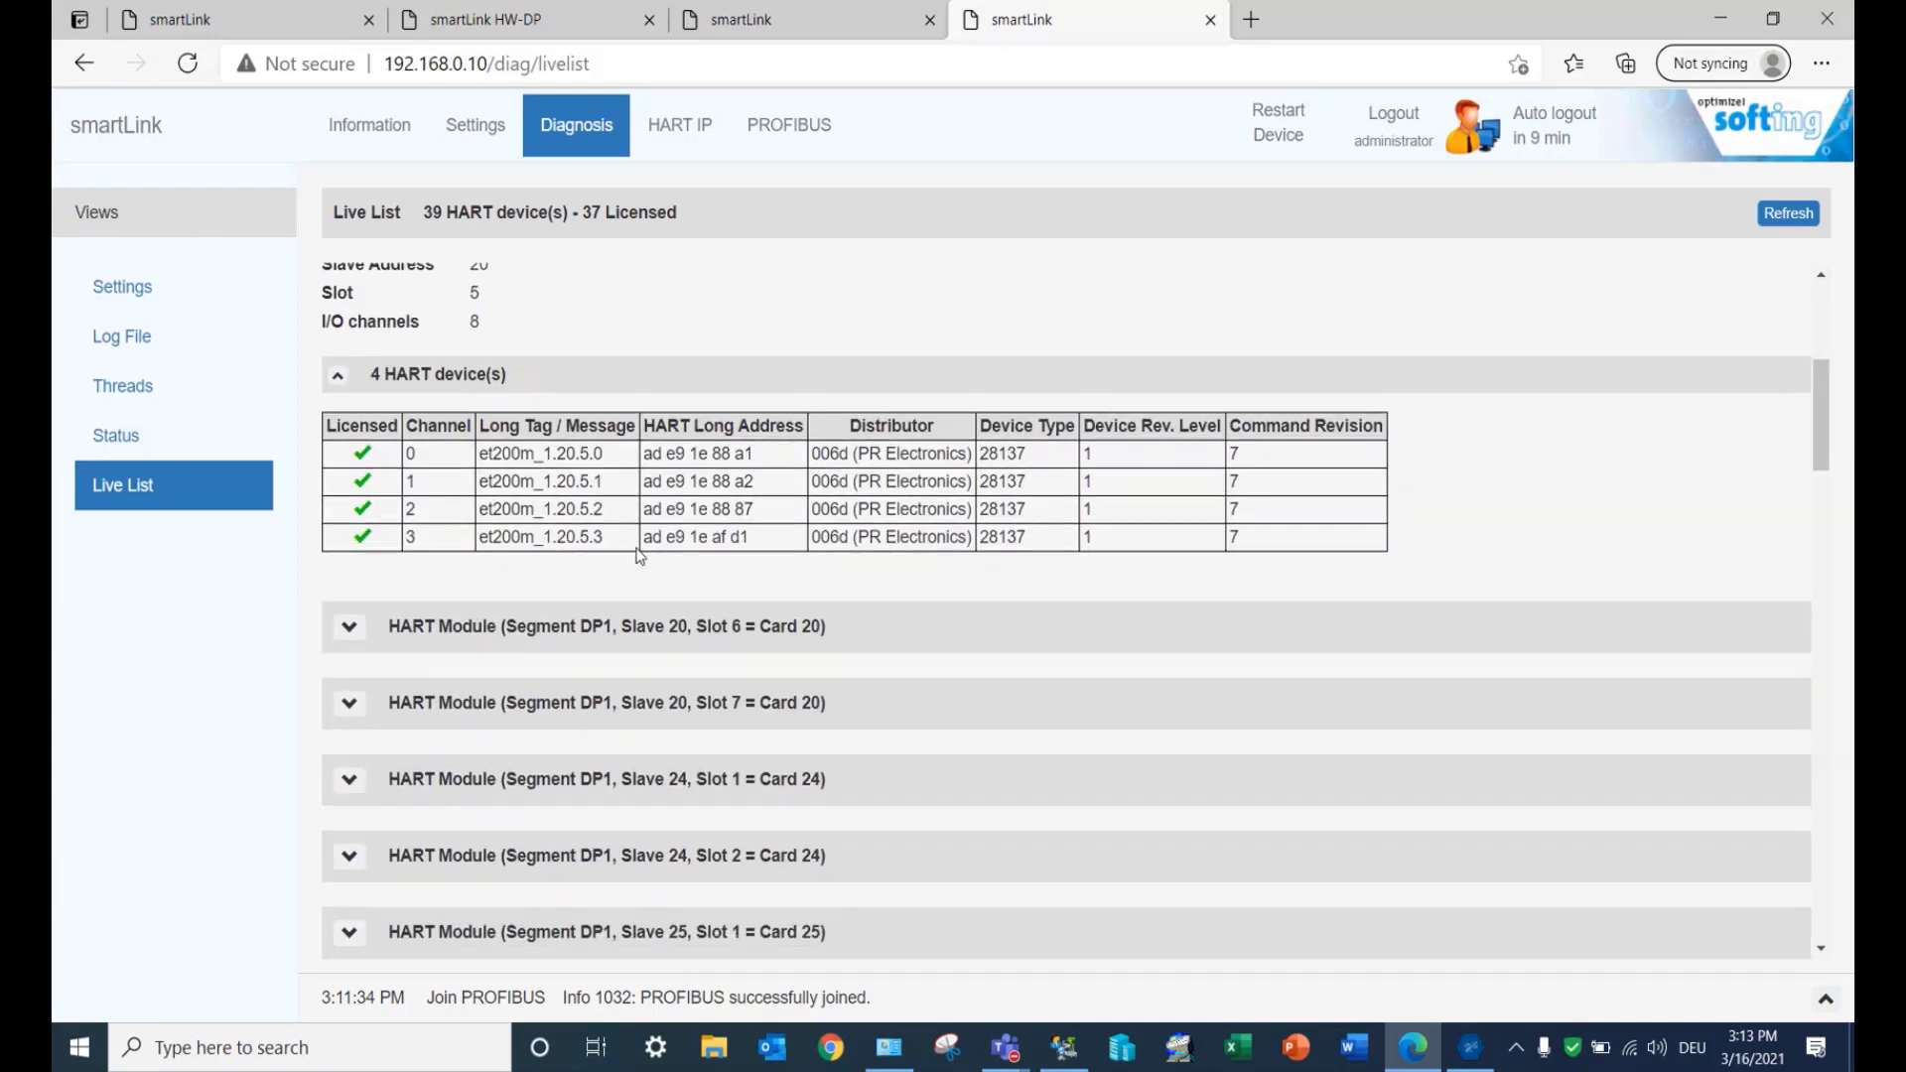
left_click(350, 628)
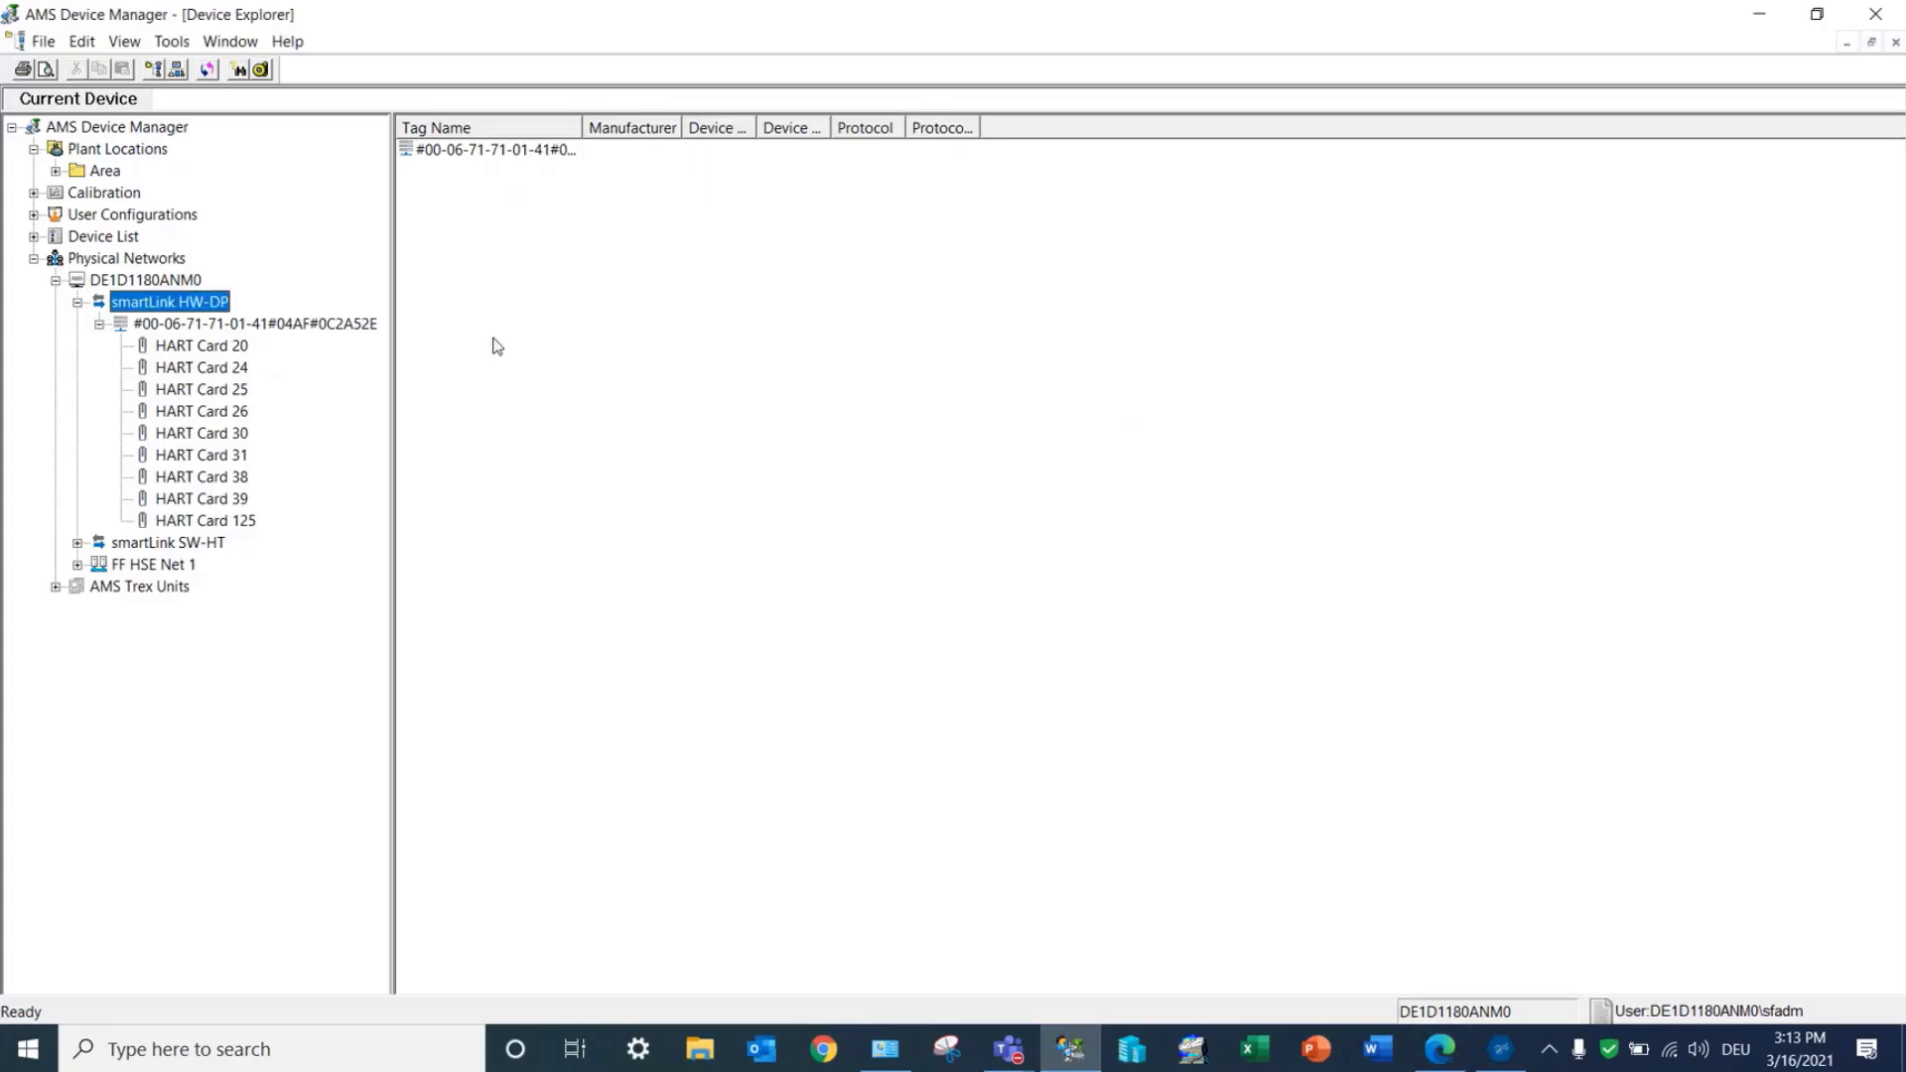
Step: Select HART Card 20 in AMS Device Manager and open the ABB-CI840_0.29.1.0 device's configuration window
left_click(226, 345)
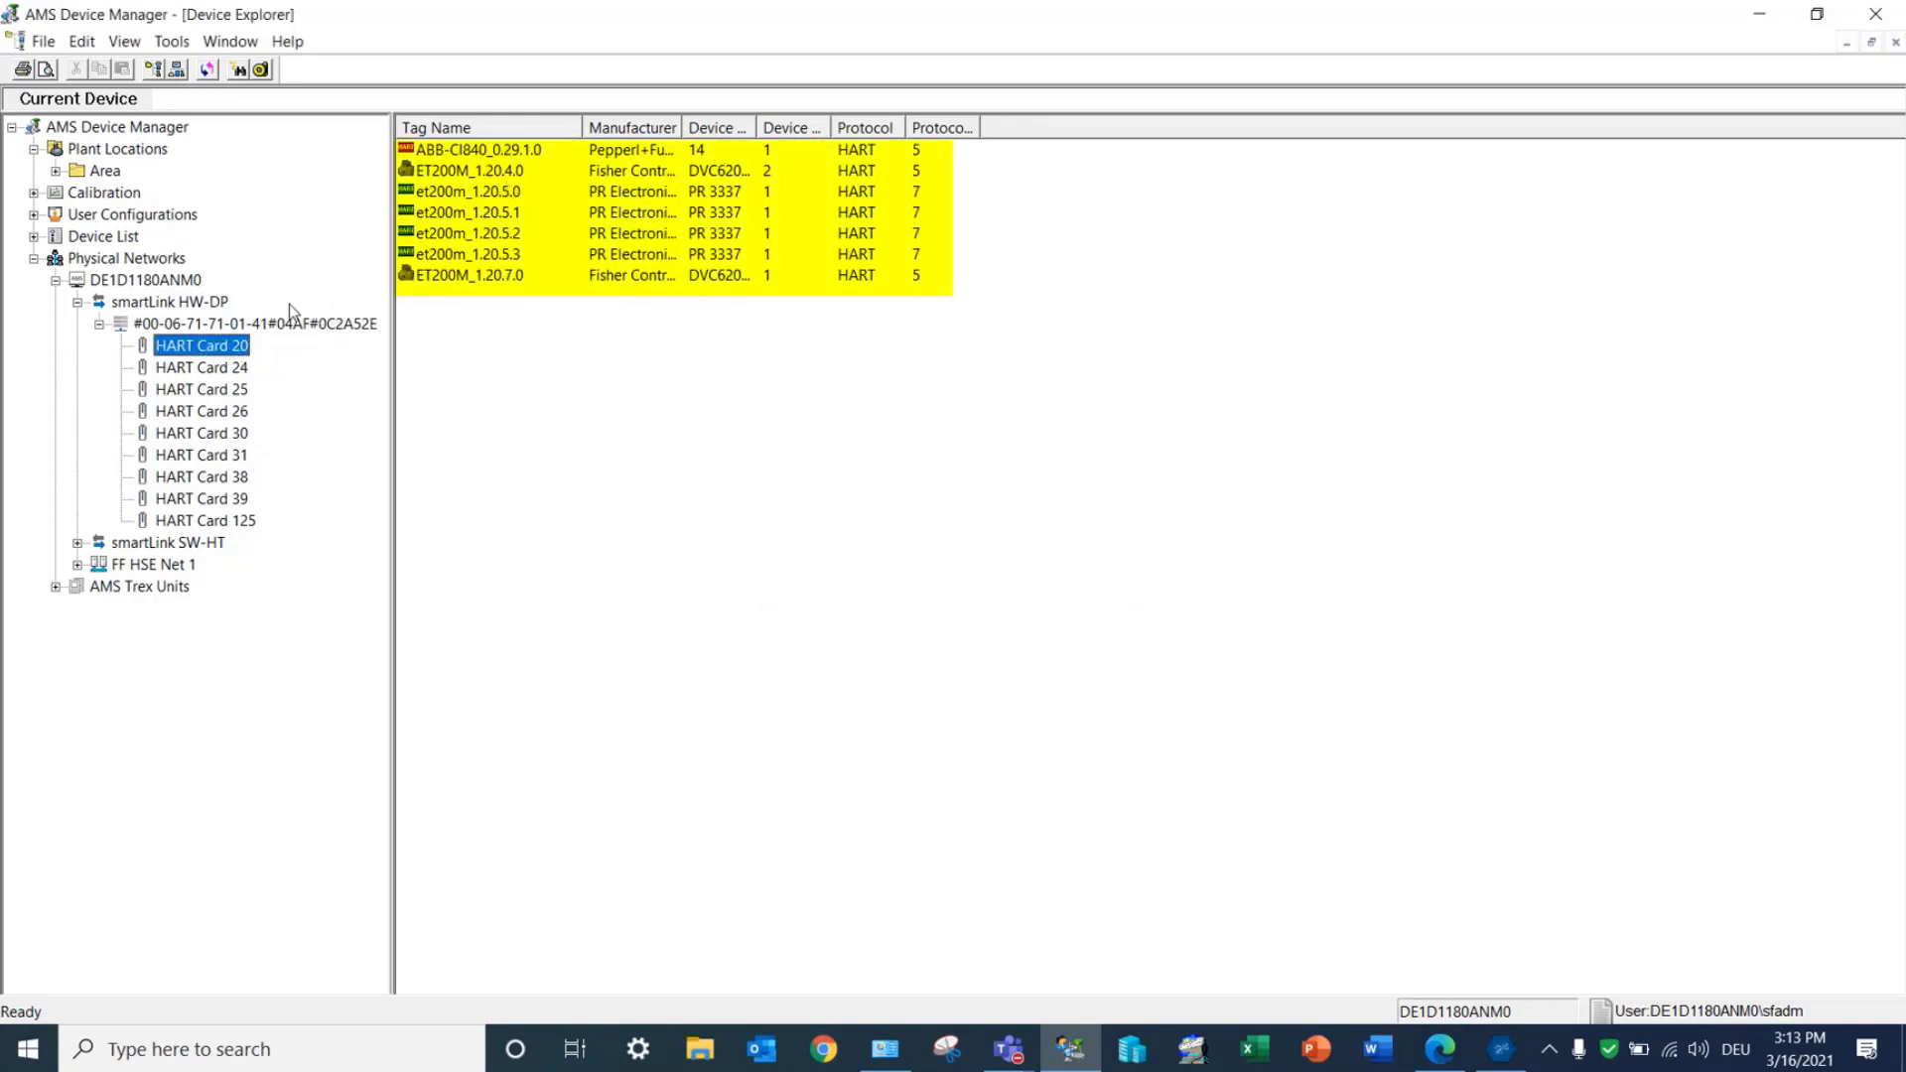
left_click(263, 325)
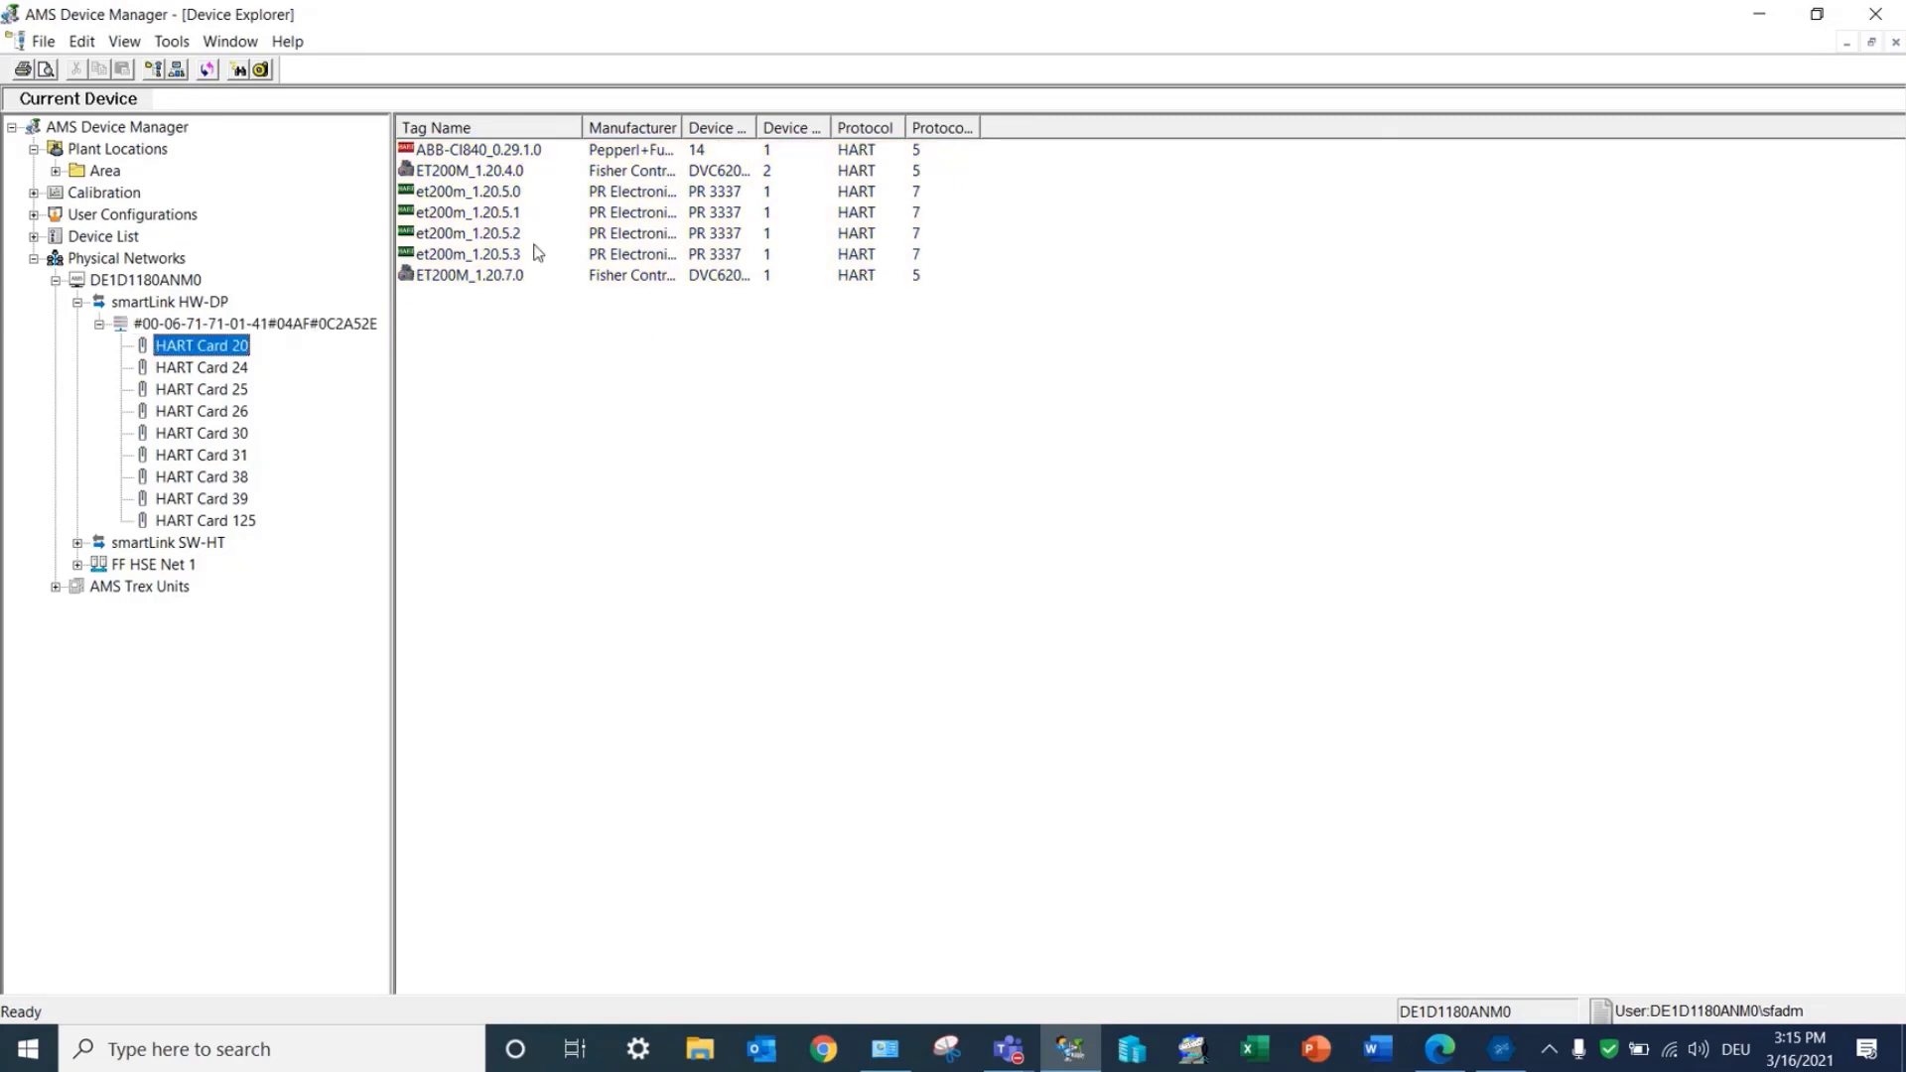
double_click(486, 150)
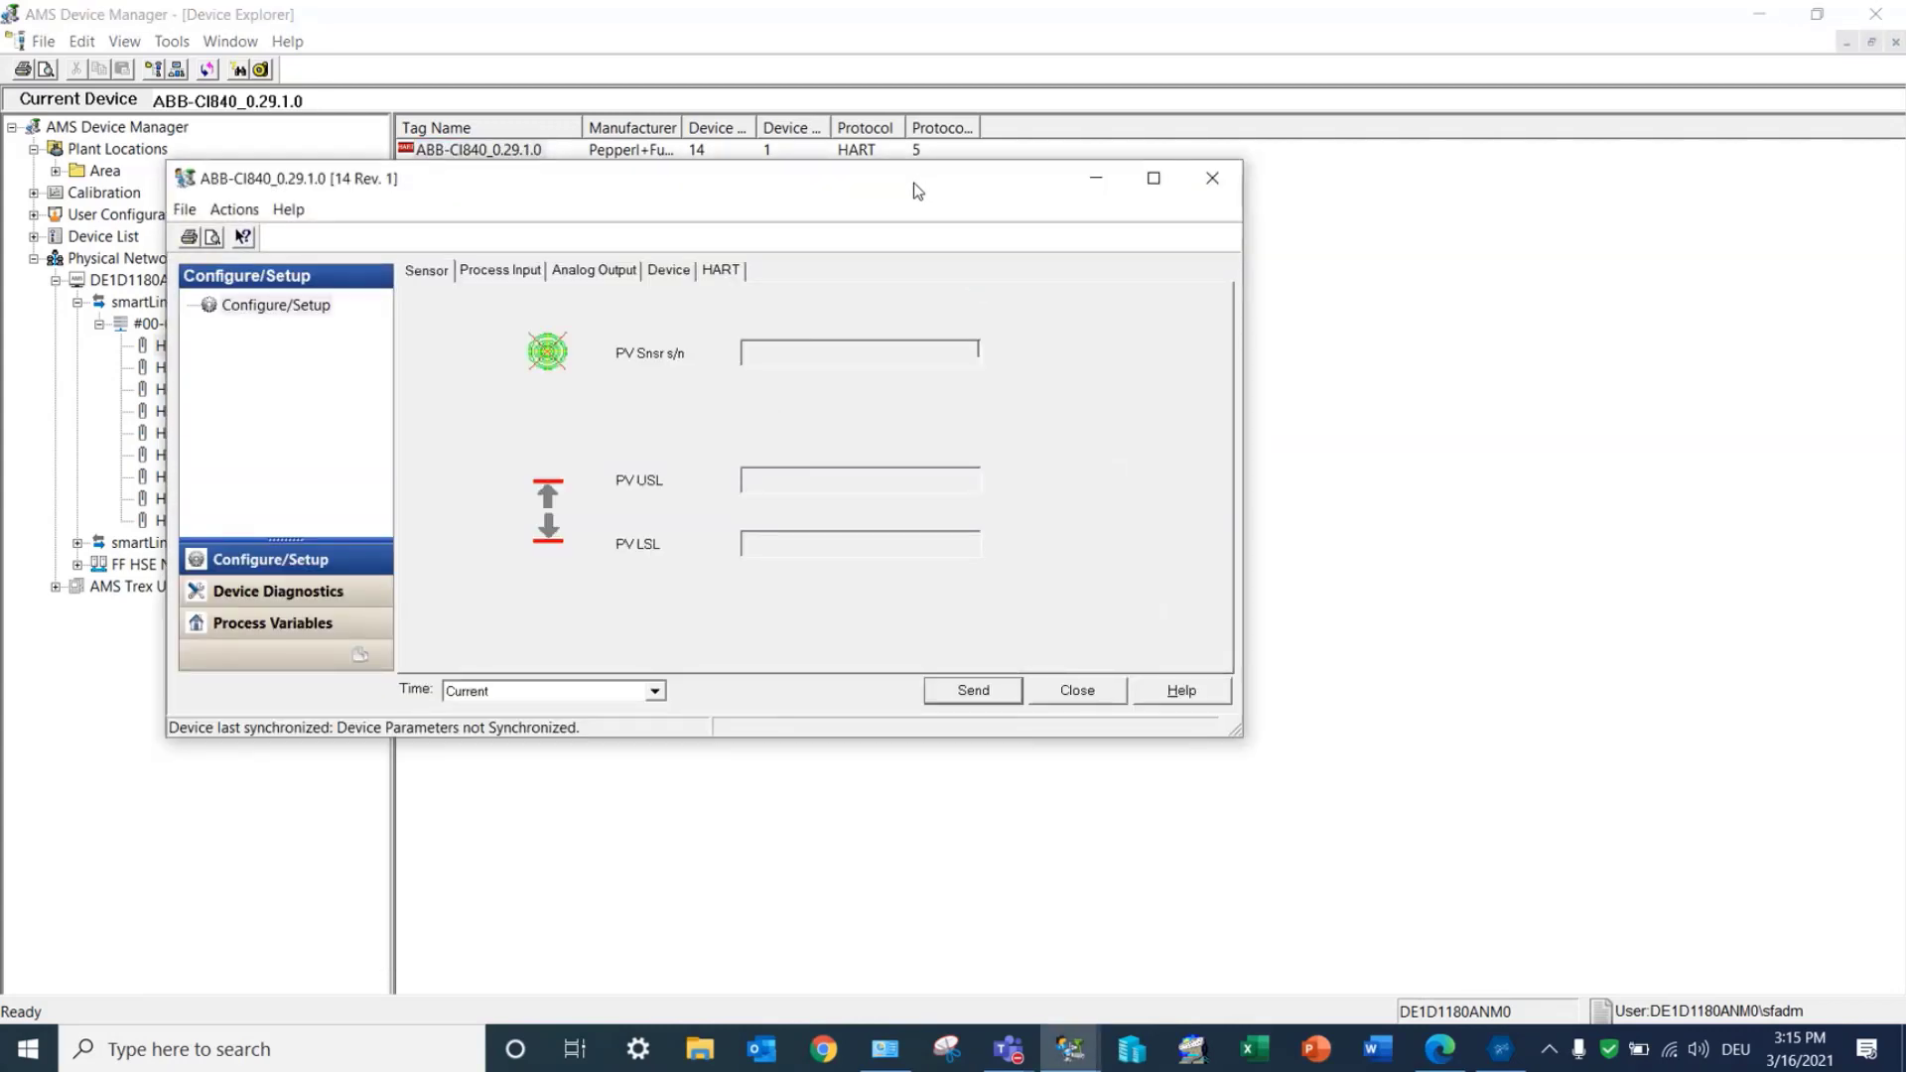
left_click_drag(910, 187, 1348, 357)
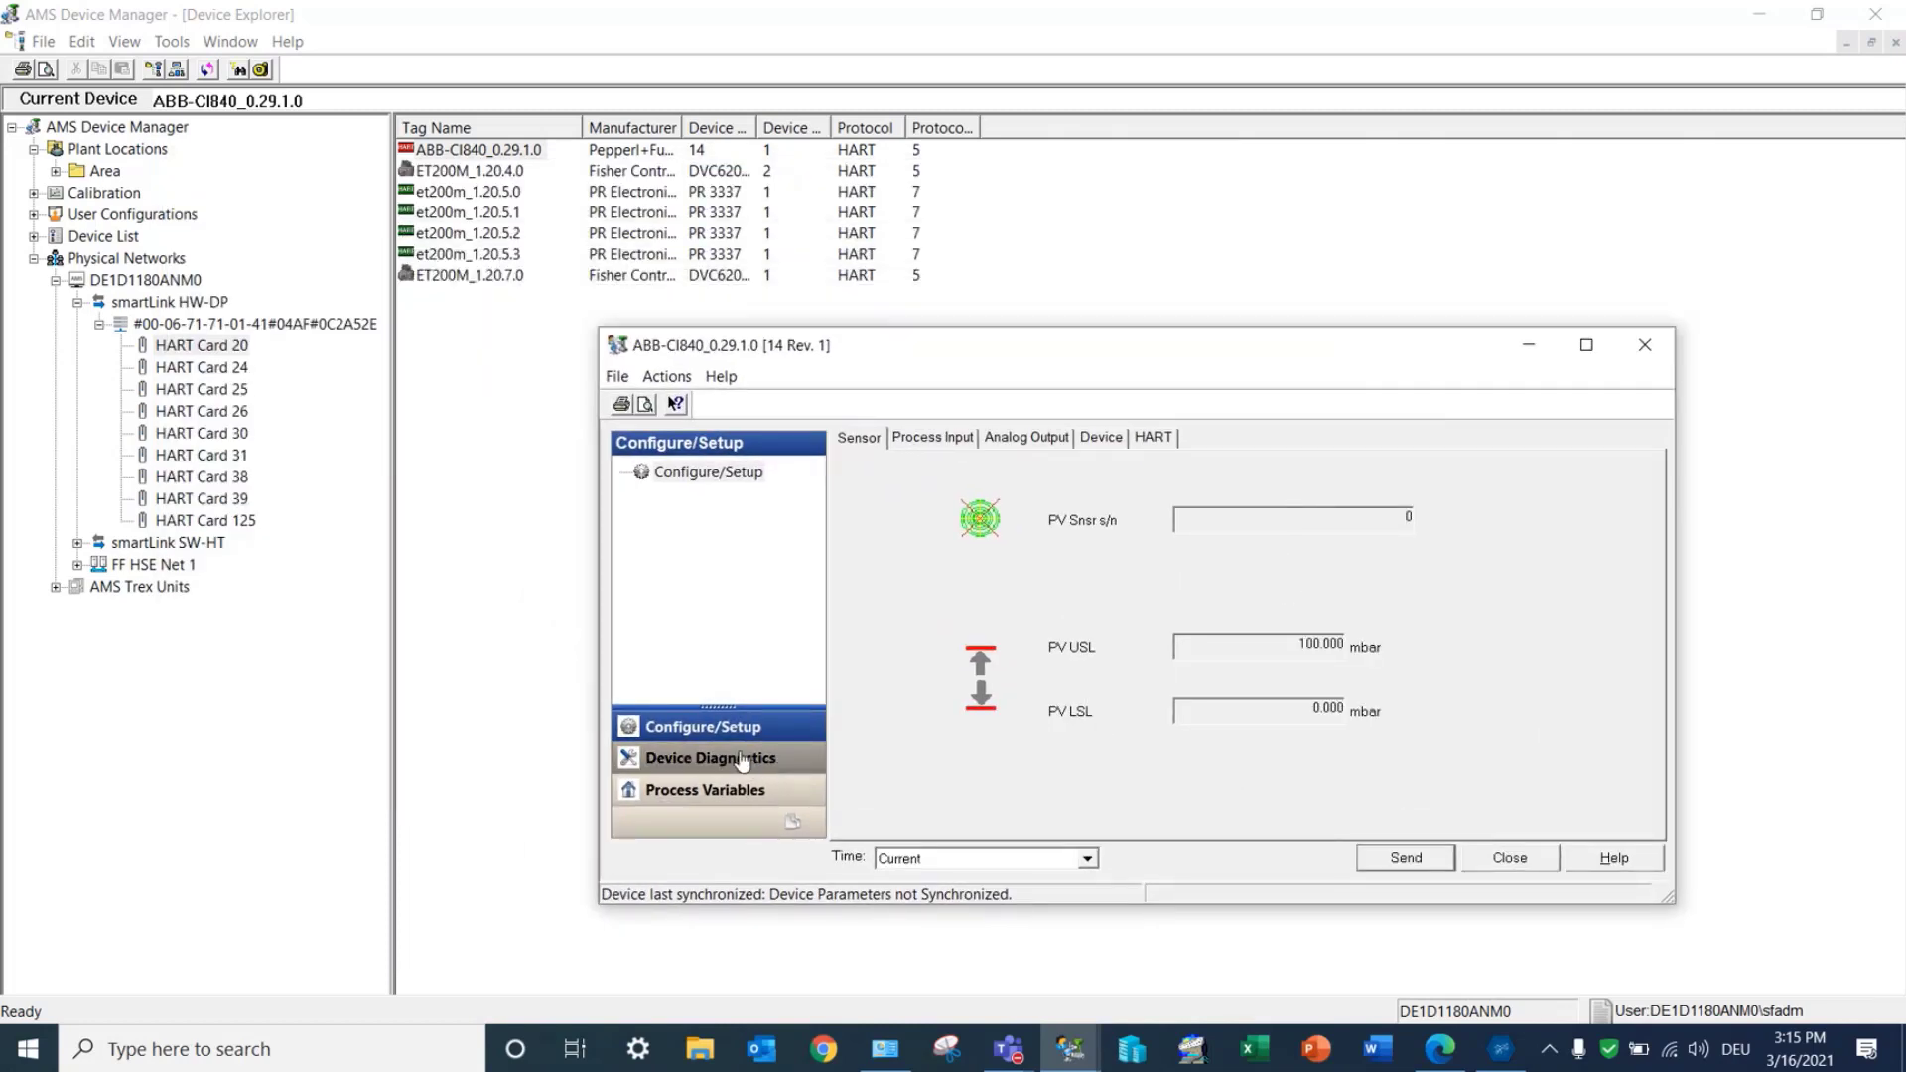
Step: Open the device's HART settings and enter TEST as its tag
left_click(1050, 438)
left_click(1153, 438)
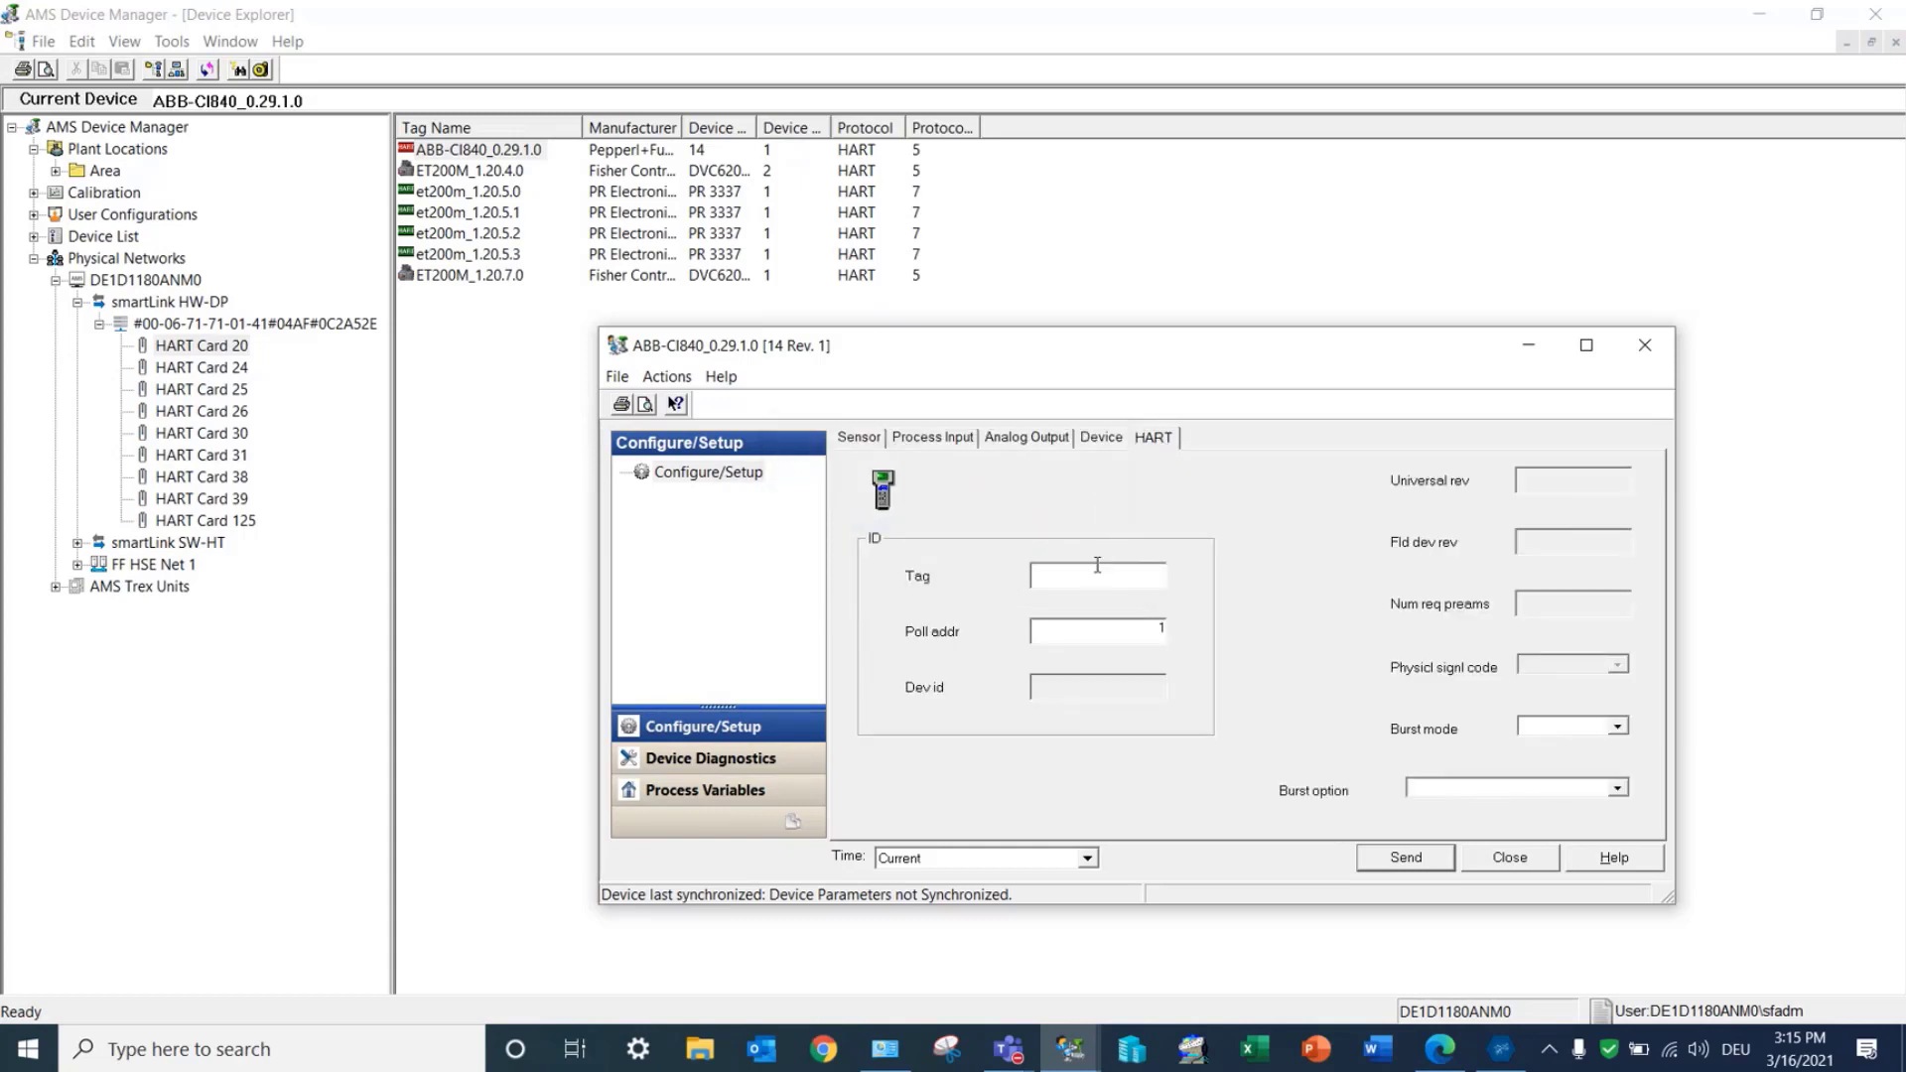
type("TEST")
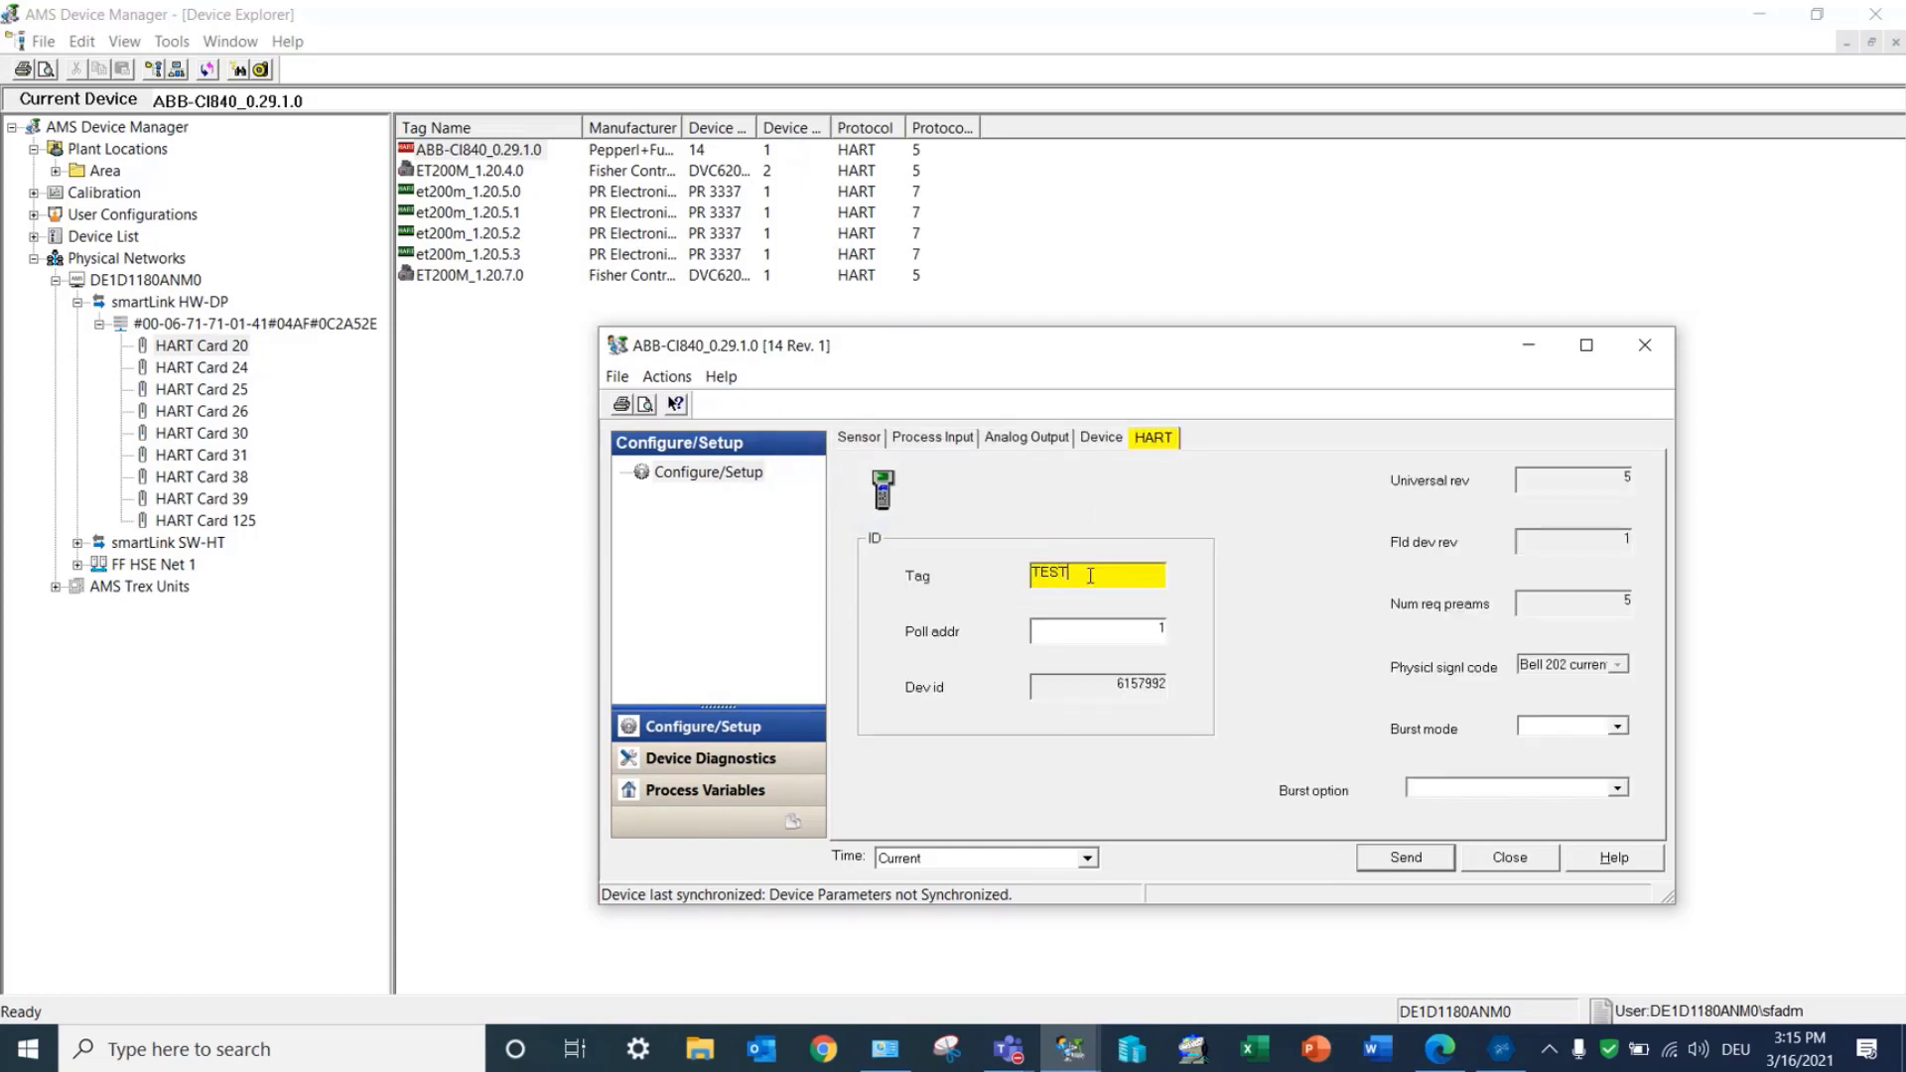